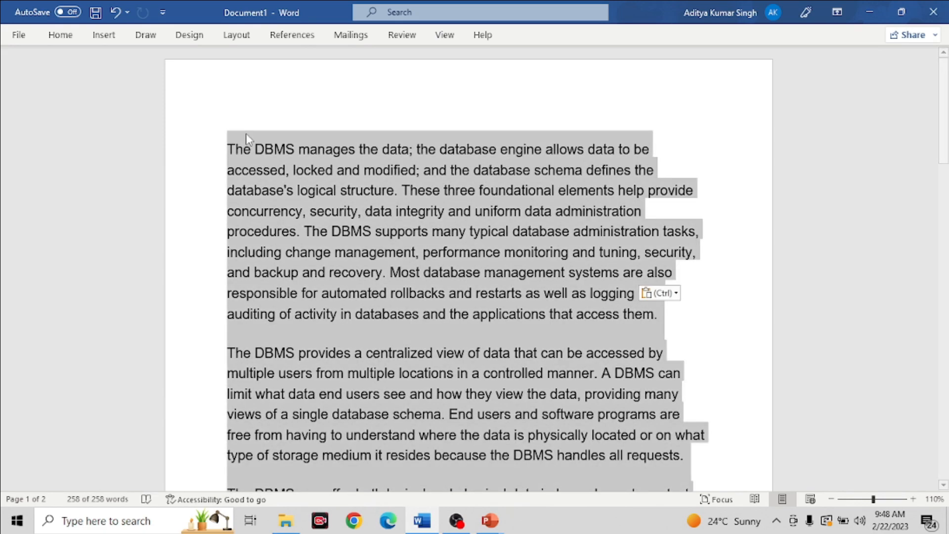
Look through the selected text on both pages of the document, from the DBMS paragraphs to the Technical Society paragraph.
scroll(245, 132, down, 3)
scroll(239, 125, down, 1)
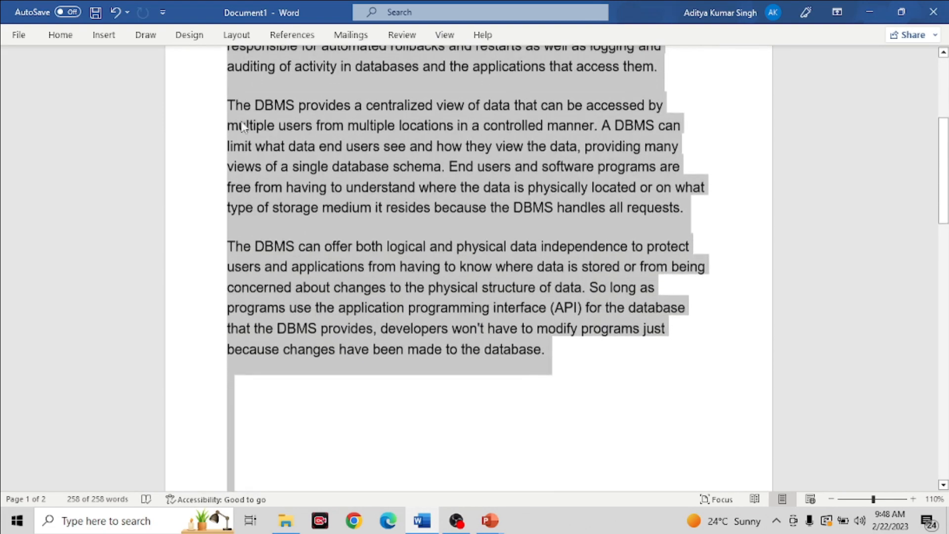
scroll(327, 313, up, 3)
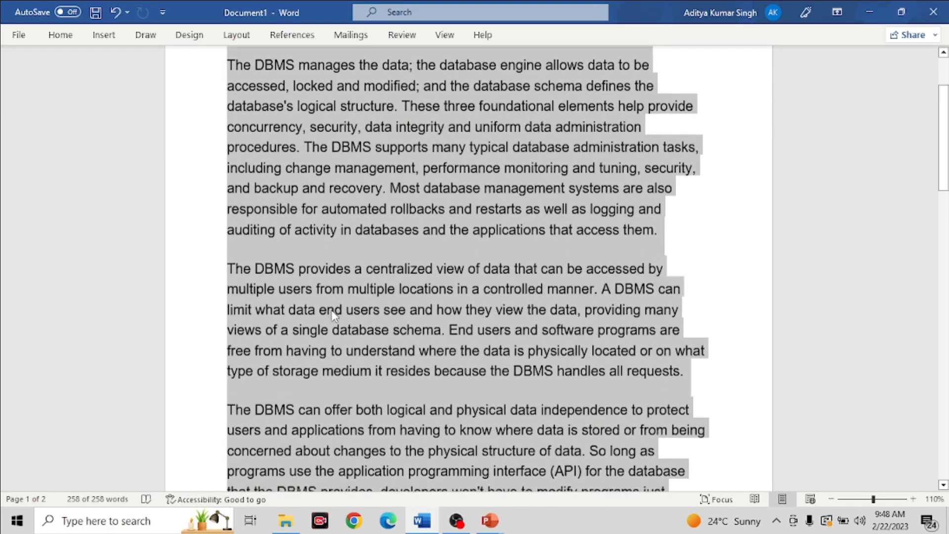
scroll(329, 314, down, 9)
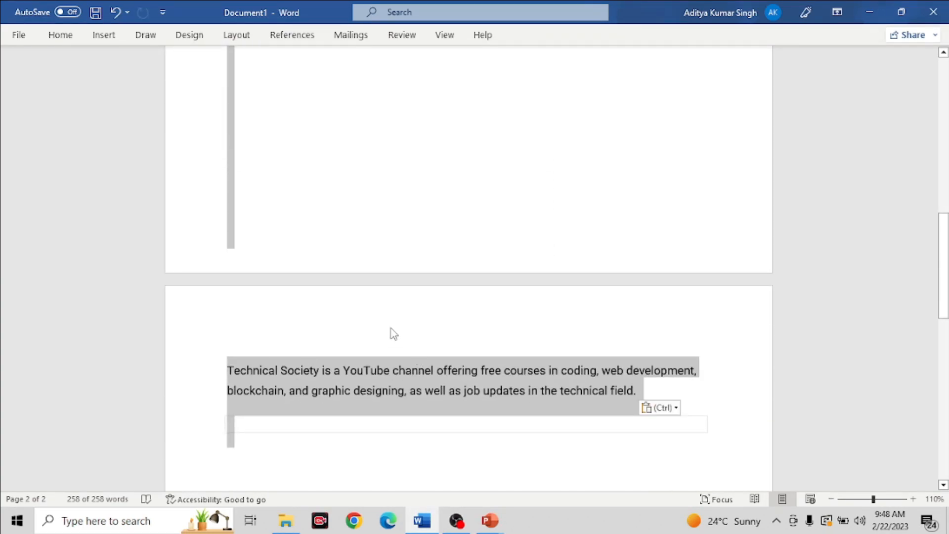
scroll(383, 328, up, 8)
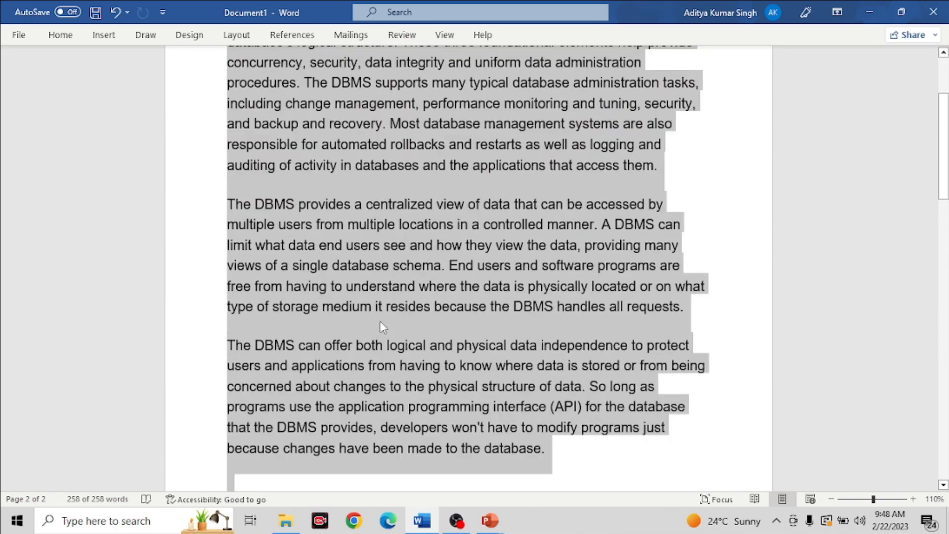
scroll(383, 328, down, 5)
scroll(383, 327, down, 6)
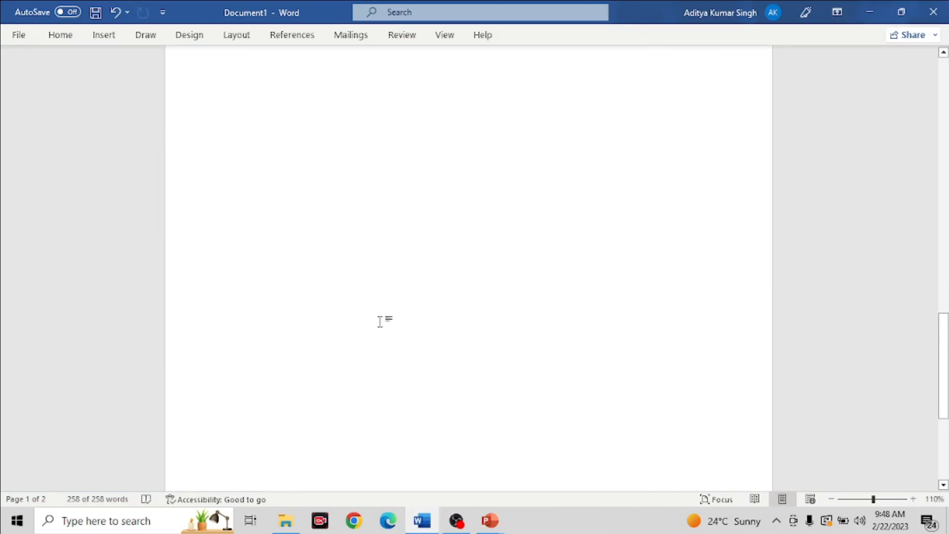
scroll(383, 327, up, 4)
scroll(383, 327, up, 5)
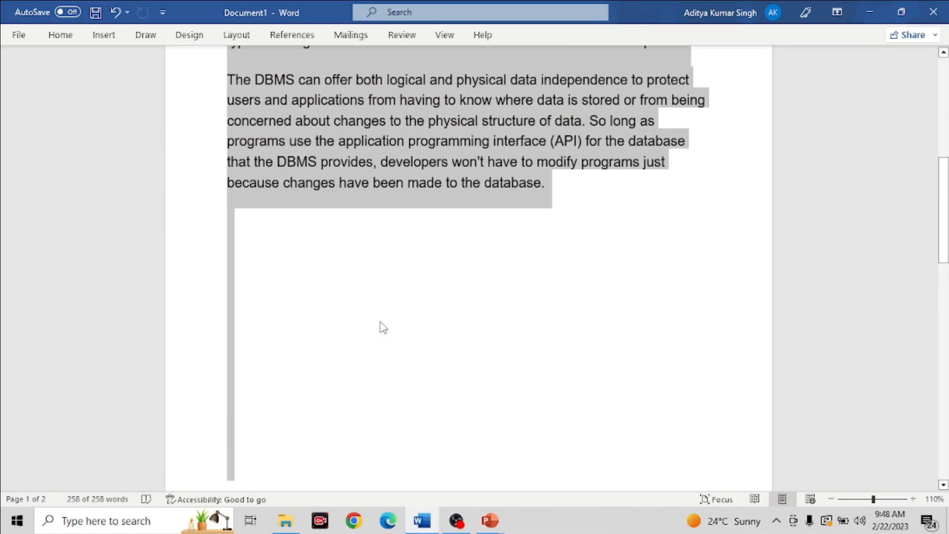
scroll(390, 364, up, 7)
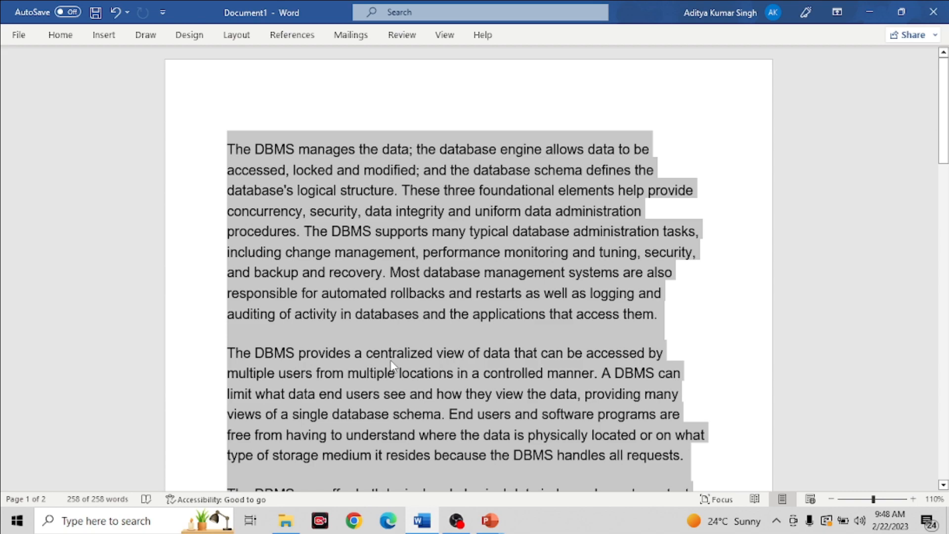
Switch to the running PowerPoint slide show and reveal the Ctrl + B (Bold) entry on the shortcut keys slide.
click(491, 520)
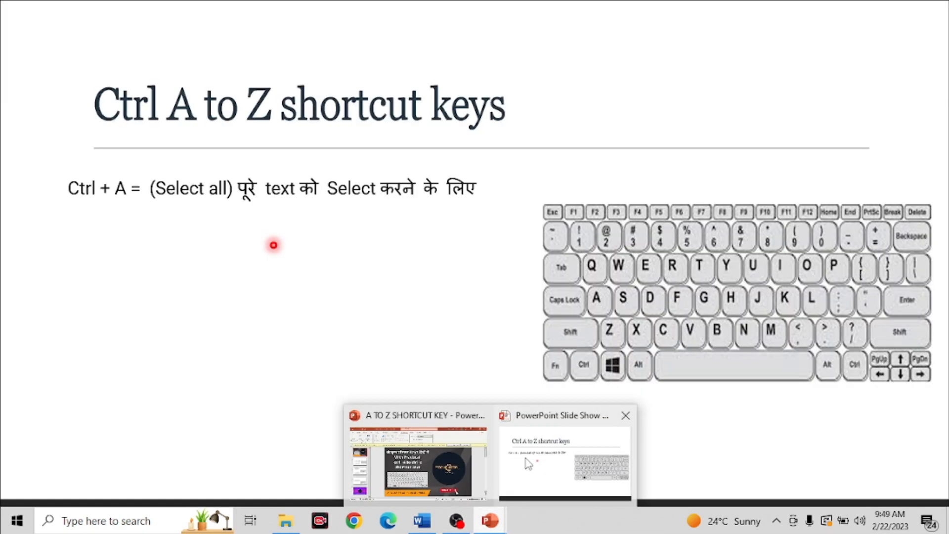
click(559, 460)
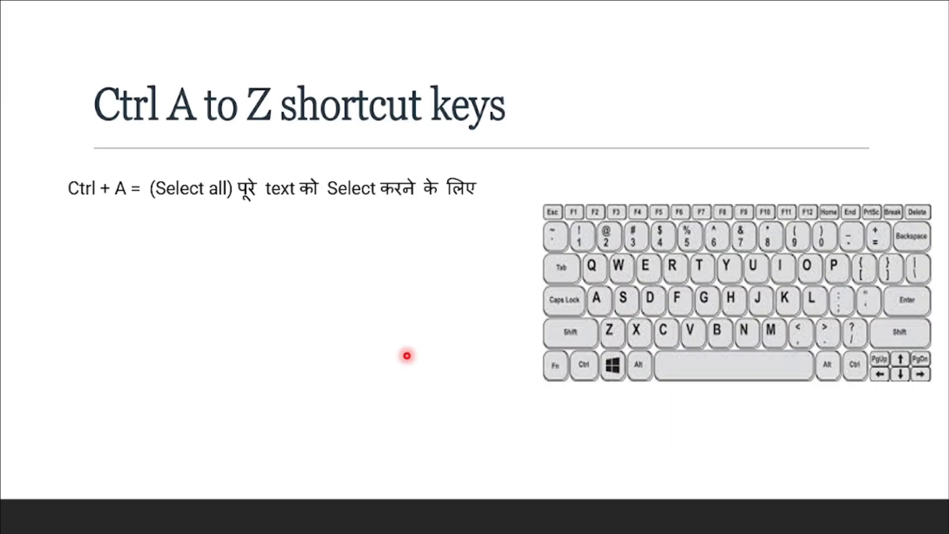
click(407, 355)
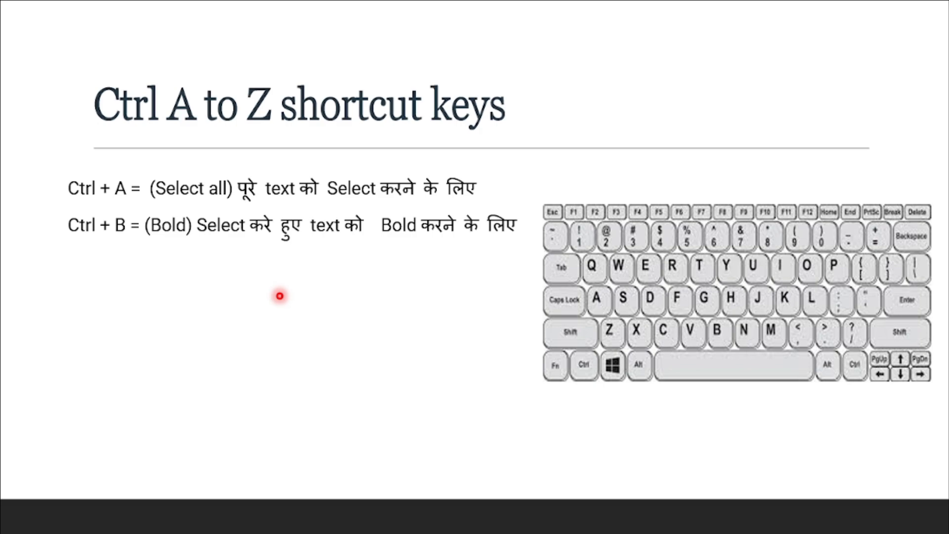
Switch to the Word document, select all of its text and make it bold.
key(super)
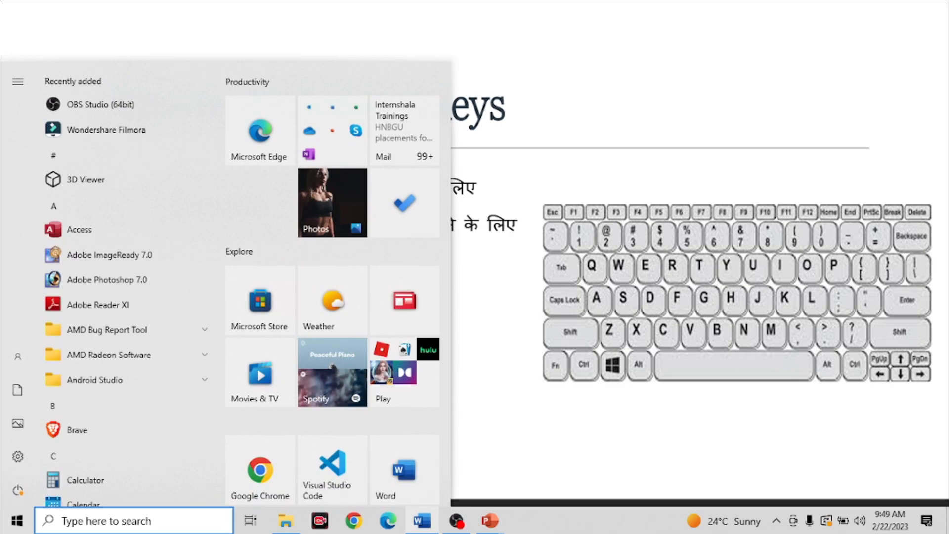
click(421, 521)
scroll(512, 306, down, 3)
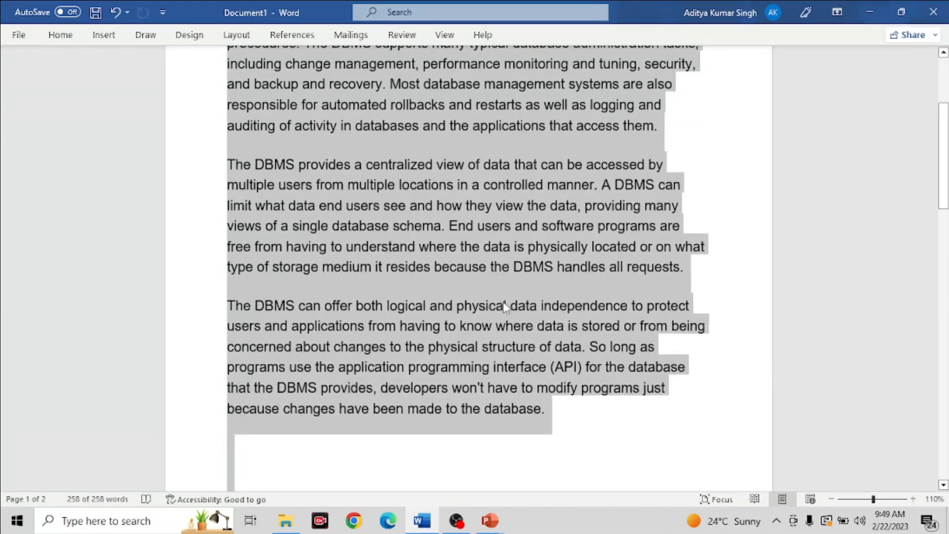
click(742, 231)
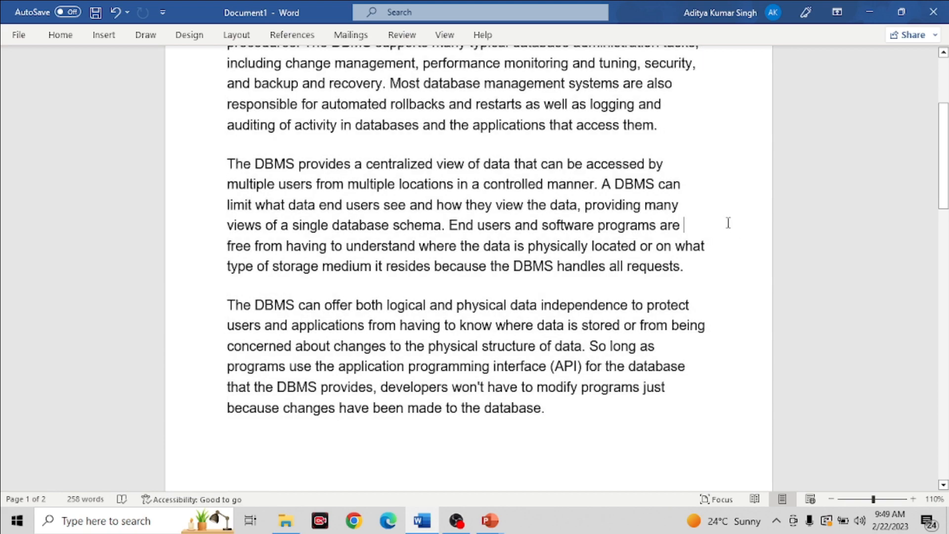
key(ctrl+a)
scroll(730, 228, up, 5)
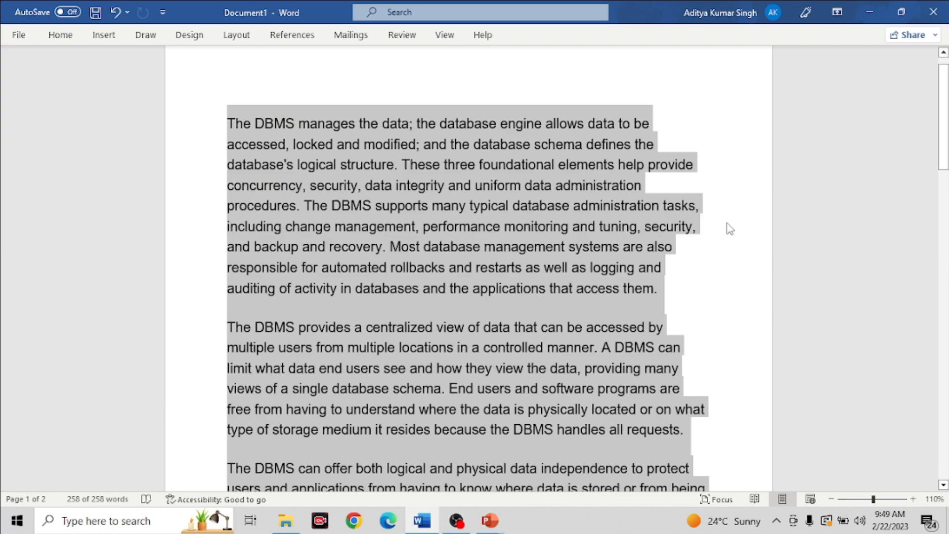
key(ctrl+b)
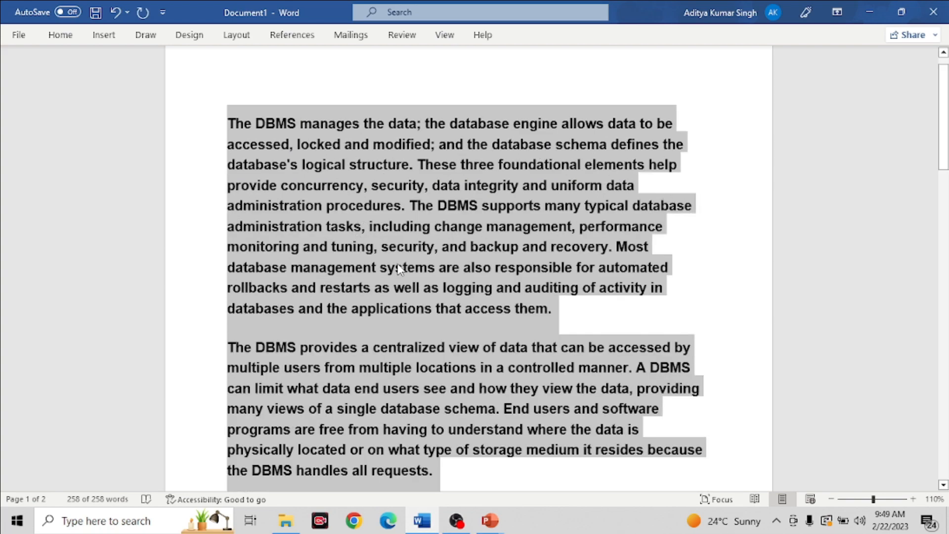
Remove the bold formatting from the whole selected text and apply it again.
click(64, 36)
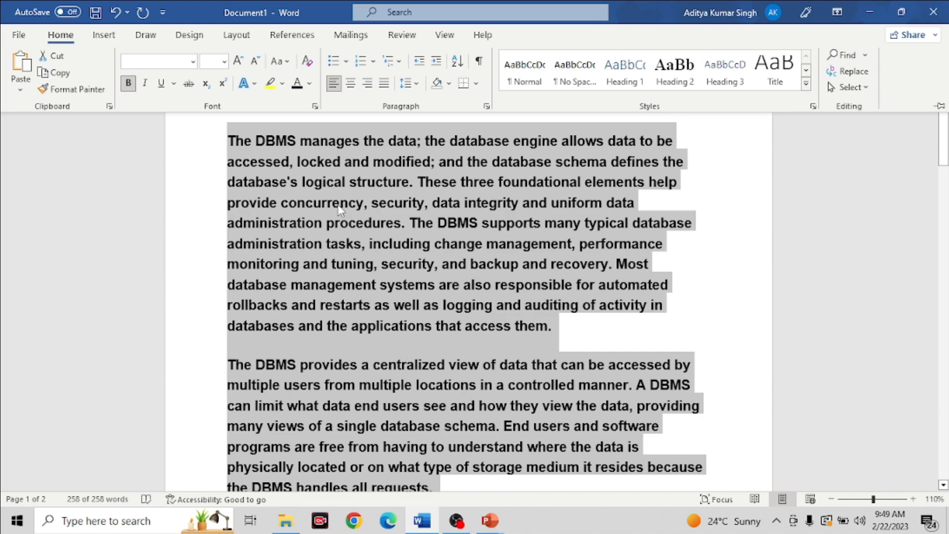
key(ctrl+b)
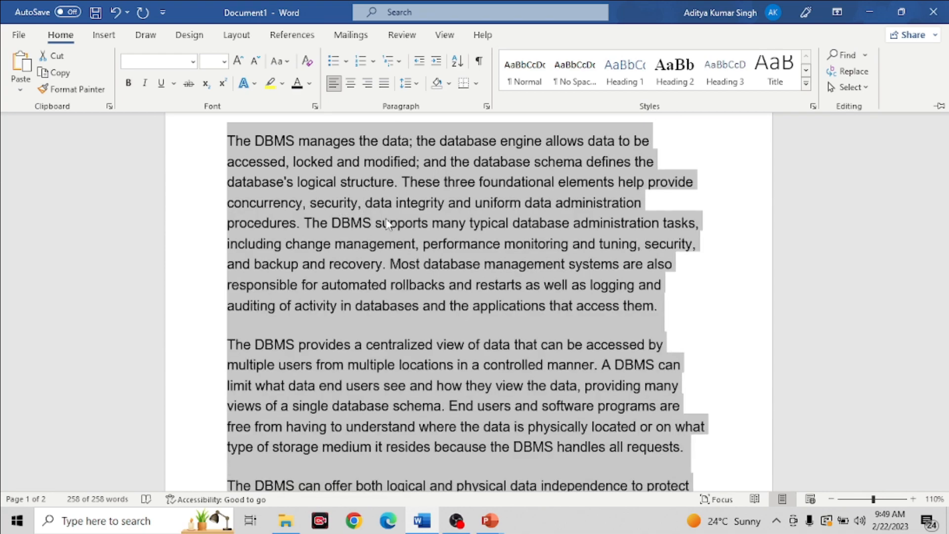
key(ctrl+b)
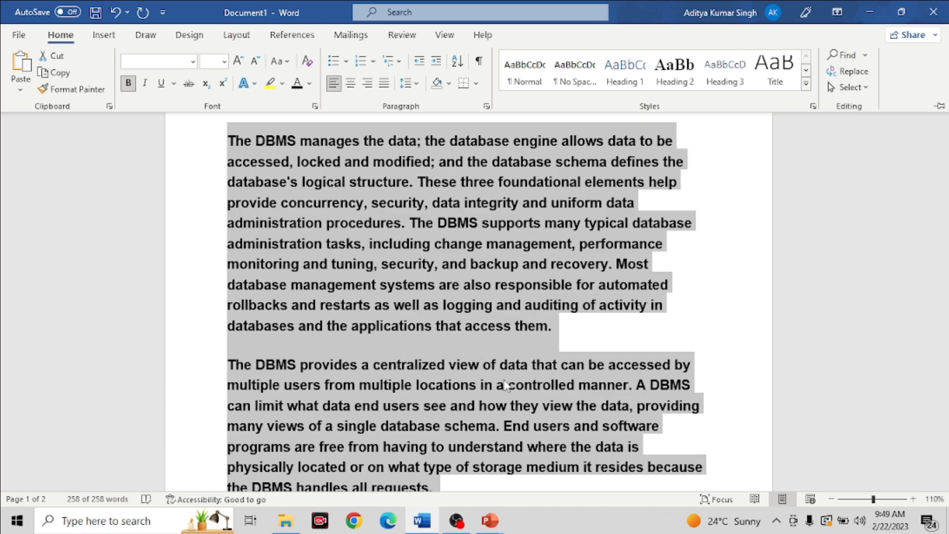
Switch to the running PowerPoint slide show and reveal the Ctrl + C (Copy) entry on the shortcut keys slide.
click(491, 528)
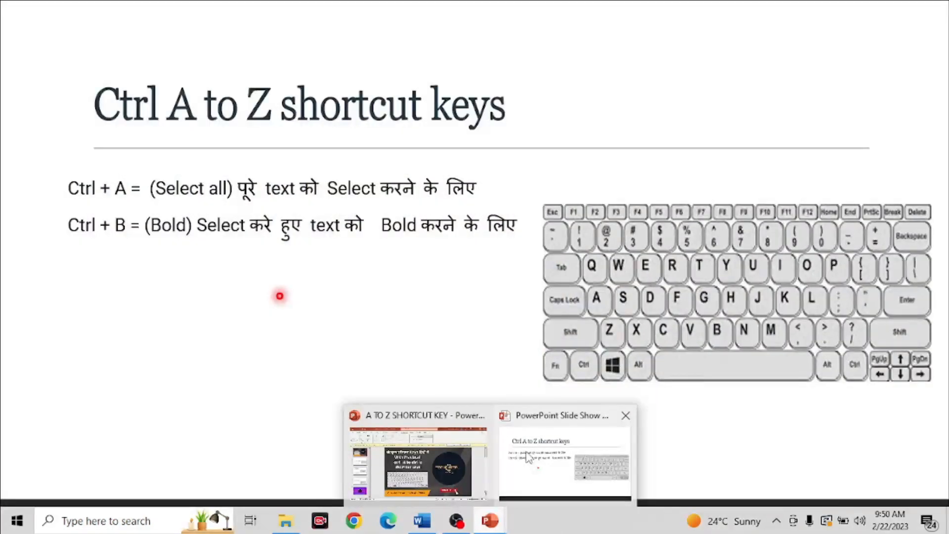
click(525, 451)
click(331, 337)
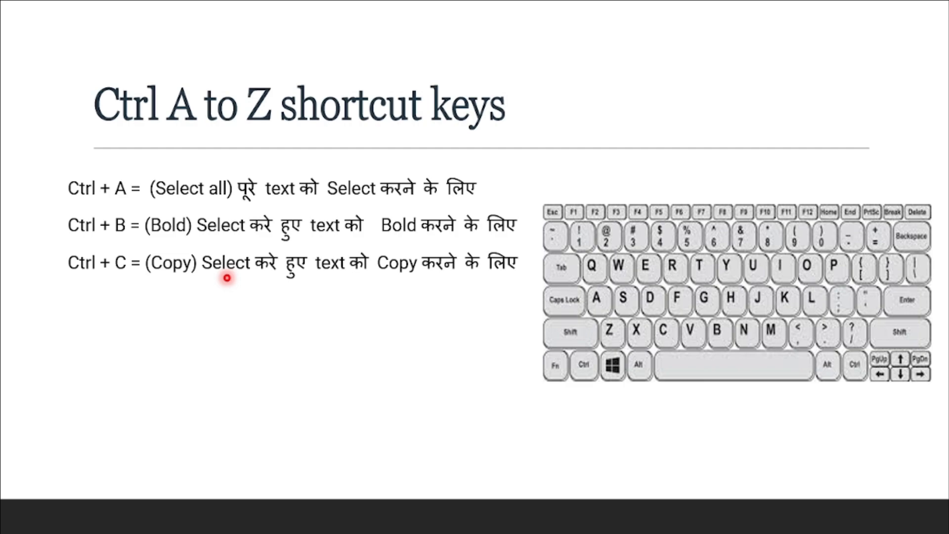
Switch back to the Word document and copy its entire text.
key(super)
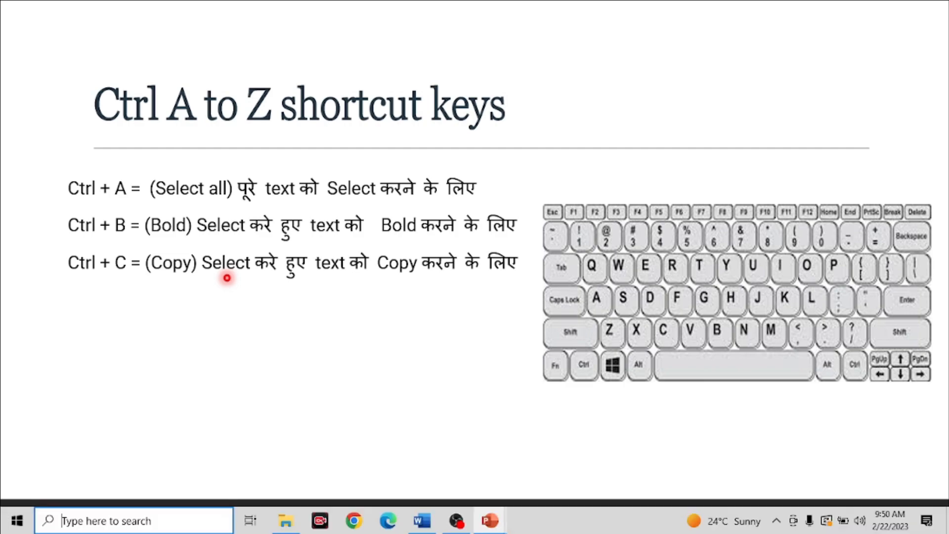
mouse_move(485, 517)
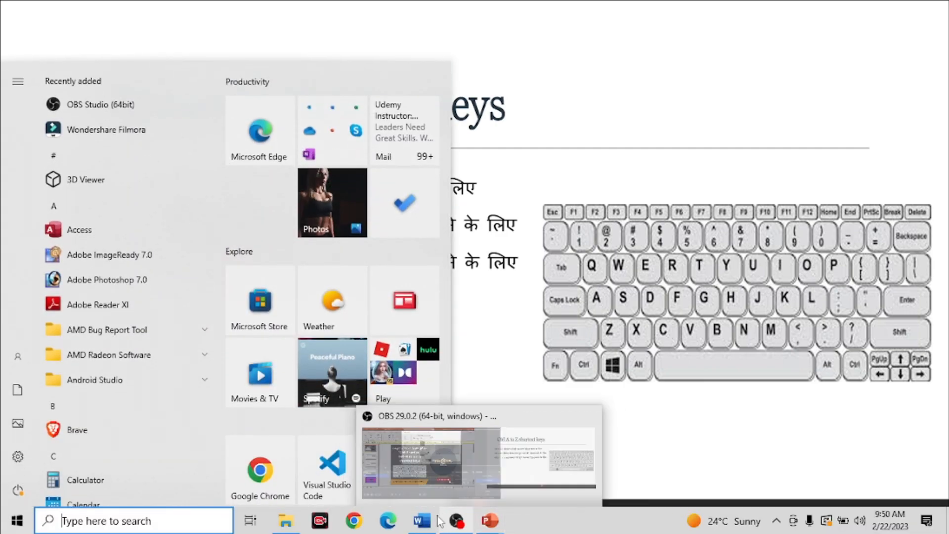
mouse_move(422, 519)
click(451, 476)
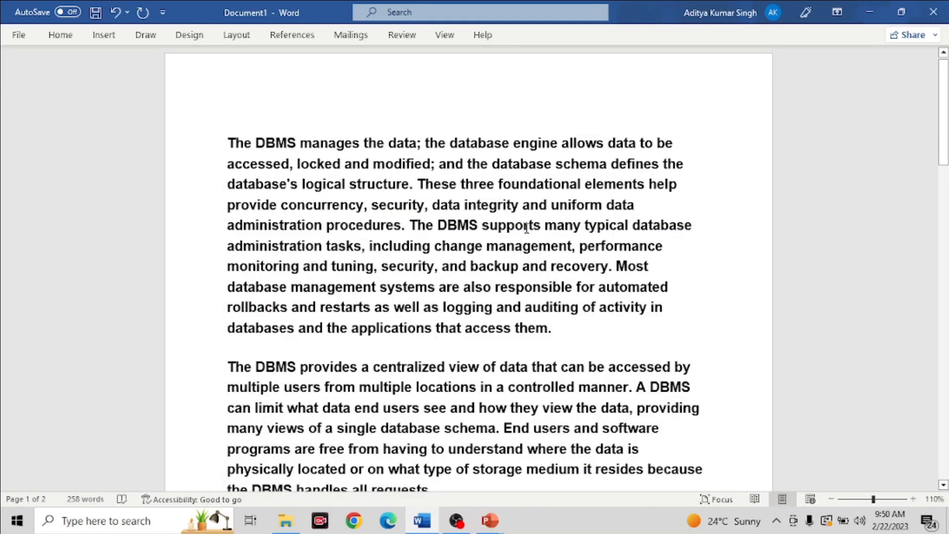
key(ctrl+a)
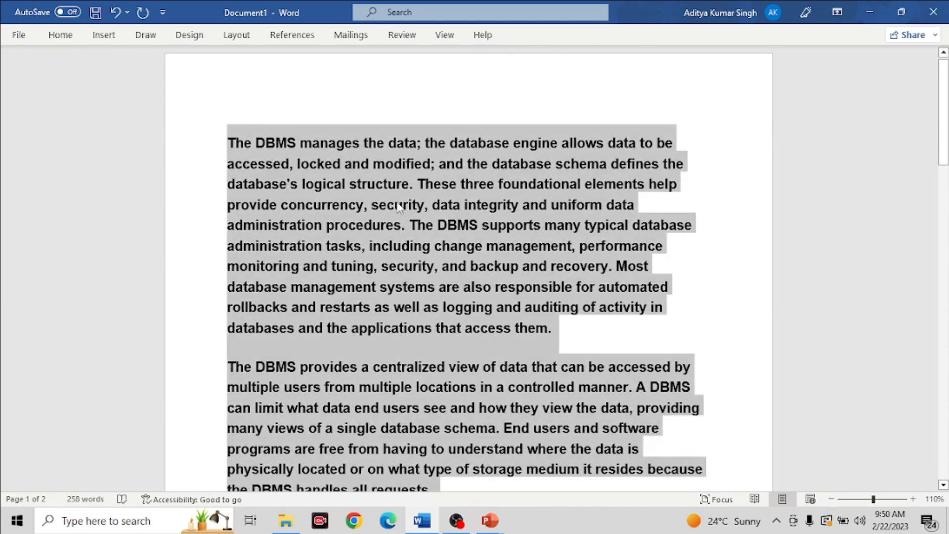
scroll(400, 207, down, 3)
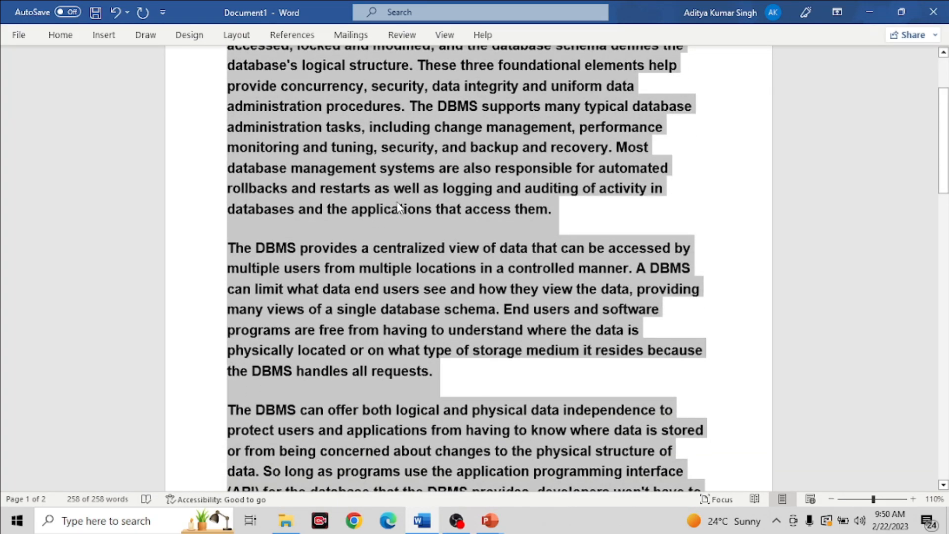
scroll(399, 206, down, 15)
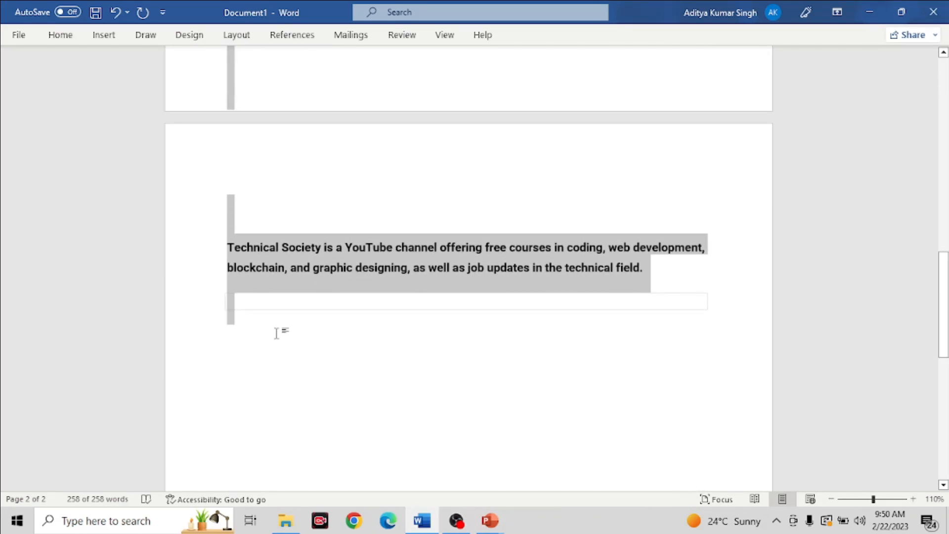
Paste the copied text below the Technical Society paragraph on page 2.
click(277, 333)
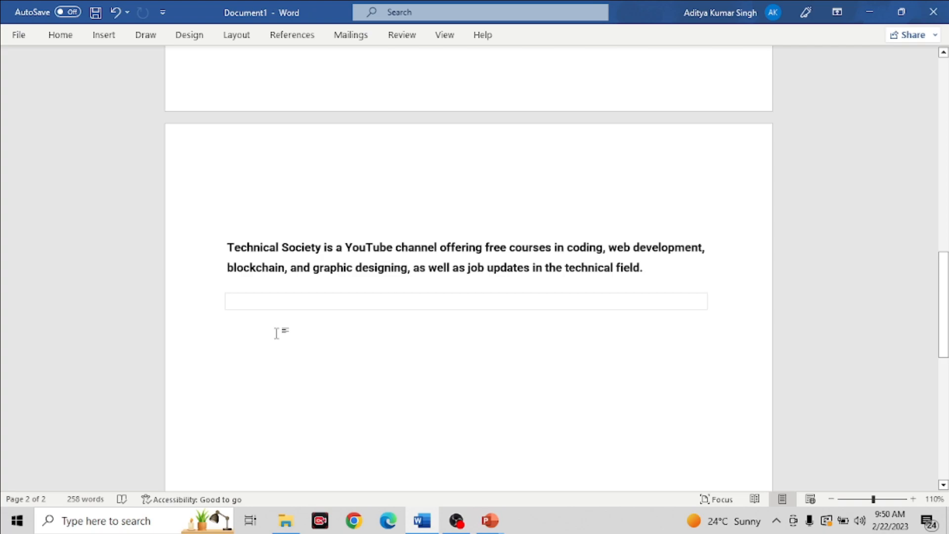
key(ctrl+v)
scroll(277, 333, down, 15)
scroll(278, 334, up, 20)
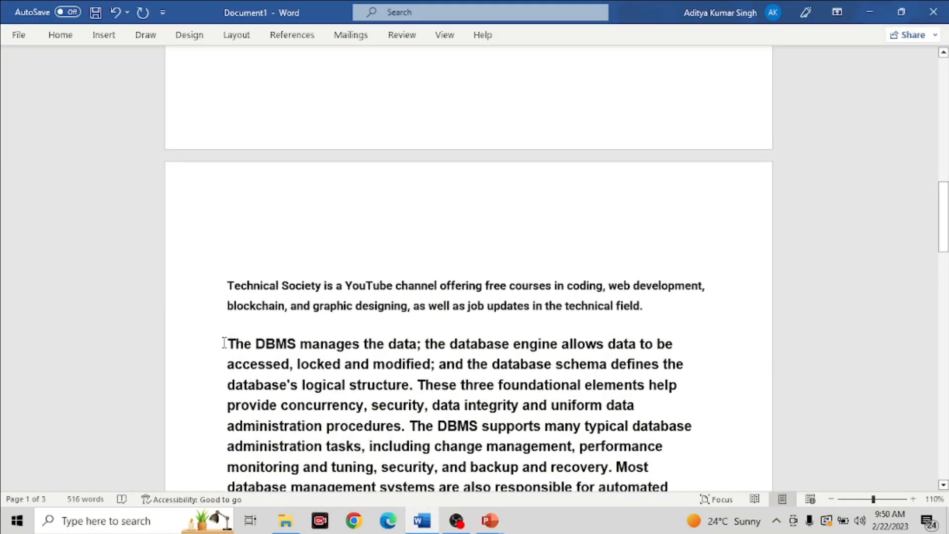
drag(224, 342, 569, 385)
scroll(506, 381, down, 8)
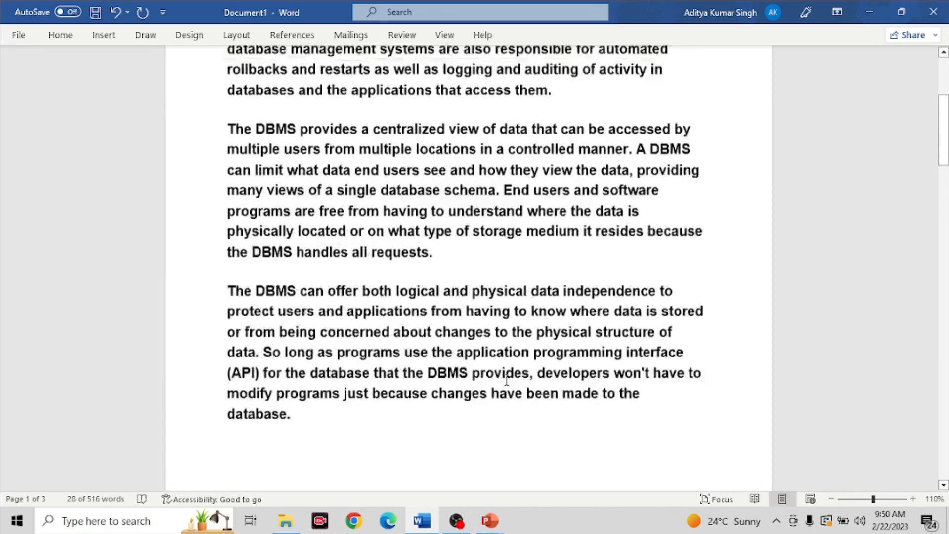
scroll(507, 381, up, 5)
scroll(405, 202, down, 8)
scroll(405, 202, up, 8)
click(346, 117)
Copy the document's first line and paste it two paragraphs below the last DBMS paragraph, which ends with "database.".
drag(230, 147, 692, 143)
key(ctrl+c)
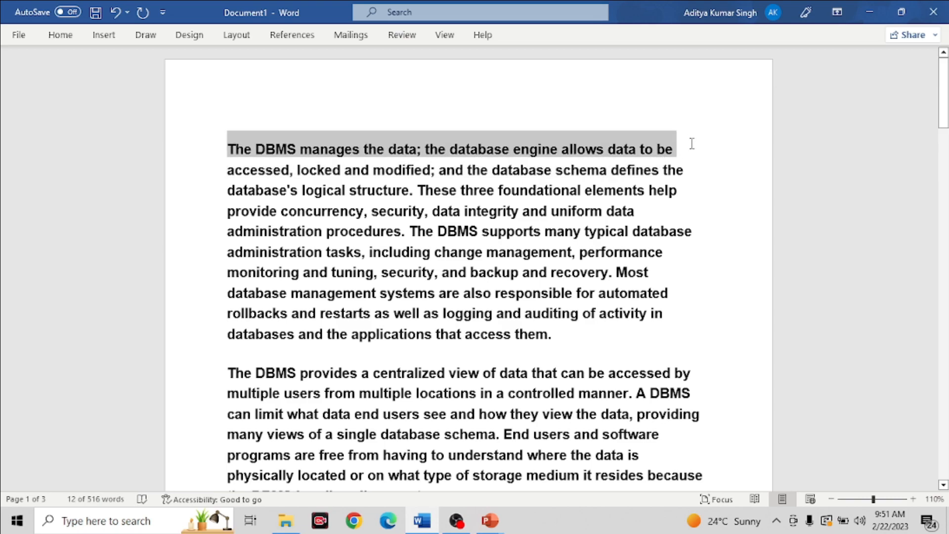
scroll(686, 88, down, 18)
scroll(642, 99, up, 2)
scroll(400, 142, down, 4)
click(387, 154)
key(Return)
key(Return)
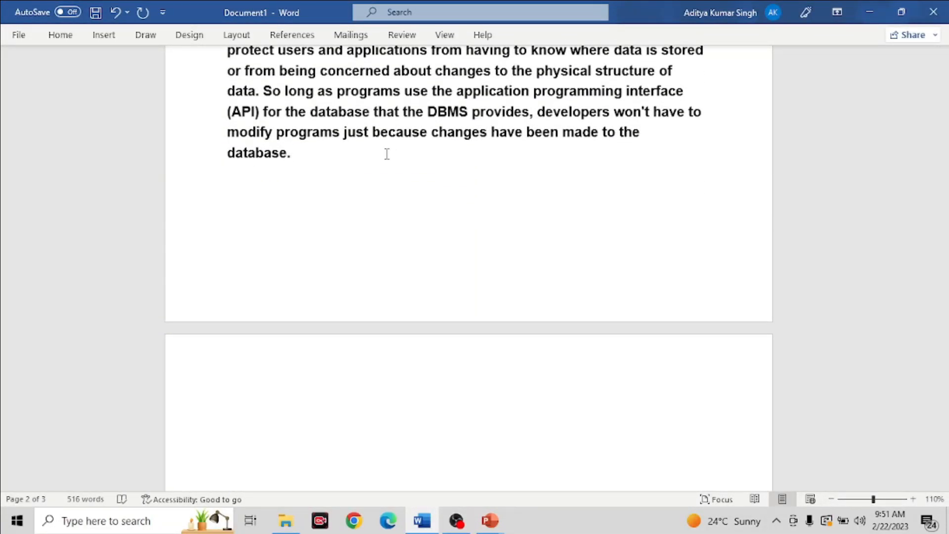
key(ctrl+v)
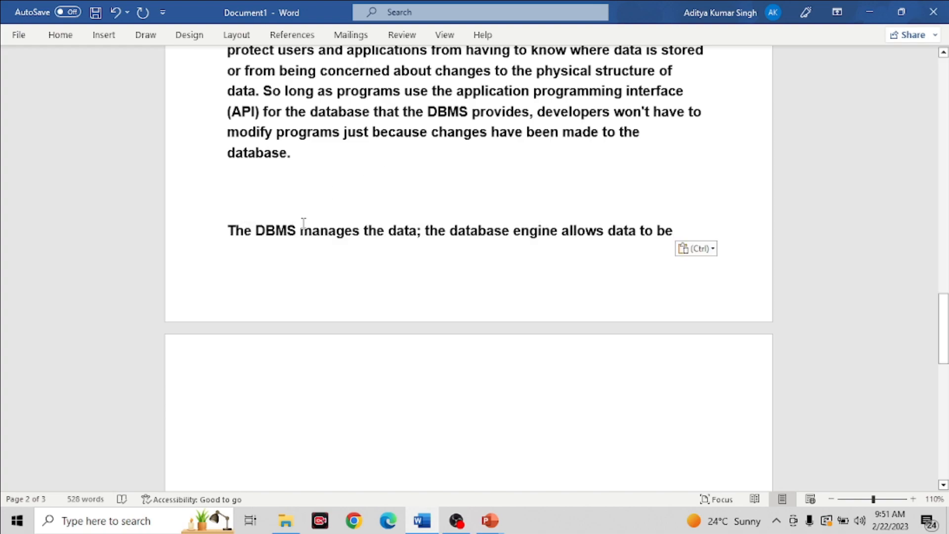
scroll(303, 222, up, 3)
right_click(303, 224)
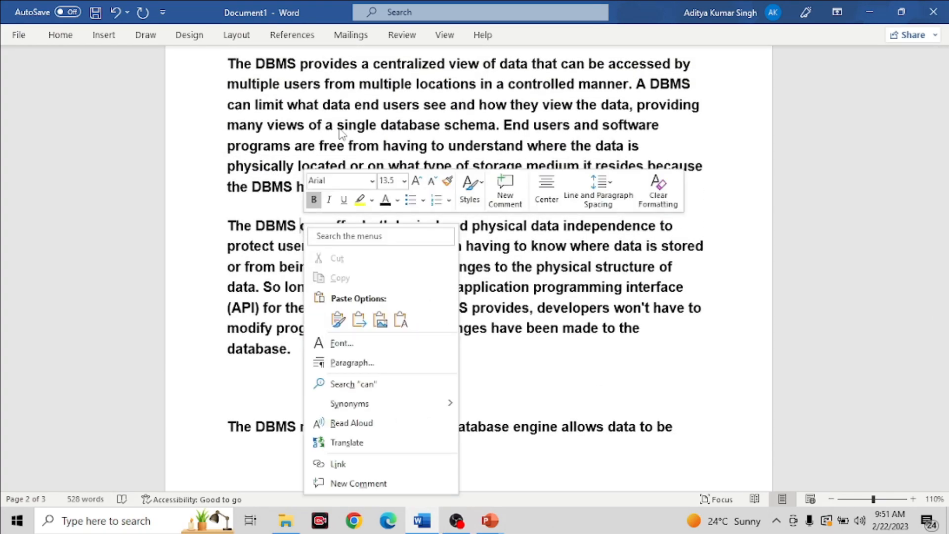
scroll(339, 133, up, 10)
scroll(340, 130, down, 10)
scroll(340, 130, up, 5)
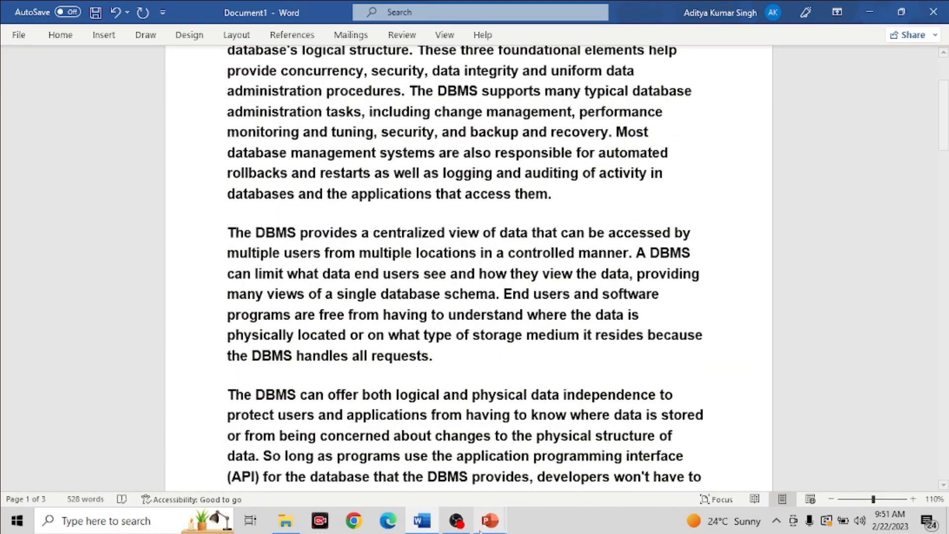
Switch to the running PowerPoint slide show and reveal the Ctrl + D (Font) entry on the shortcut keys slide.
mouse_move(489, 520)
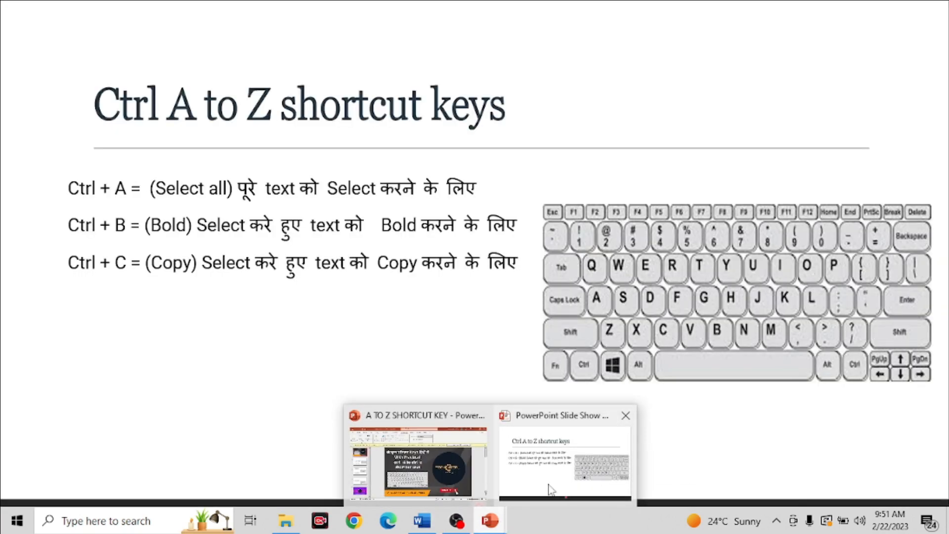
click(548, 494)
click(400, 385)
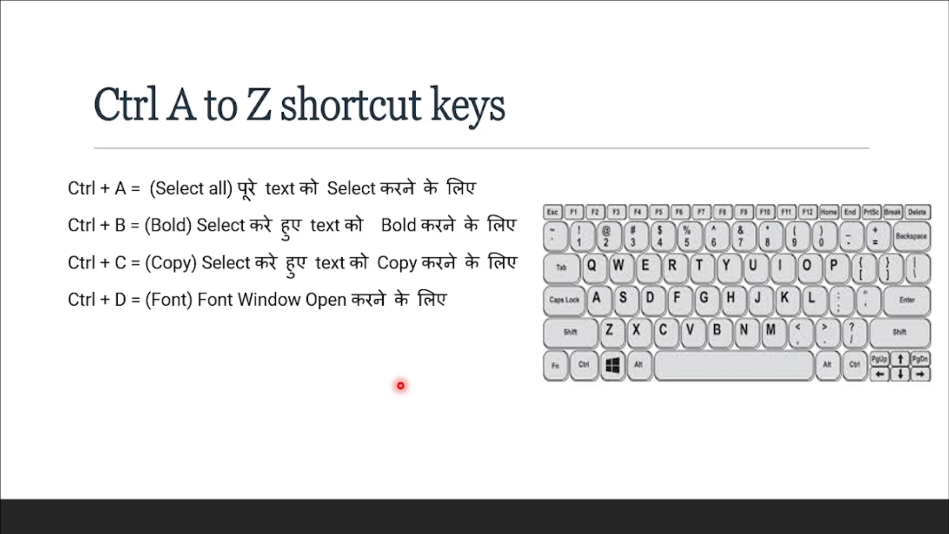
Switch back to the Word document and remove the bold formatting from its entire text.
key(super)
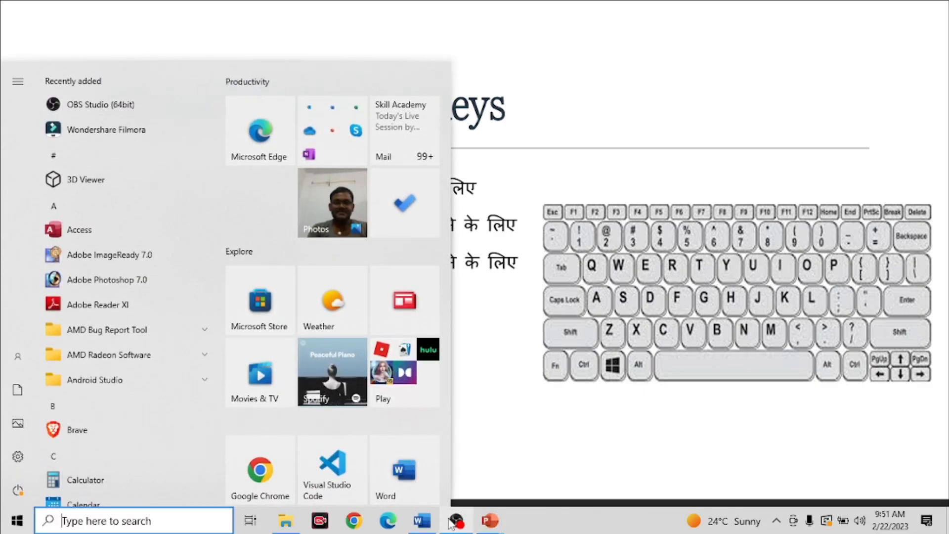
click(422, 521)
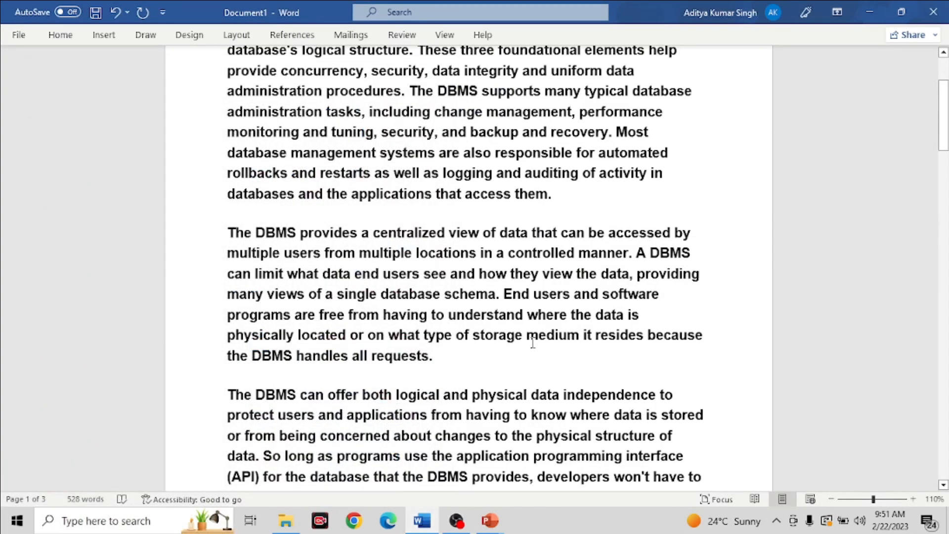
key(ctrl+a)
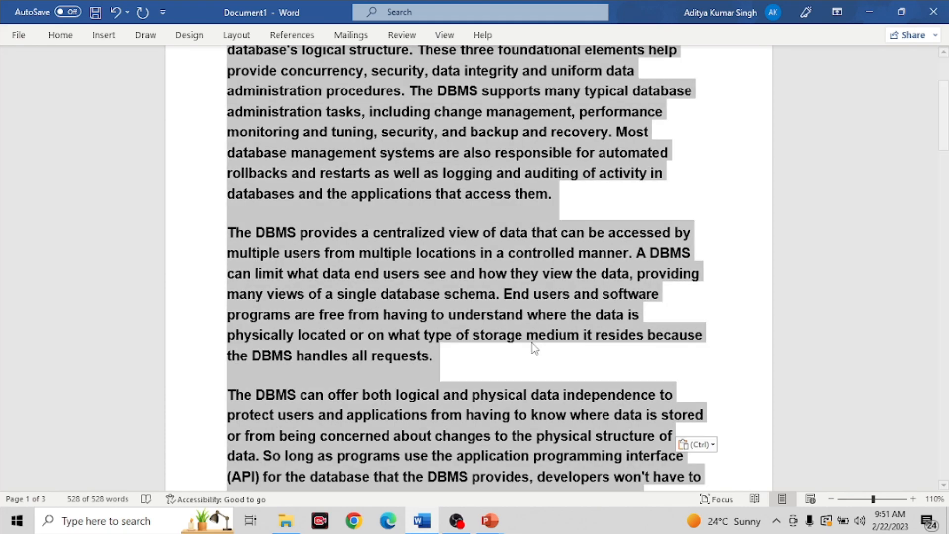
key(ctrl+b)
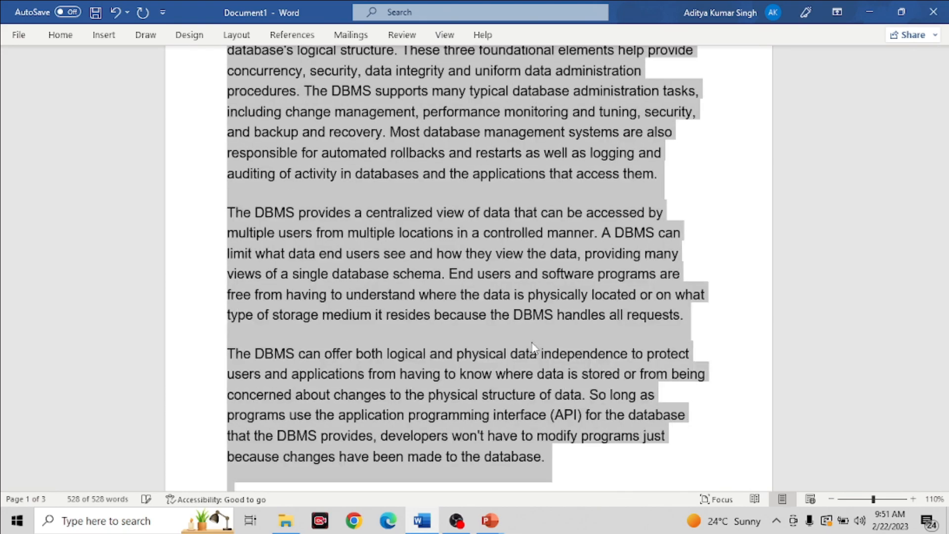
scroll(533, 348, up, 3)
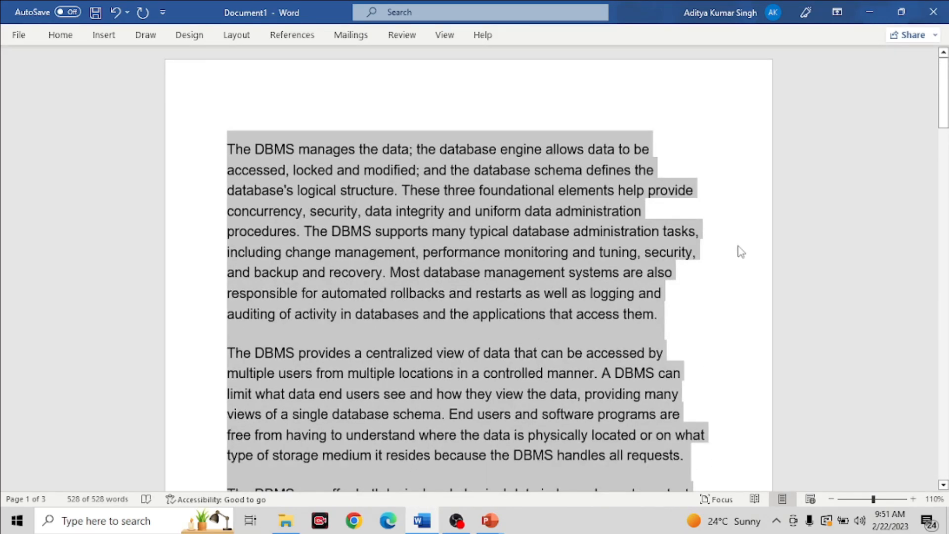
click(731, 209)
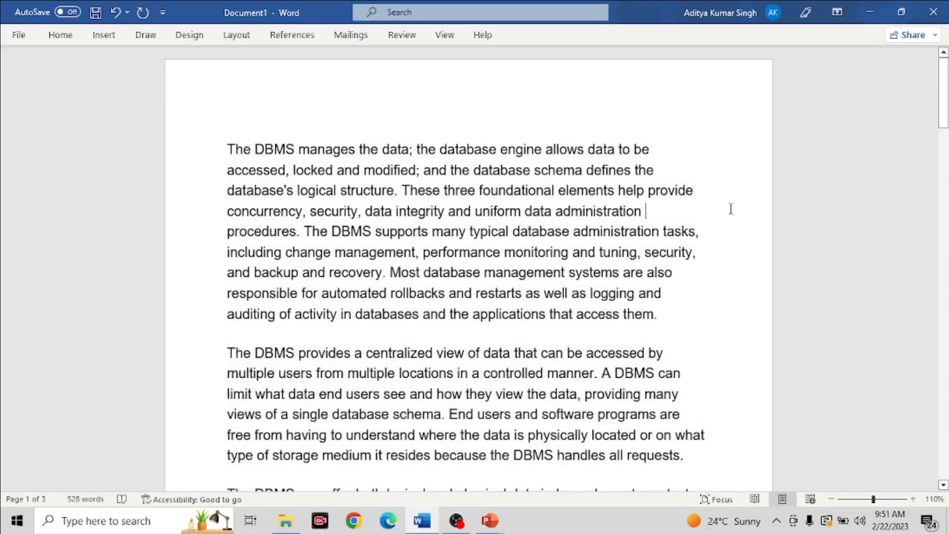
Open the Font dialog to view its font, style, size and effects options, closing it without changing anything.
key(ctrl+d)
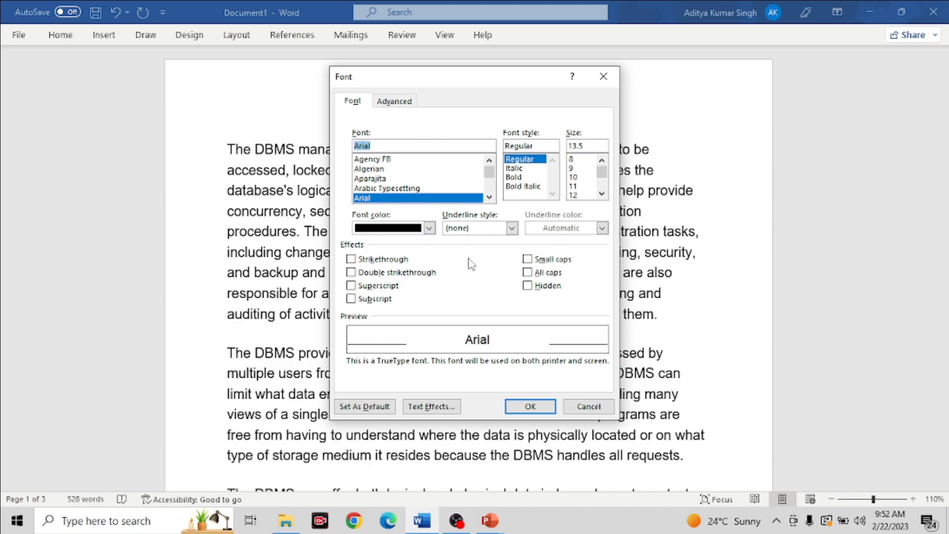
key(Escape)
click(68, 39)
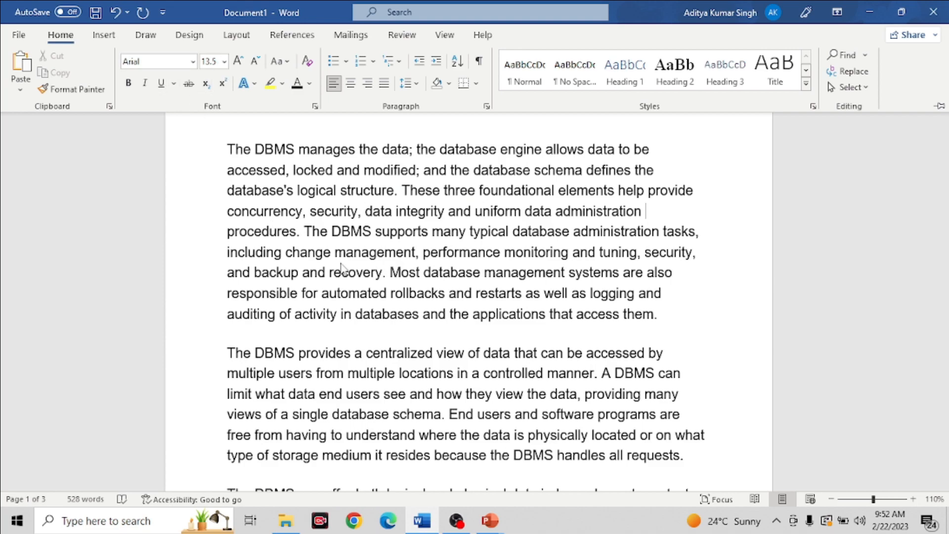
key(ctrl+d)
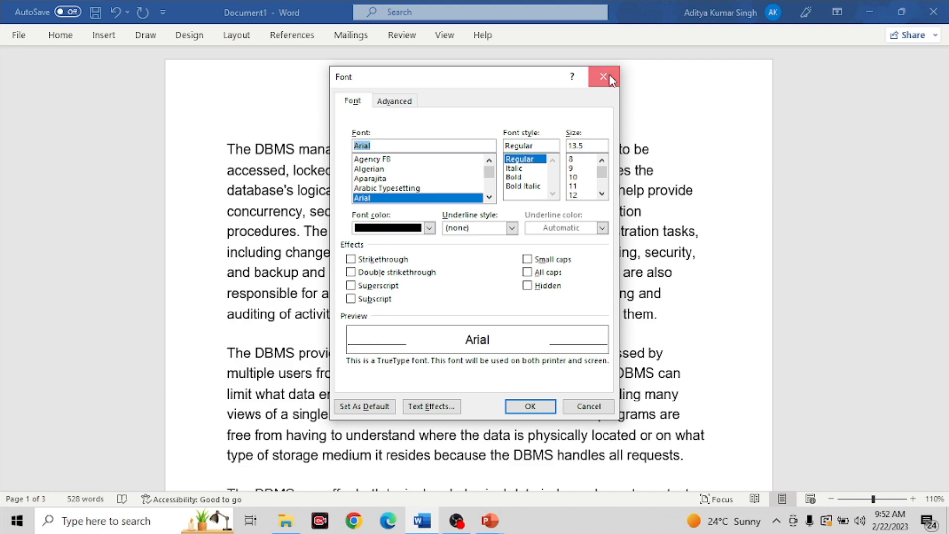
key(Escape)
Format the document's entire text in the Algerian font with Bold style and size 9, and check the pages.
key(ctrl+a)
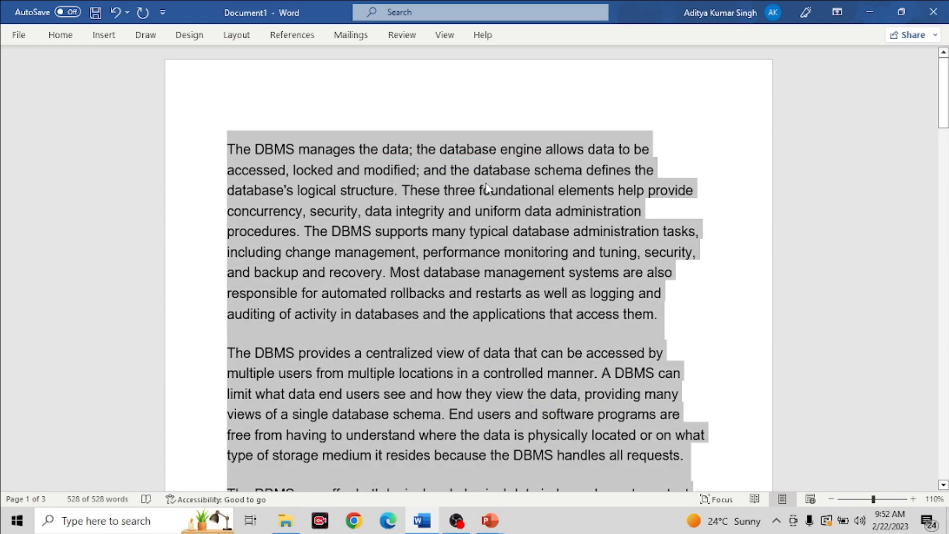
key(ctrl+d)
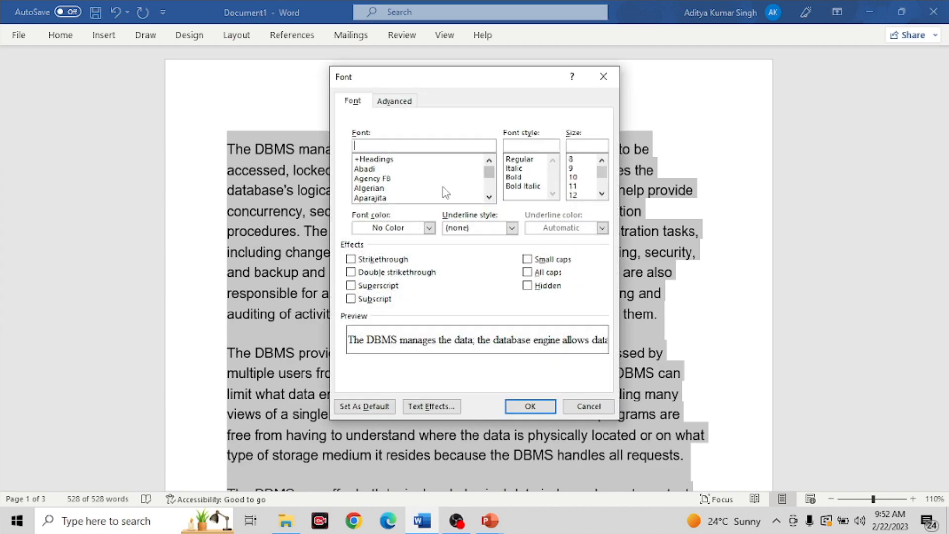
click(381, 191)
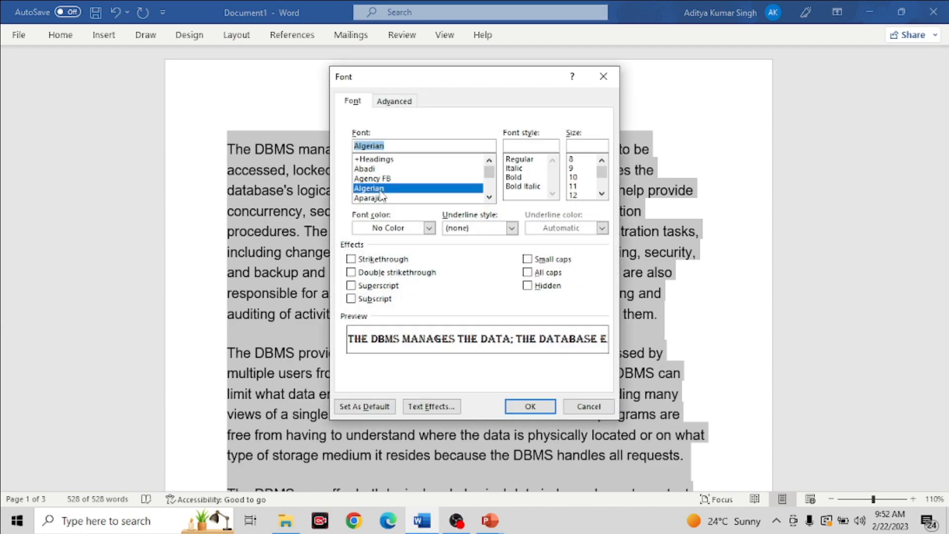
click(514, 177)
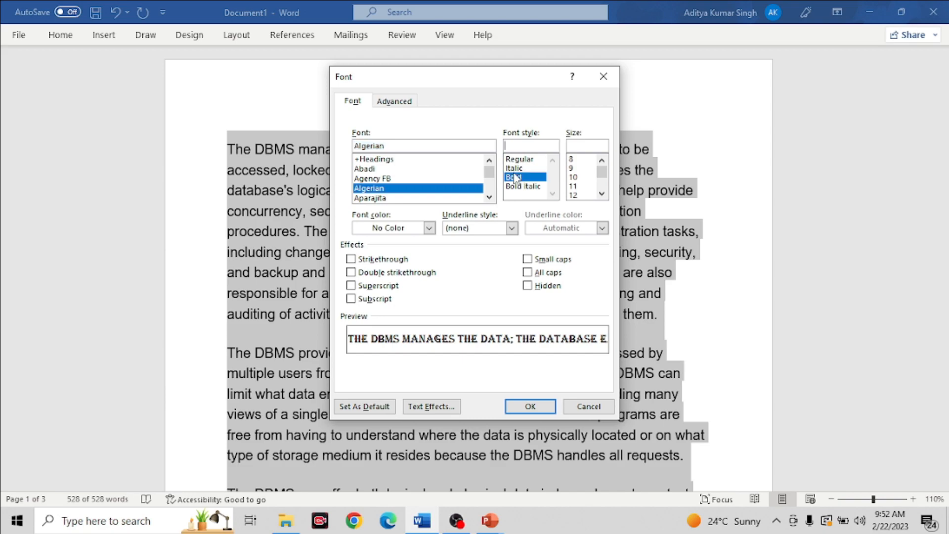
click(574, 168)
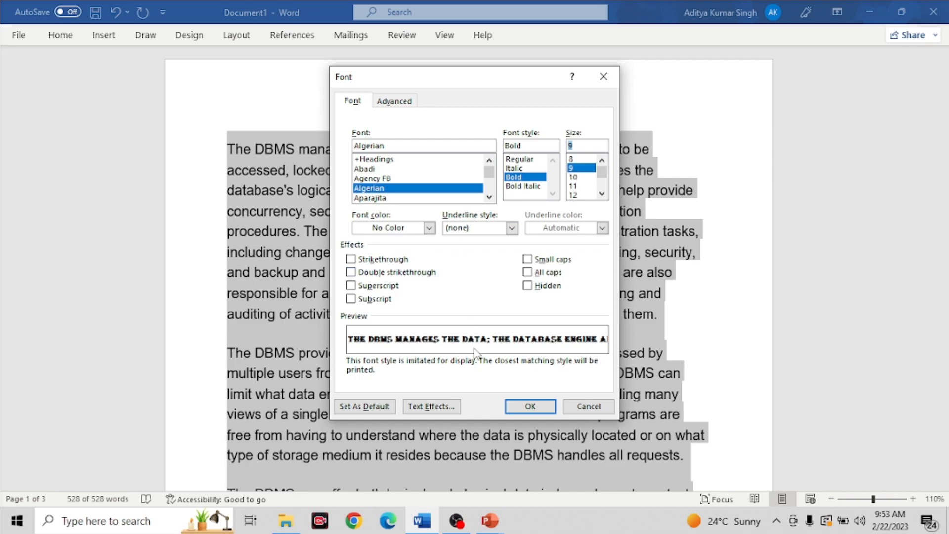
click(530, 406)
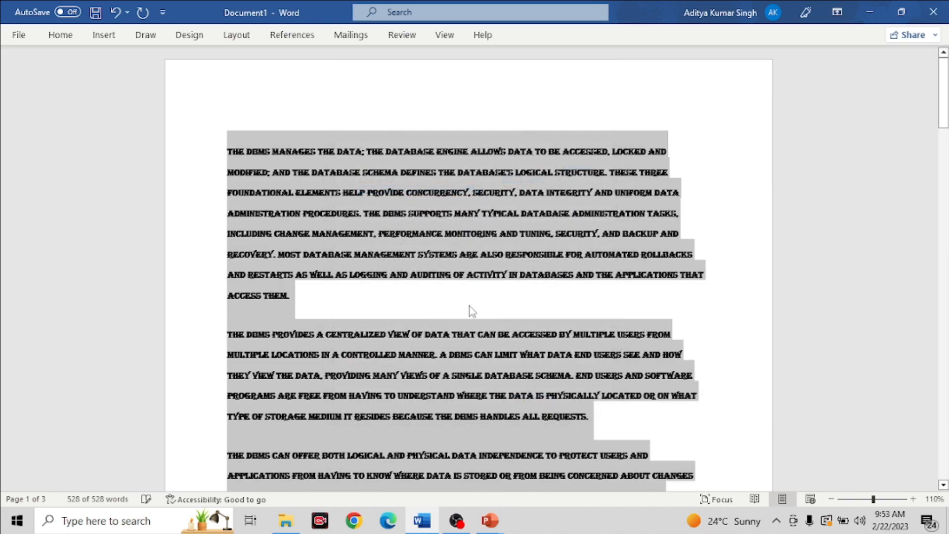
scroll(479, 294, down, 3)
scroll(479, 297, down, 4)
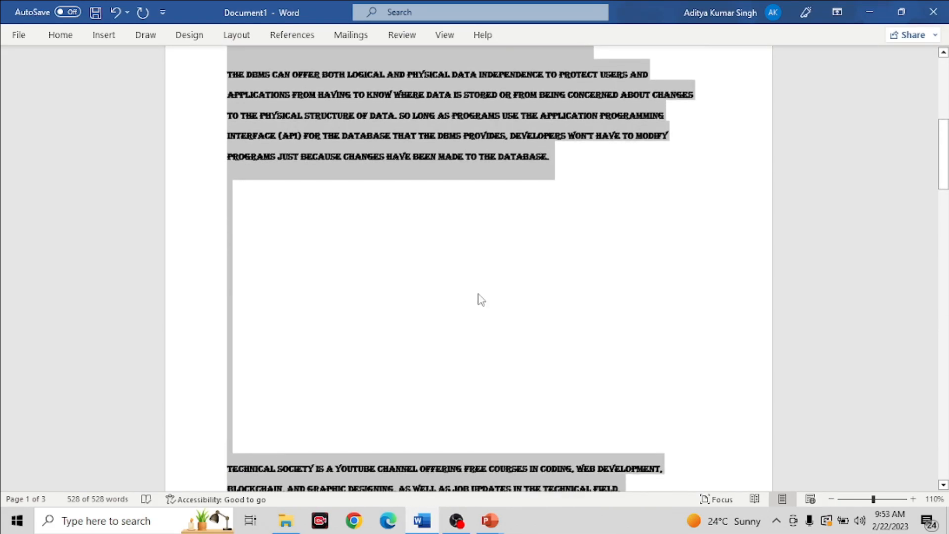
scroll(478, 296, up, 7)
scroll(481, 299, up, 1)
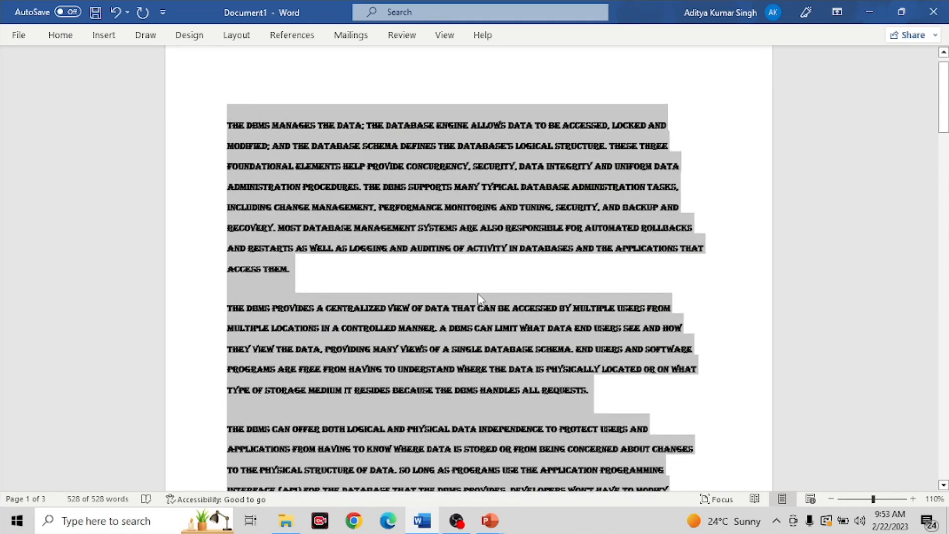
scroll(479, 295, up, 1)
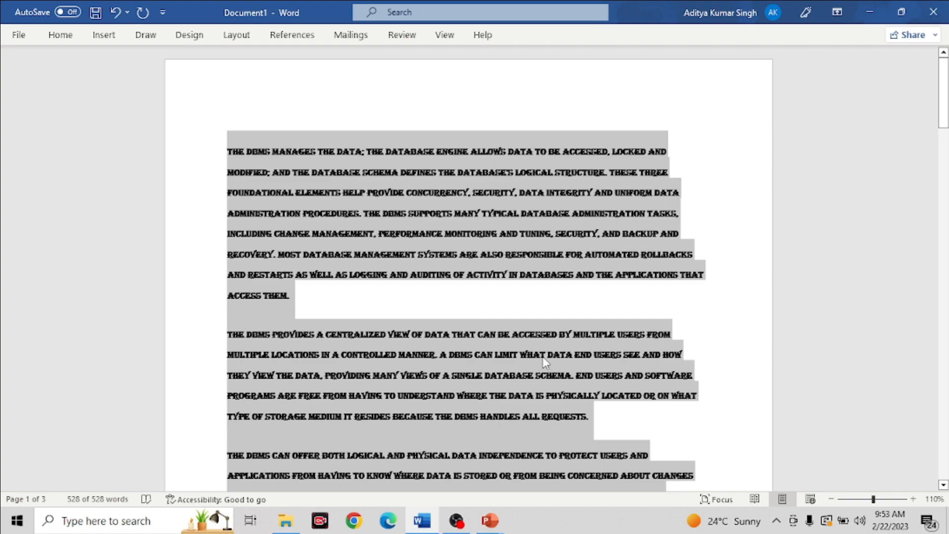
Switch to the running PowerPoint slide show and reveal the Ctrl + E (Center) entry on the shortcut keys slide.
click(485, 523)
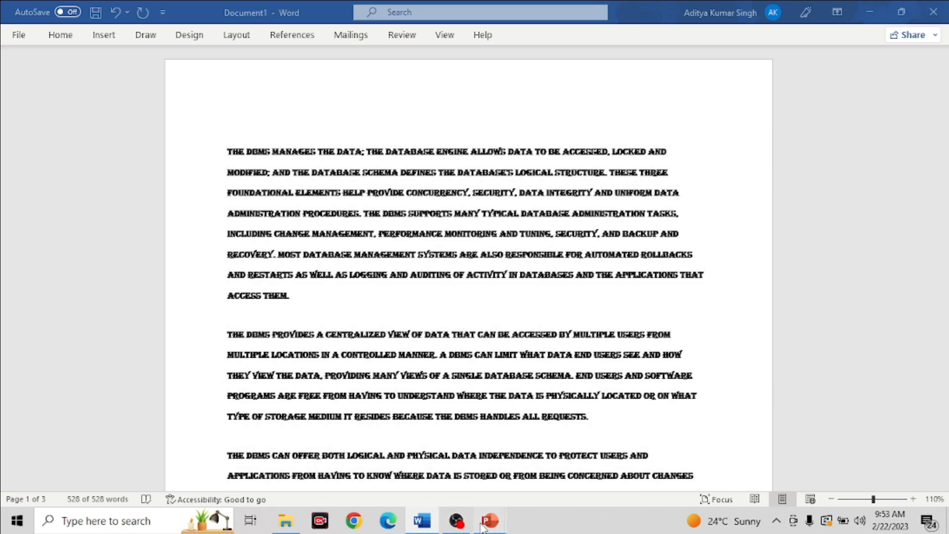
click(535, 439)
click(425, 375)
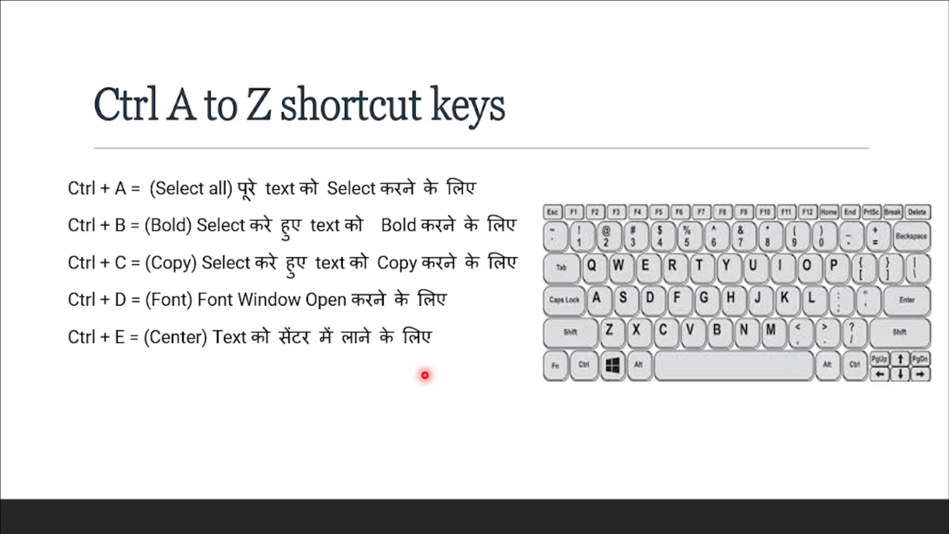
Switch back to the Word document and undo the Algerian font formatting of the entire text.
key(super)
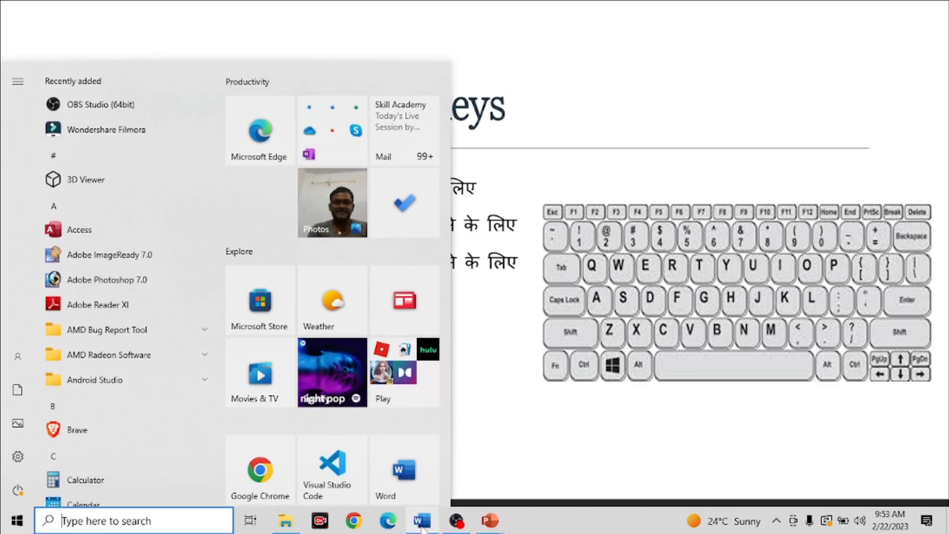
click(422, 521)
click(613, 312)
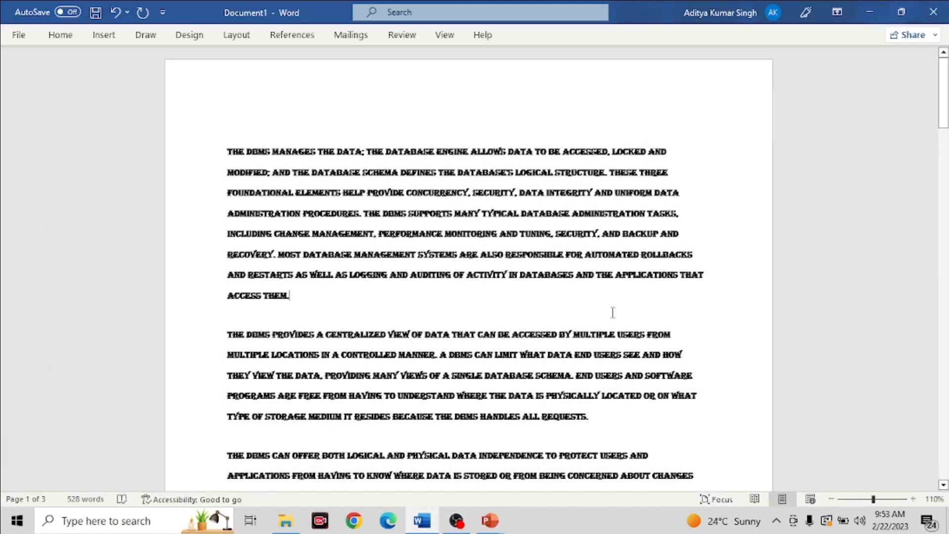
key(ctrl+z)
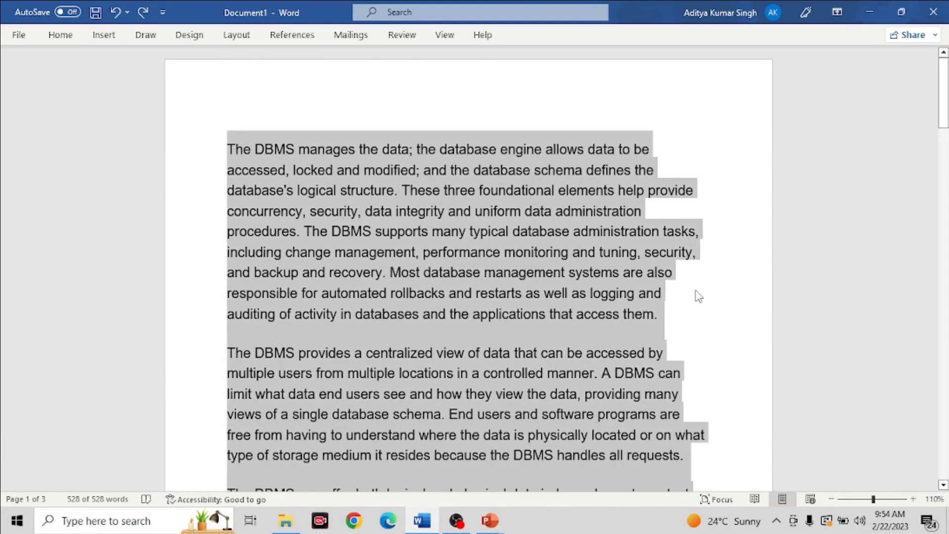
click(697, 290)
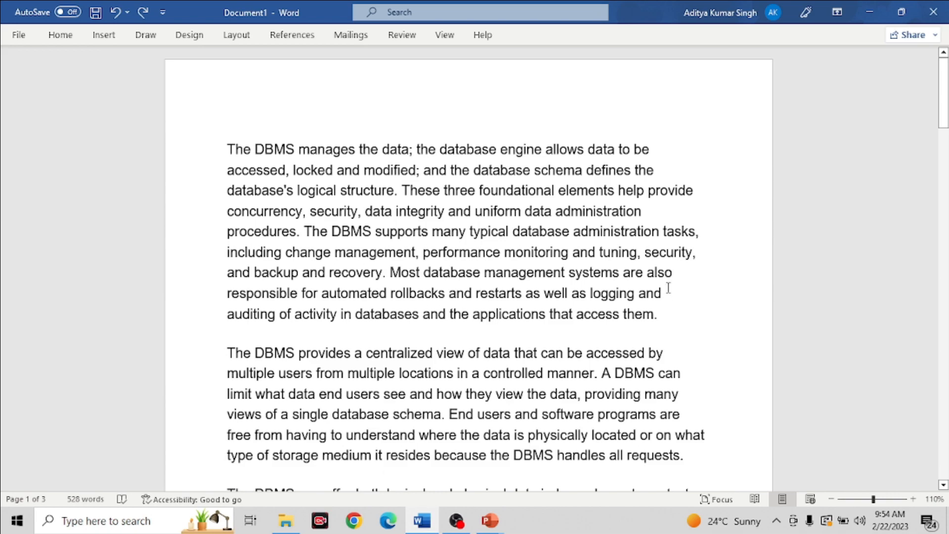
Center the first DBMS paragraph, ending with "access them.", and return it to left alignment.
key(ctrl+e)
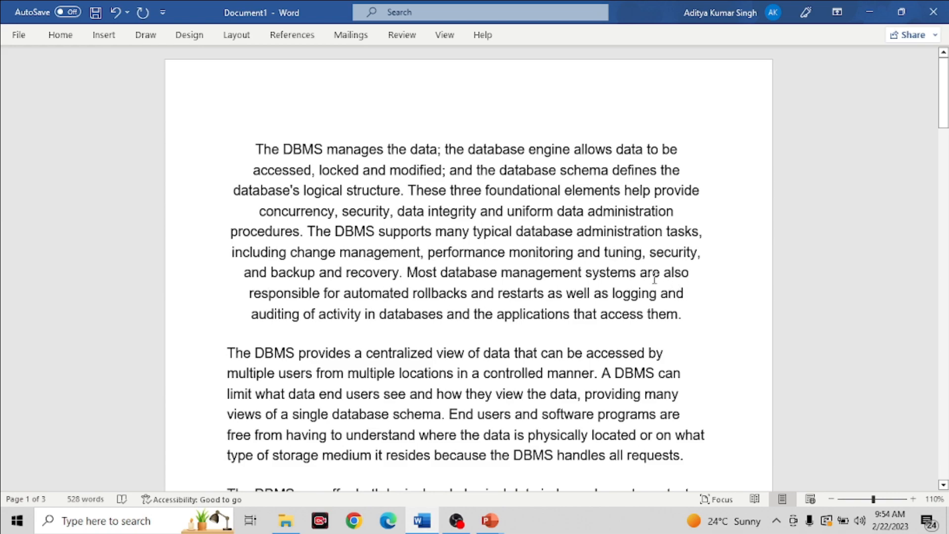
drag(240, 148, 662, 296)
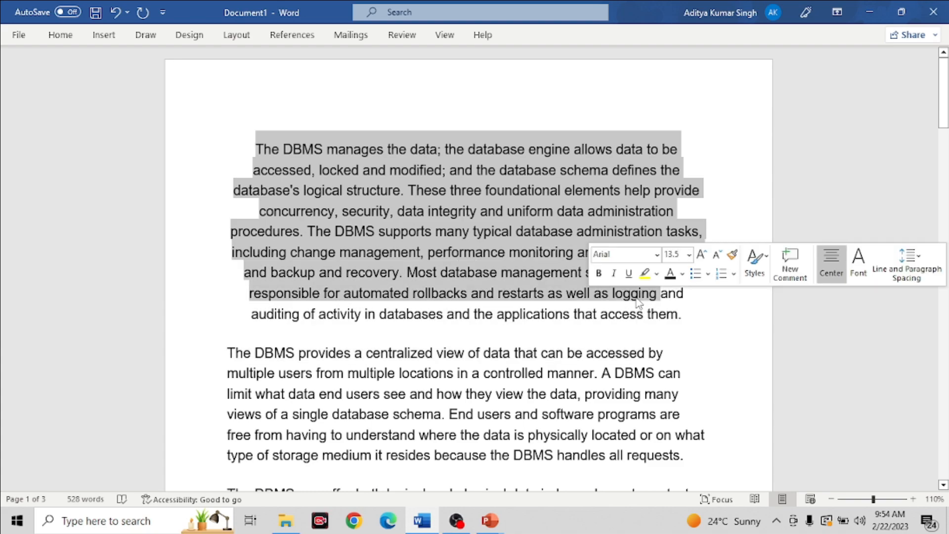
click(697, 321)
key(ctrl+l)
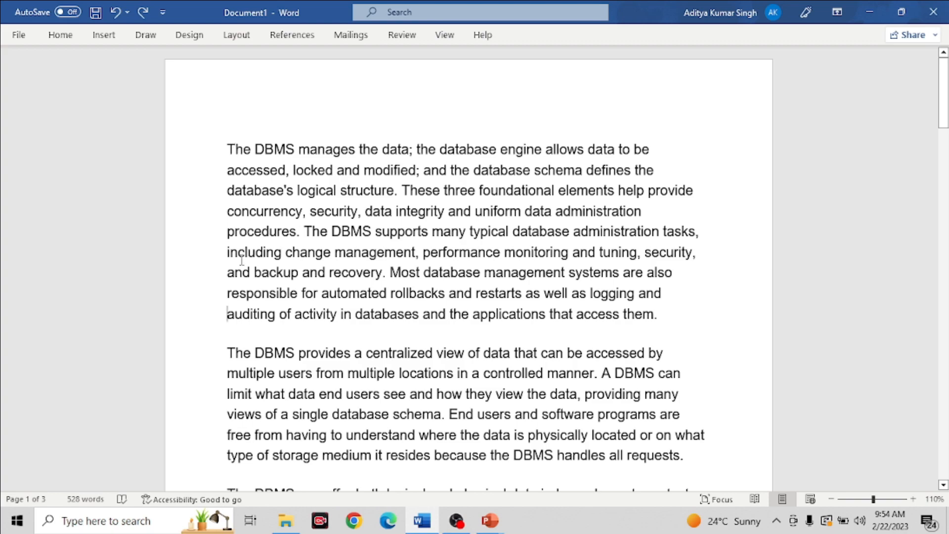
Center the document's entire text and look over the result.
key(ctrl+a)
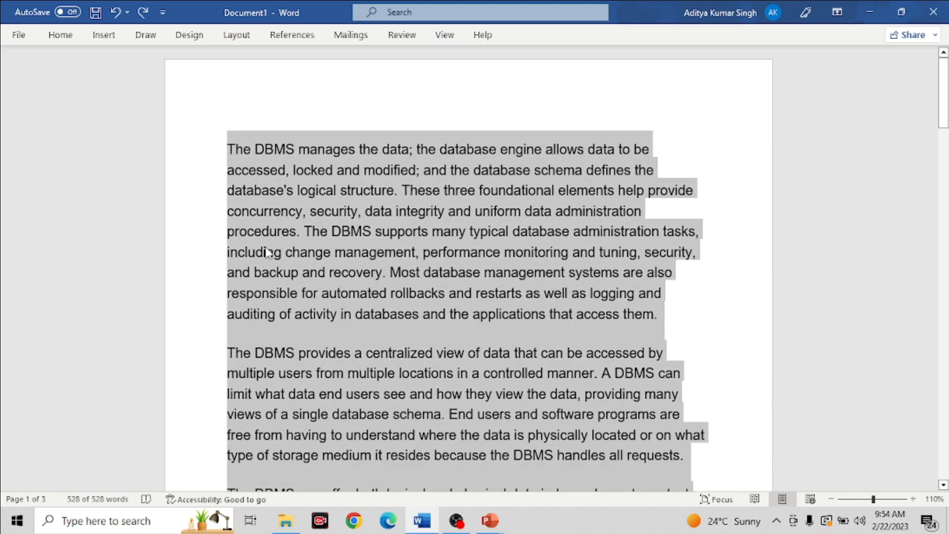
key(ctrl+e)
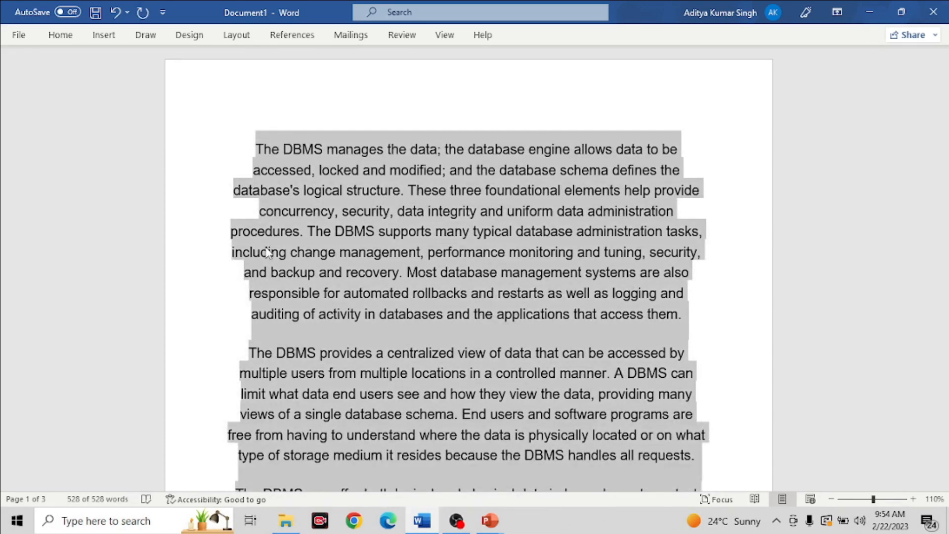
click(756, 127)
scroll(756, 128, down, 4)
scroll(758, 127, up, 3)
Align the document's entire text back to the left and clear the selection.
key(ctrl+a)
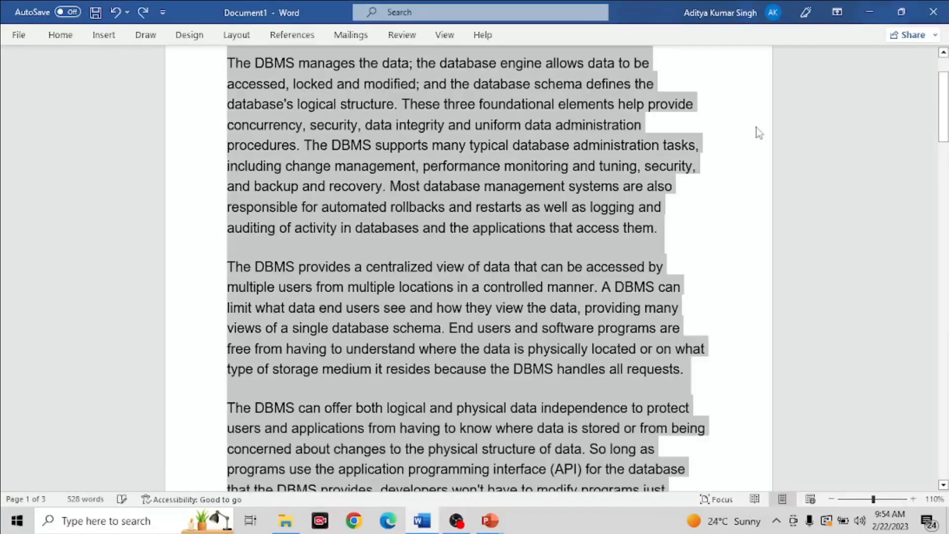
scroll(729, 216, up, 3)
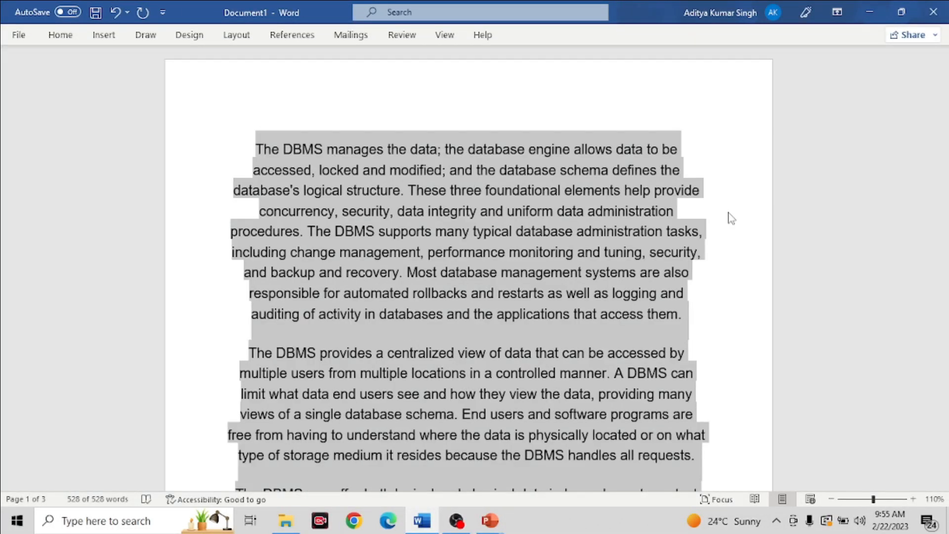
key(ctrl+l)
click(729, 216)
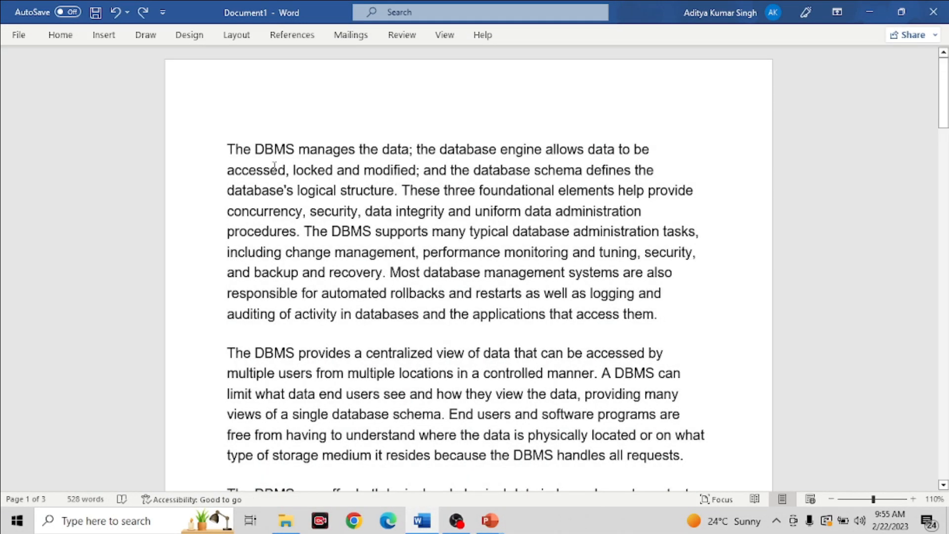
Center the first DBMS paragraph, ending with "access them.", and clear the selection.
drag(228, 148, 667, 315)
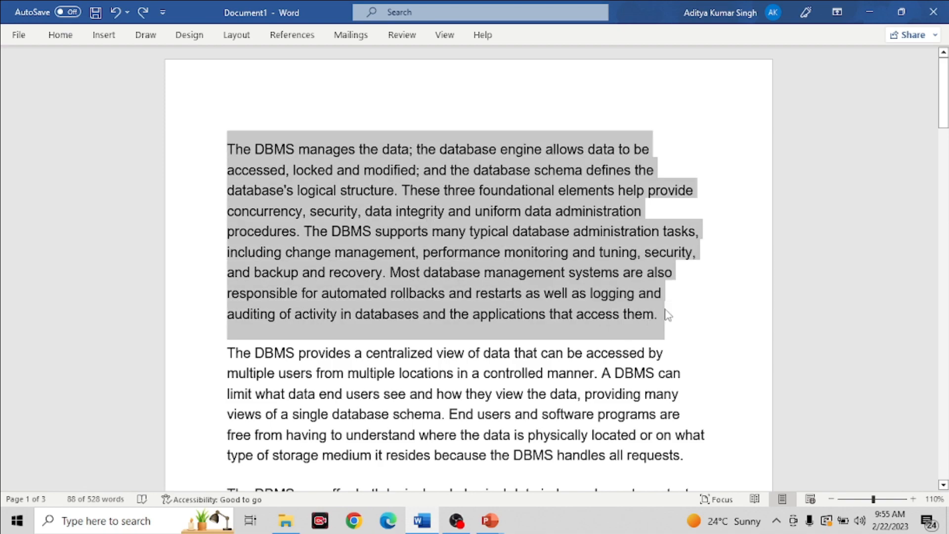
key(ctrl+e)
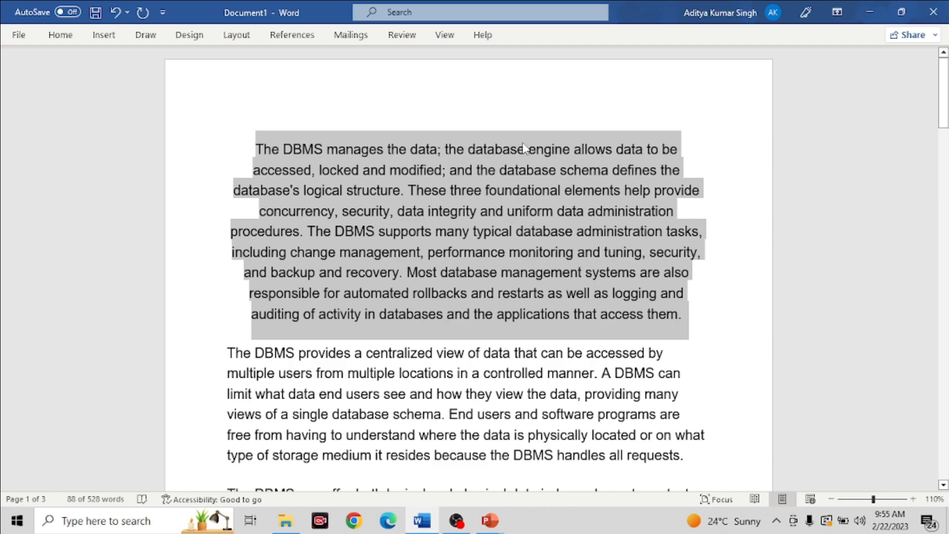
click(752, 207)
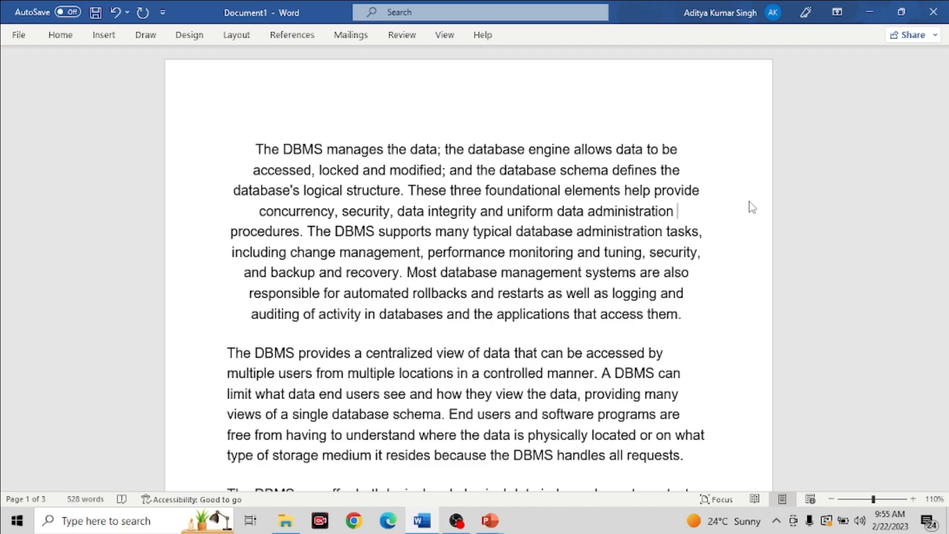
Switch to the running PowerPoint slide show and reveal the Ctrl + F (Find) line.
click(489, 520)
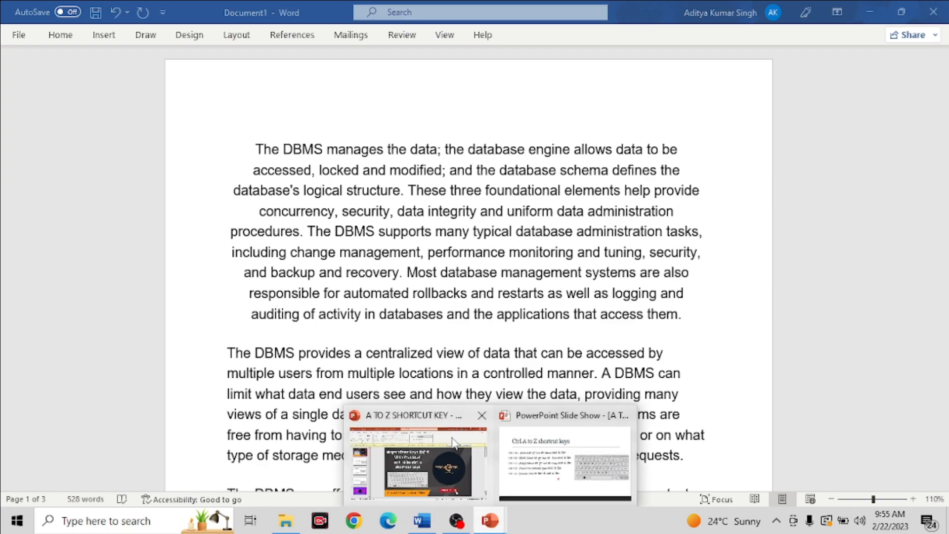
click(566, 453)
click(447, 369)
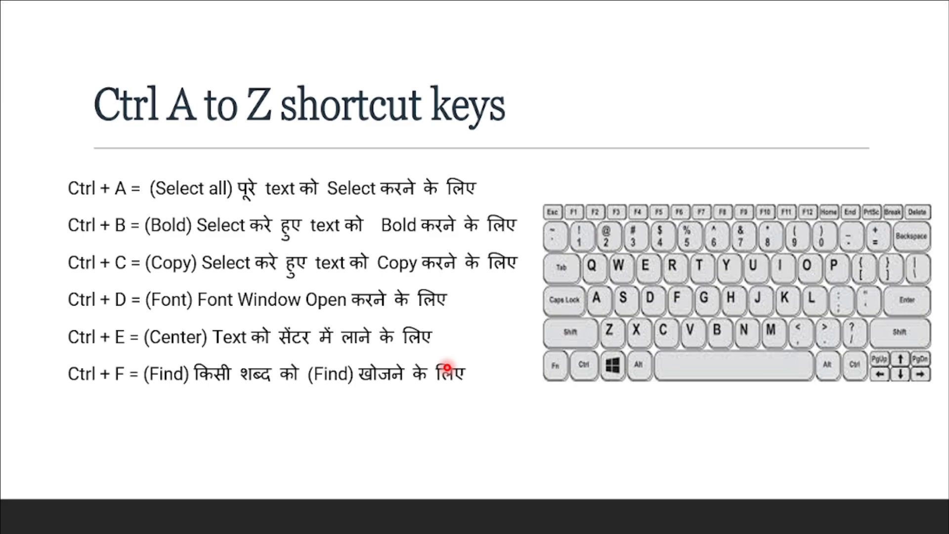
Switch back to the Word document and look through its text for a word to find, such as "databases" in the first paragraph.
key(super)
click(421, 520)
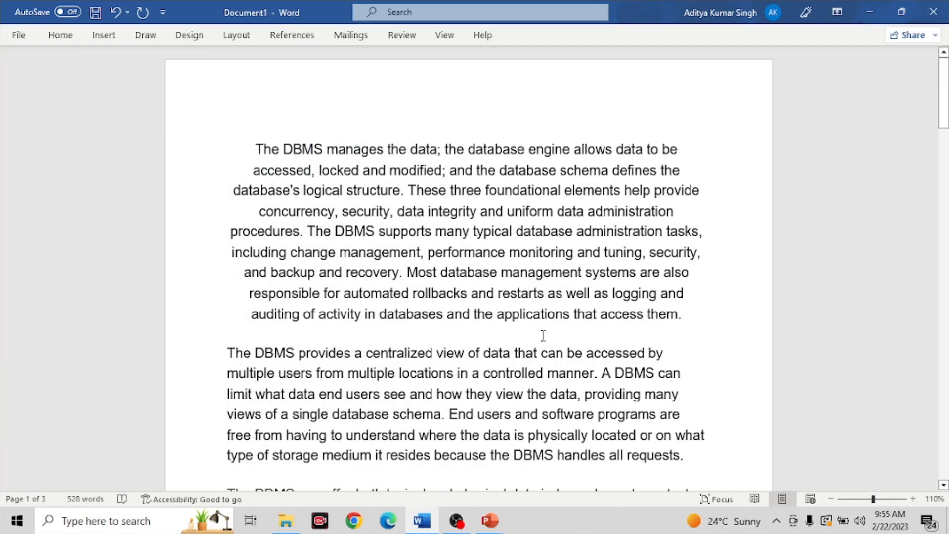
scroll(544, 336, down, 4)
scroll(543, 336, up, 4)
drag(381, 309, 445, 313)
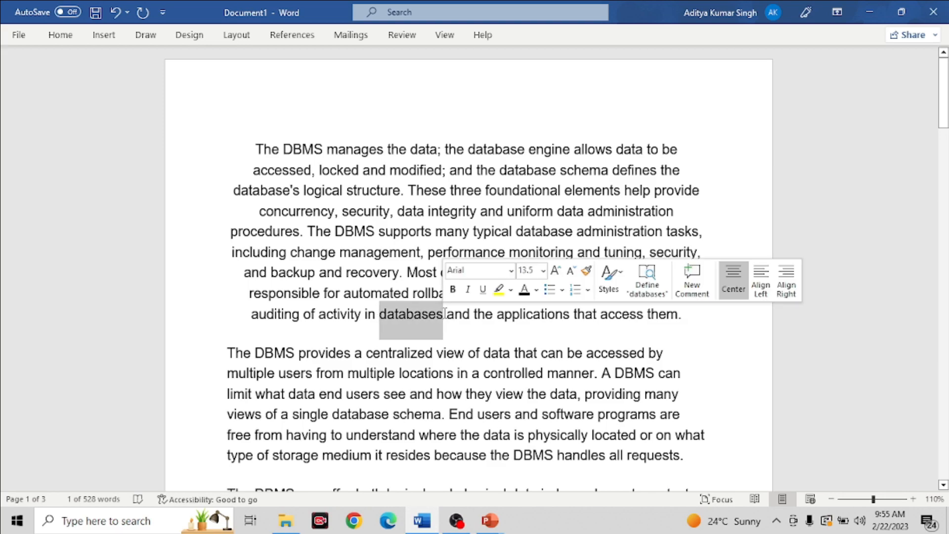
click(547, 314)
scroll(547, 317, down, 10)
scroll(547, 324, down, 5)
scroll(547, 324, up, 10)
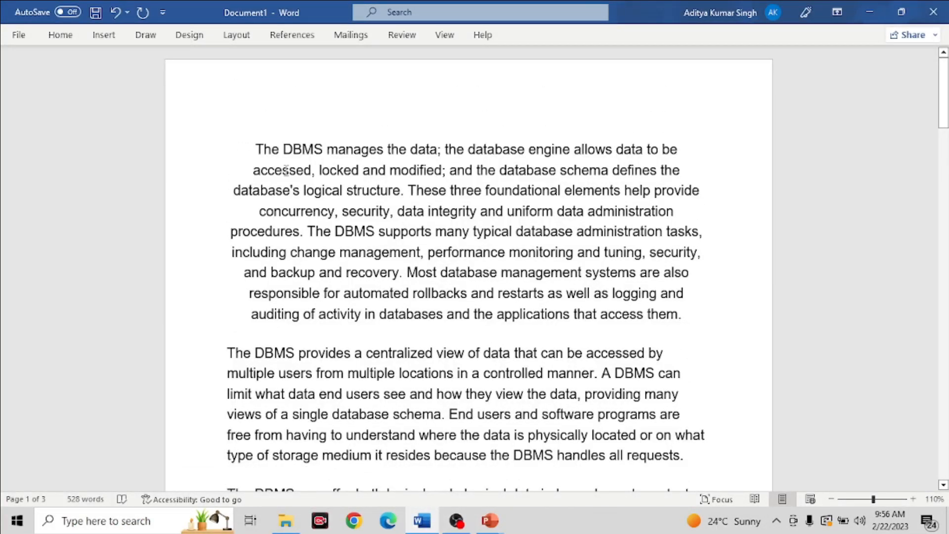
Find the word "database" in the document and look over the highlighted matches.
key(ctrl+f)
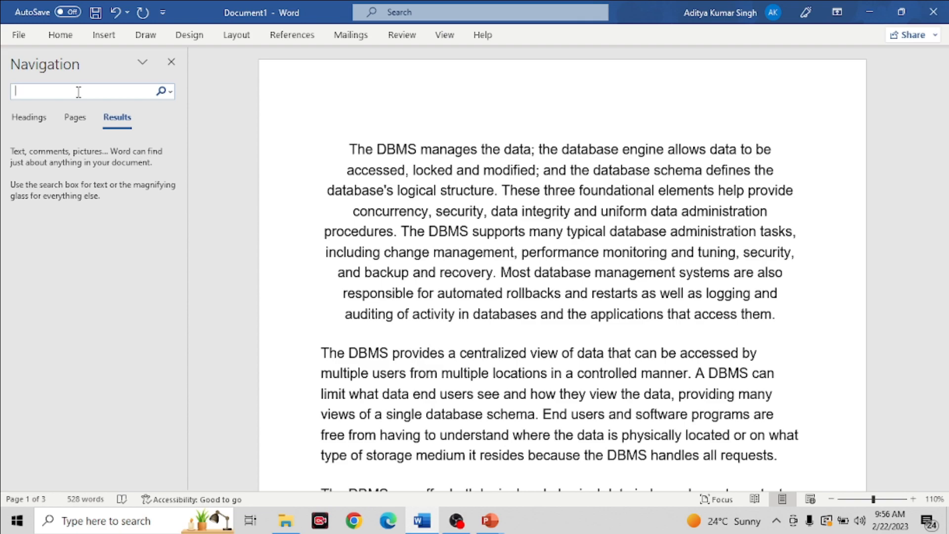
text(data)
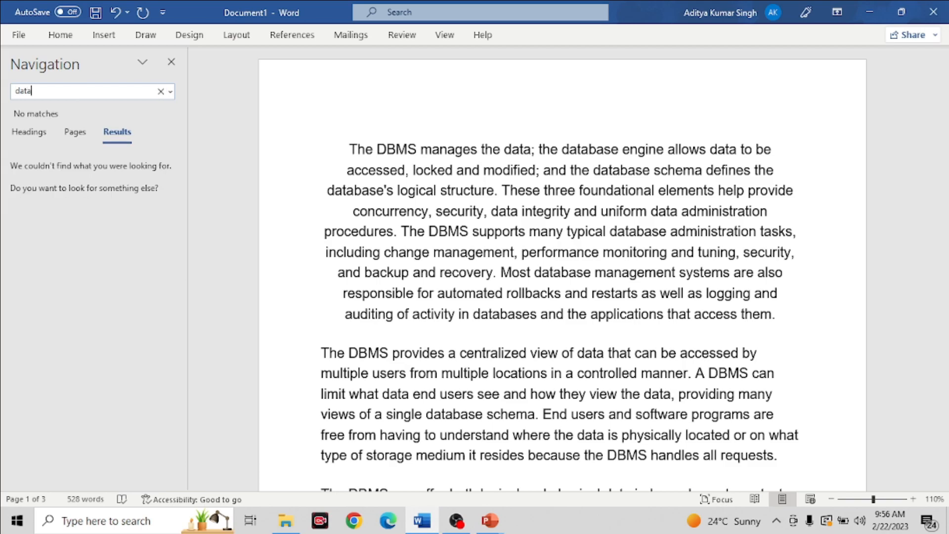
text(base)
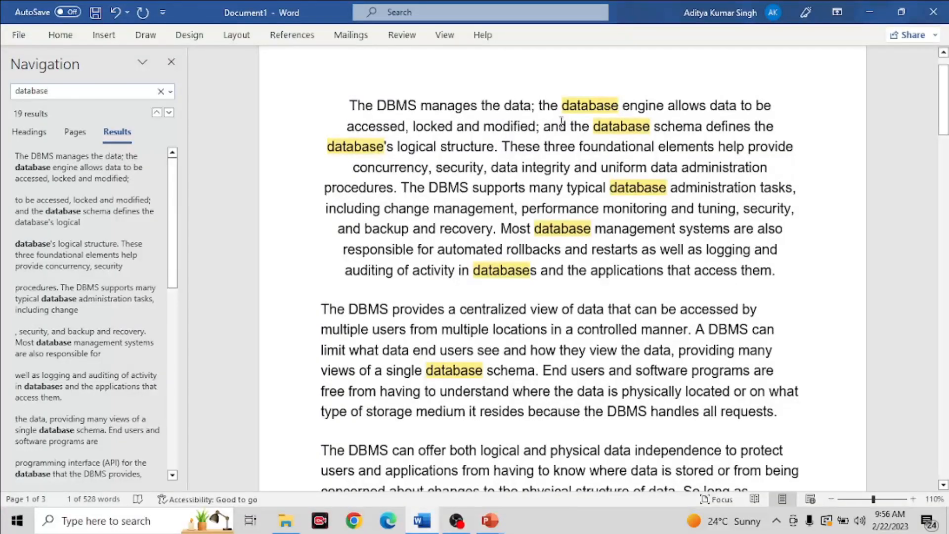
scroll(562, 116, up, 1)
scroll(529, 149, down, 4)
scroll(499, 185, down, 5)
scroll(499, 184, up, 4)
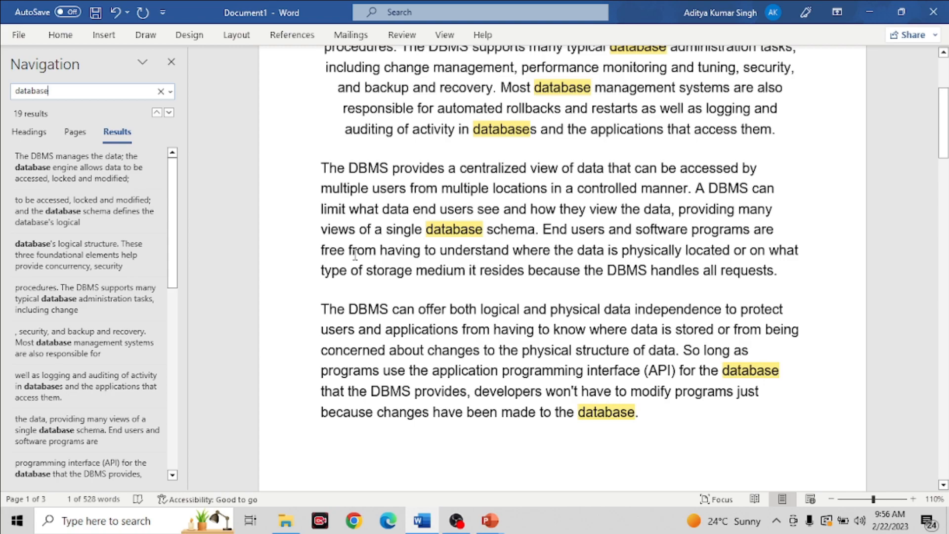
scroll(355, 255, up, 3)
Return to the PowerPoint slide show and reveal the Ctrl + G (Go To) line.
mouse_move(496, 525)
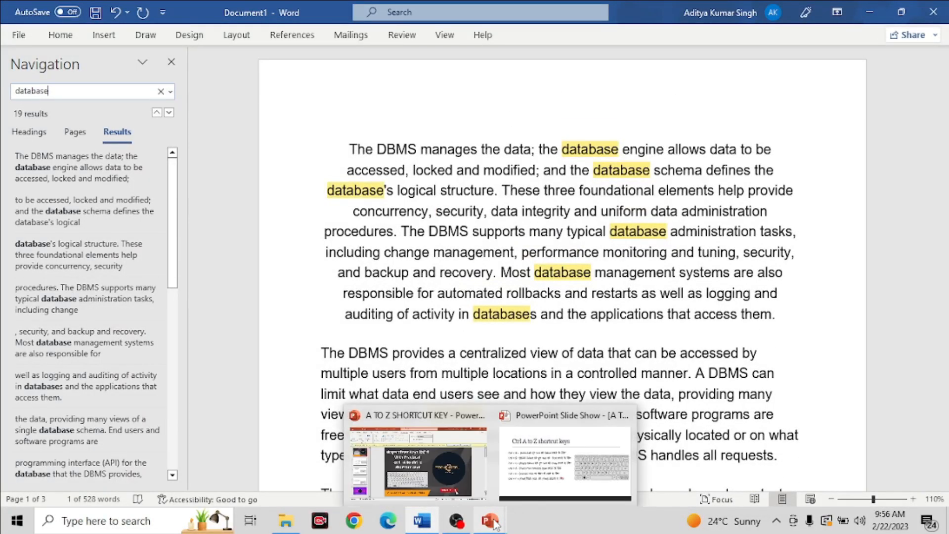
click(544, 480)
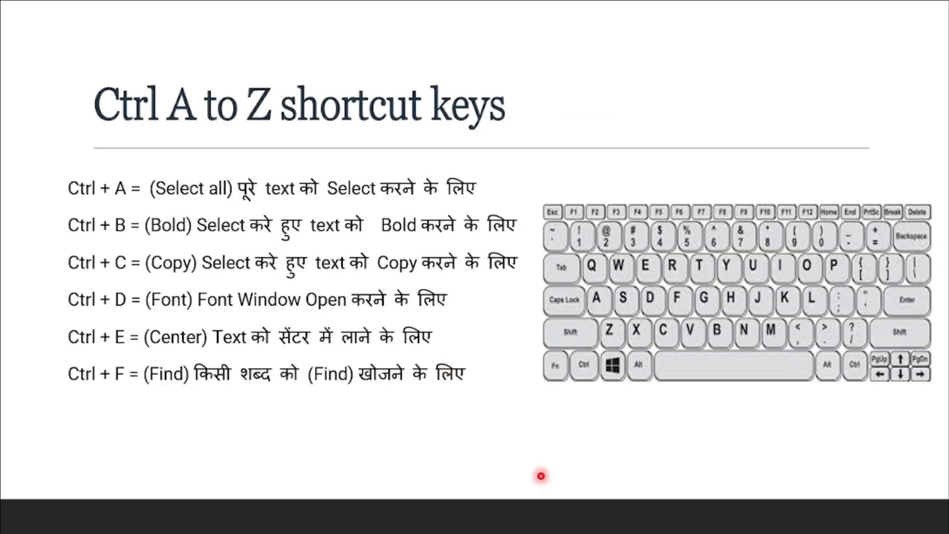
click(388, 396)
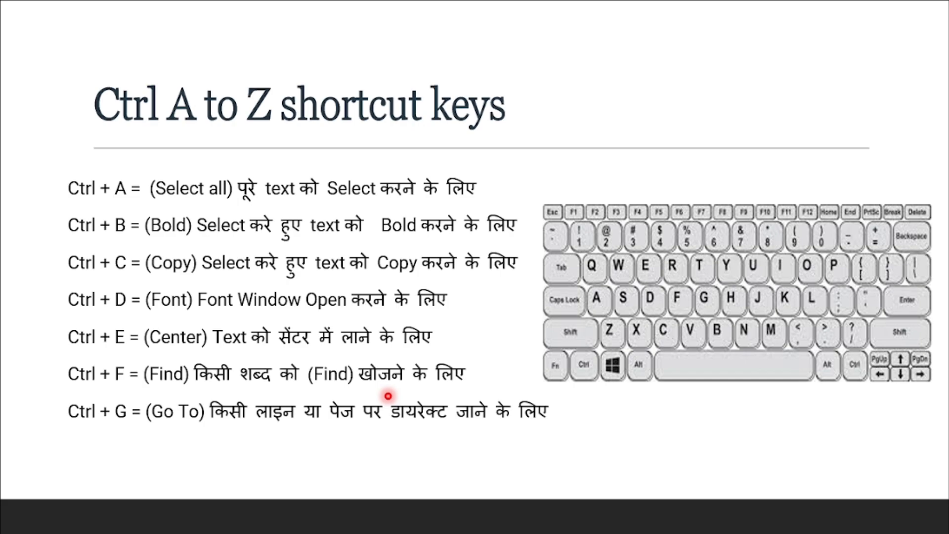
Switch back to the Word document and close the search for "database".
key(super)
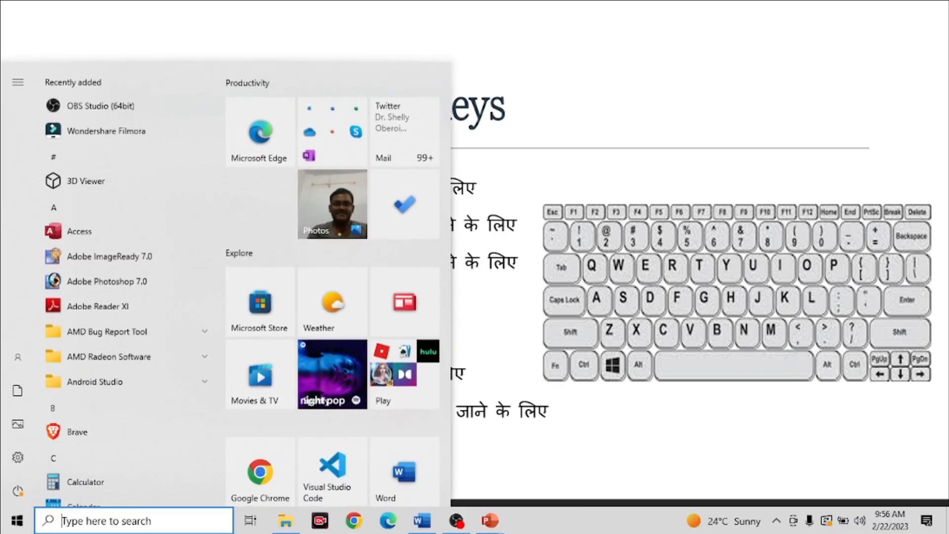
click(432, 521)
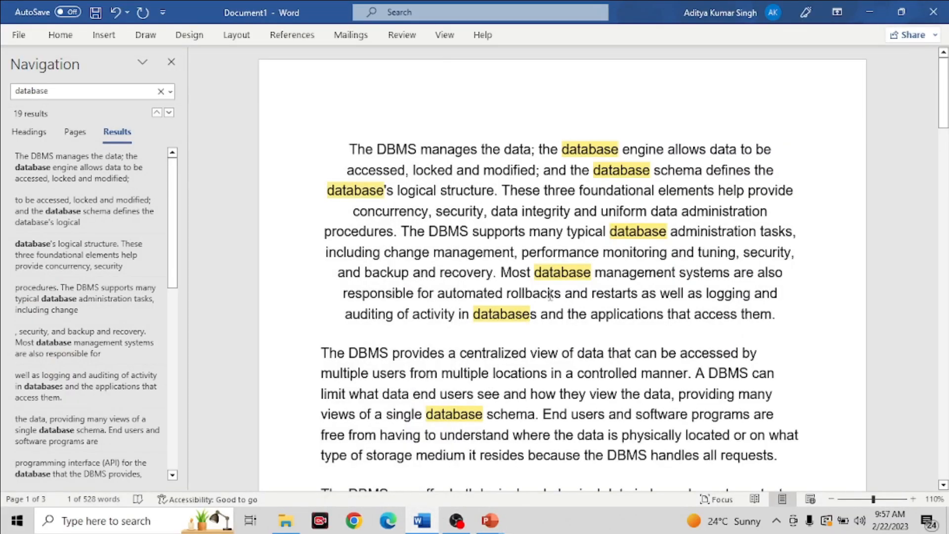
click(171, 62)
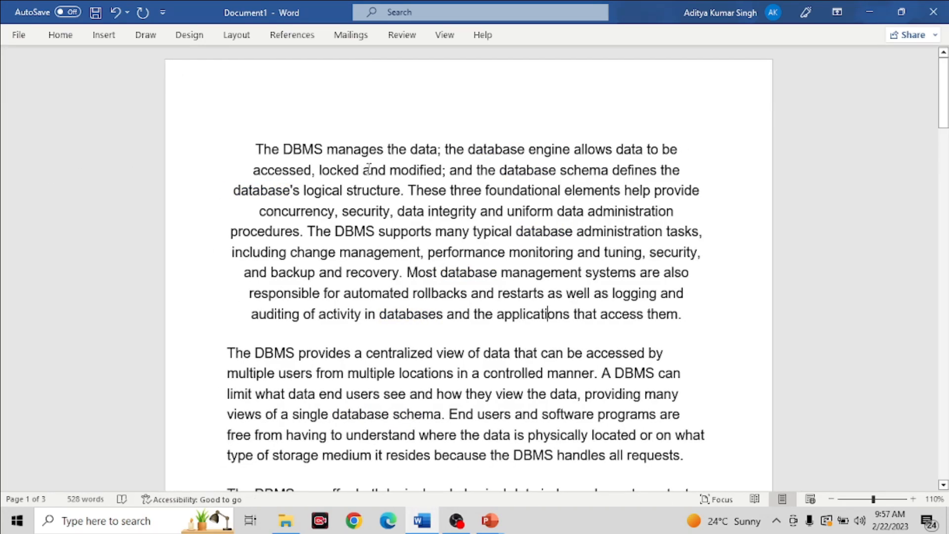
Align the centered first DBMS paragraph to the left and clear the selection.
triple_click(368, 169)
key(ctrl+l)
click(674, 140)
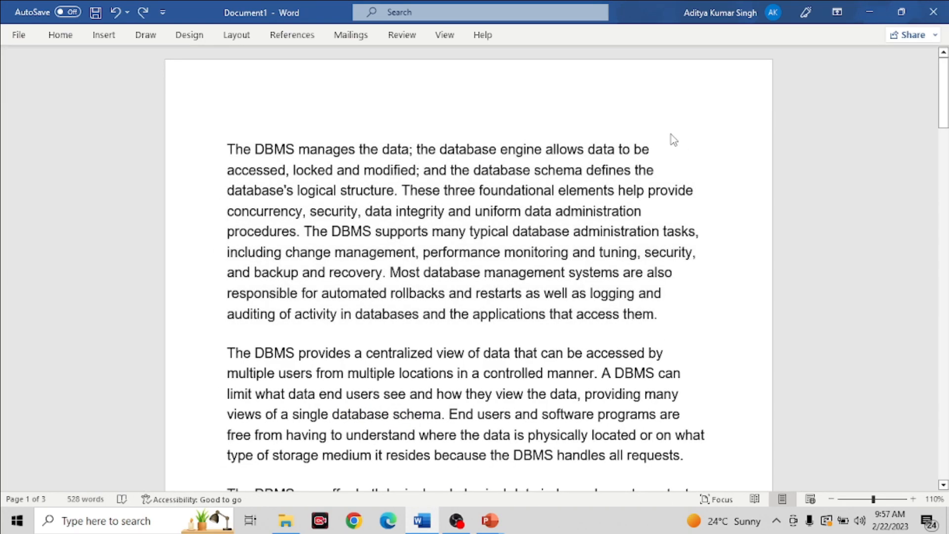
Use Go To to jump to page 2 of the document and look over that page.
key(ctrl+g)
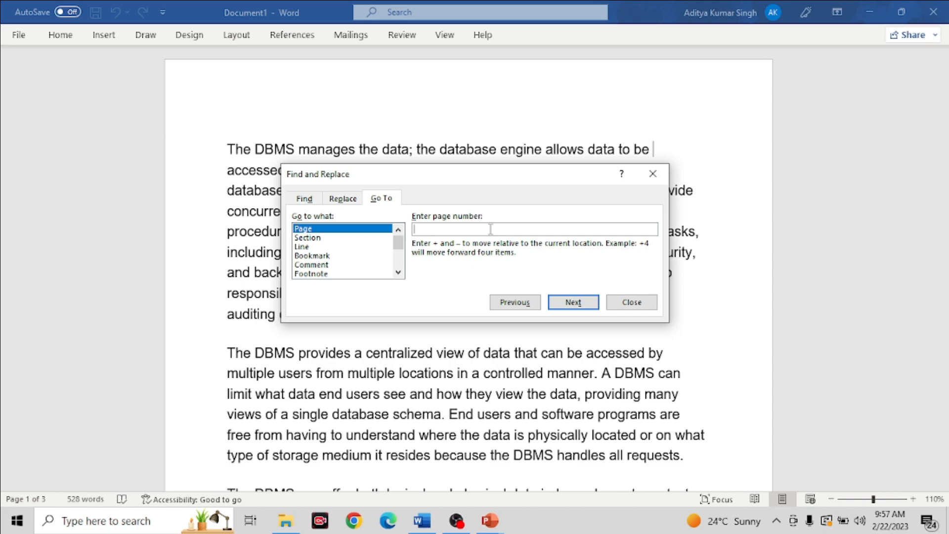
text(2)
click(585, 305)
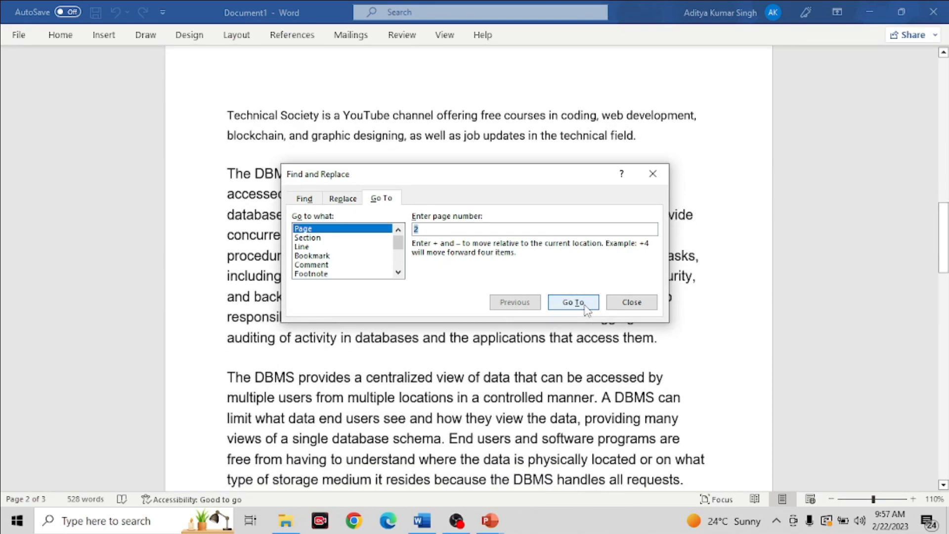
click(773, 292)
scroll(773, 292, up, 3)
scroll(773, 292, down, 1)
scroll(773, 291, down, 2)
Use Go To to return to page 1 of the document.
click(518, 228)
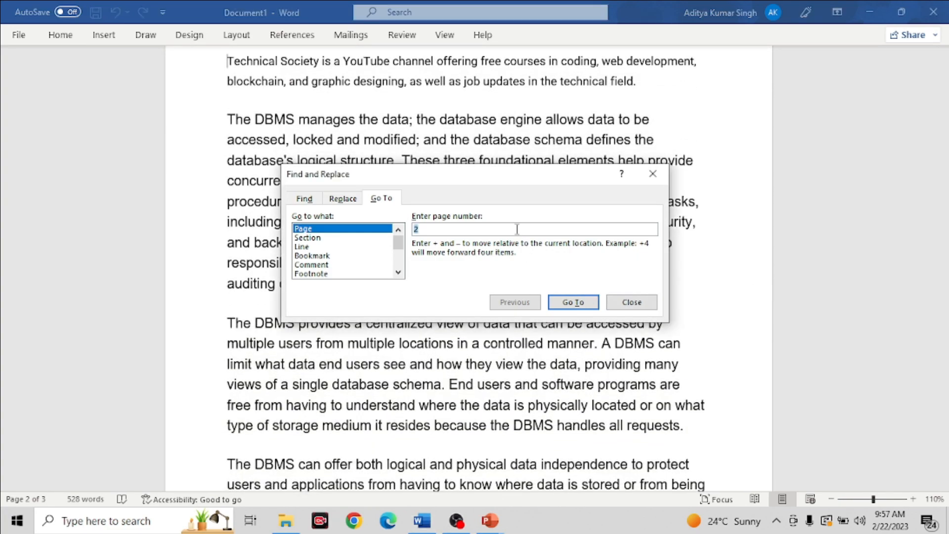
text(1)
click(572, 301)
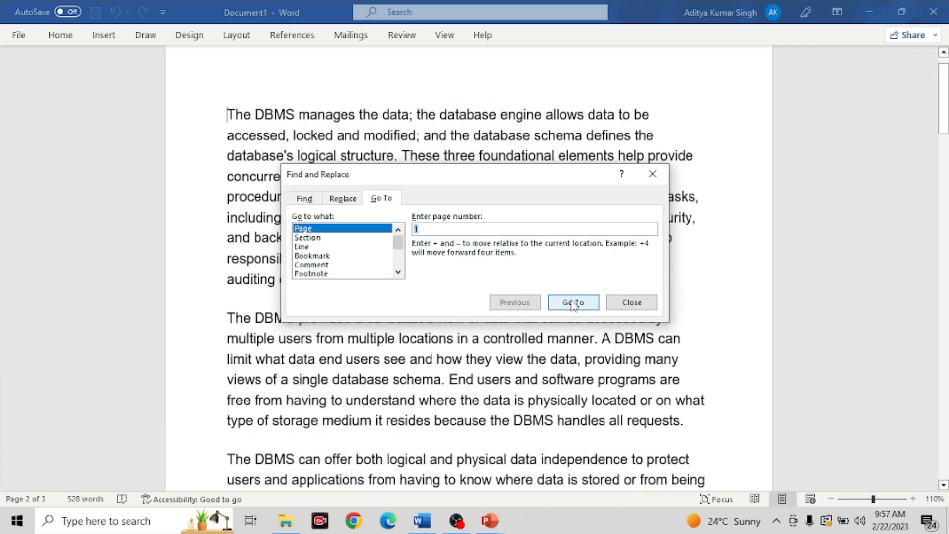
scroll(296, 101, up, 1)
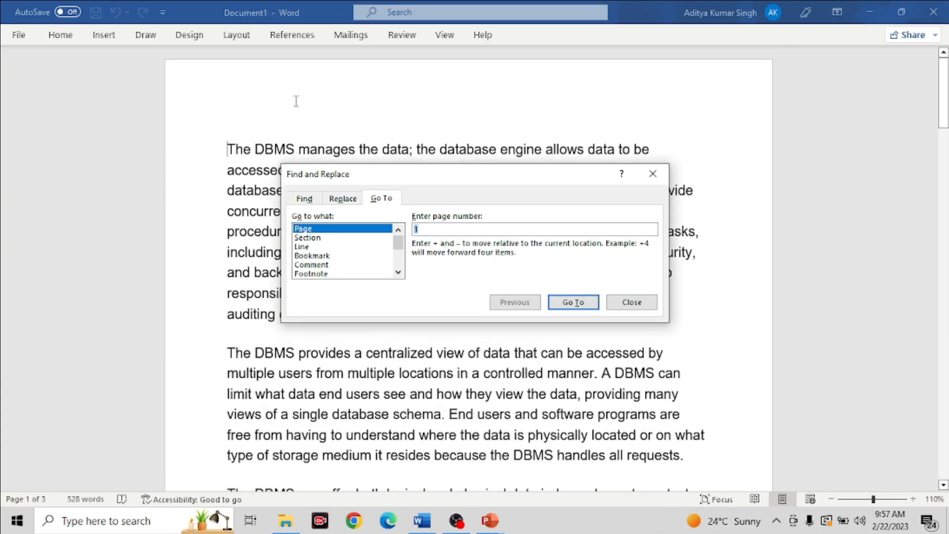
Use Go To with the Line option to jump to line 10, and view the start of the document again.
click(308, 247)
click(420, 227)
text(10)
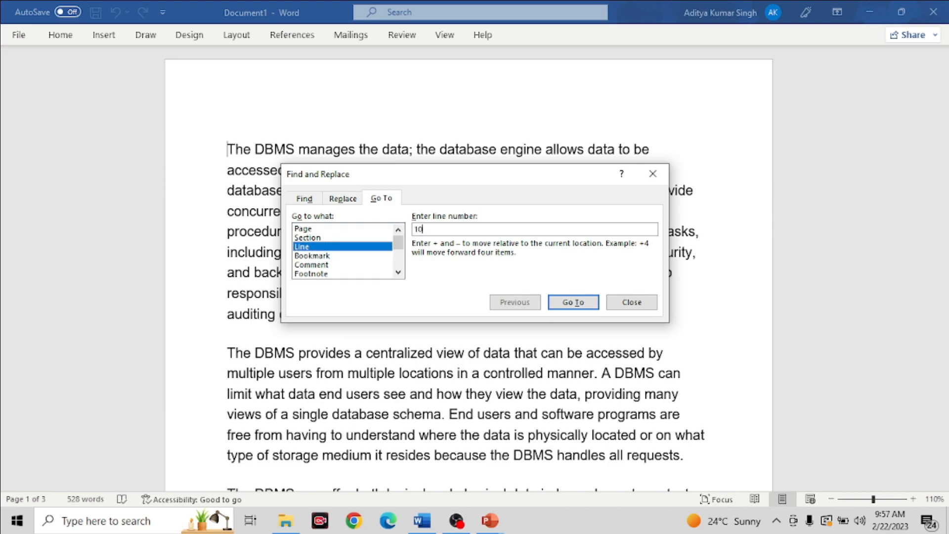
click(573, 302)
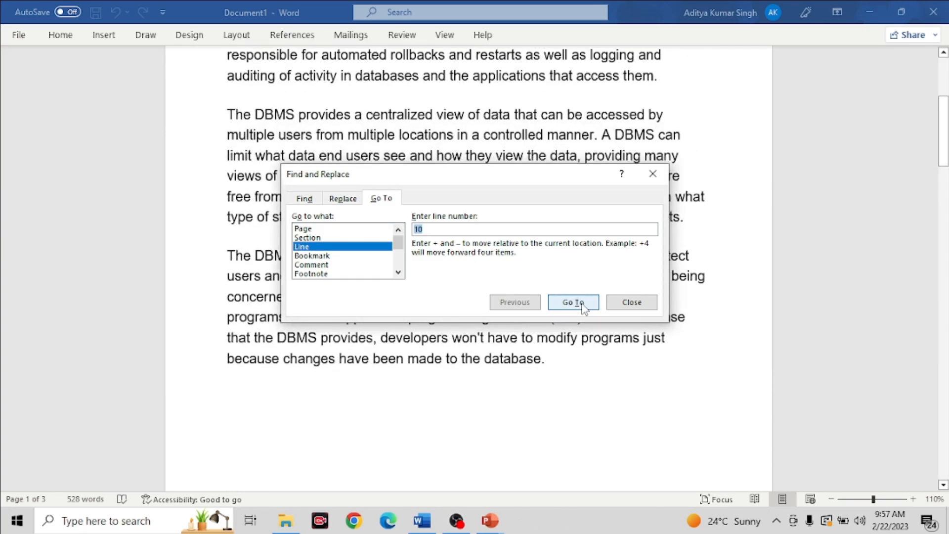
scroll(353, 115, up, 5)
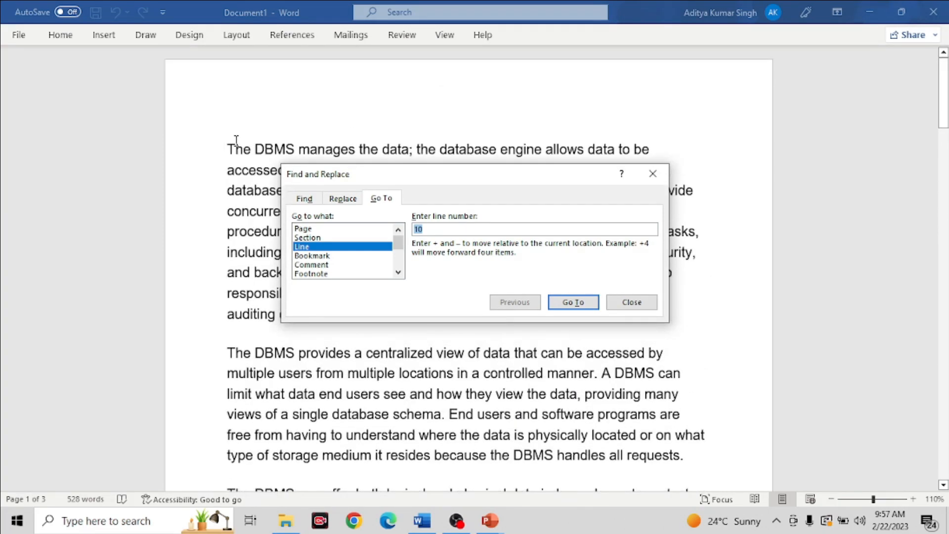
Jump to line 20 with Go To, close the dialog and return to the start of the document.
text(20)
key(Return)
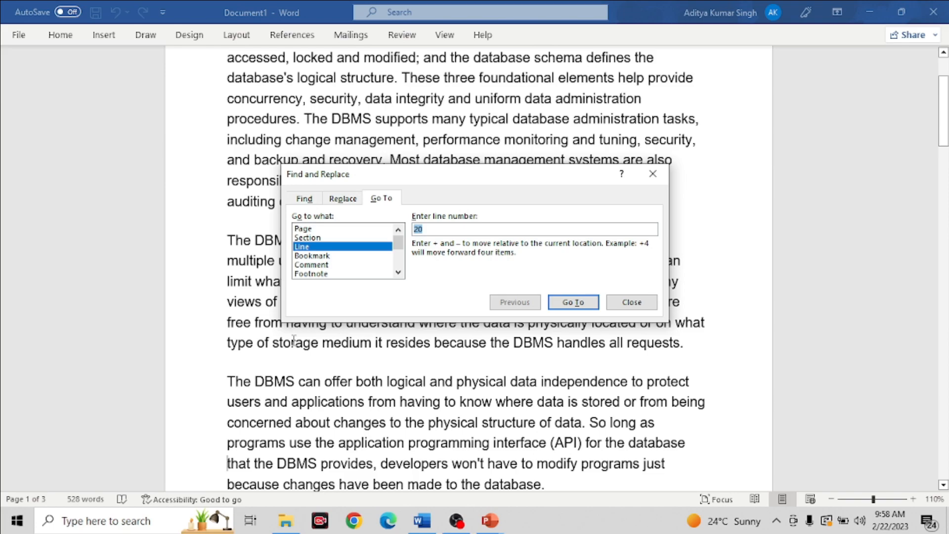
click(573, 302)
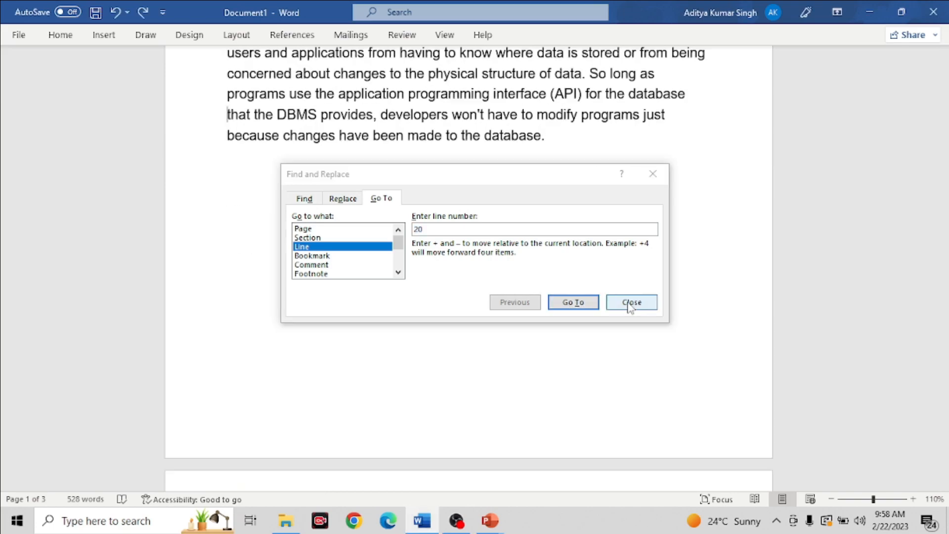
click(631, 302)
scroll(629, 302, up, 6)
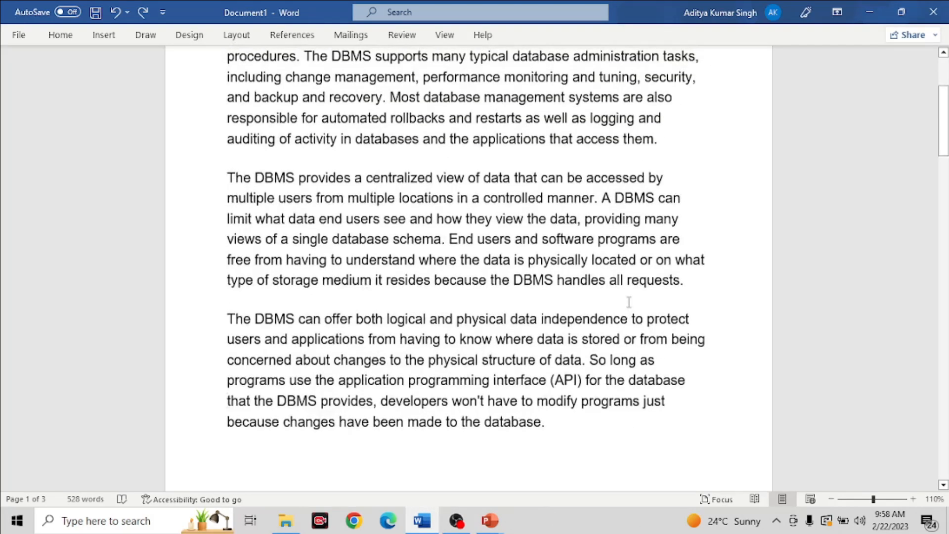
scroll(629, 303, up, 4)
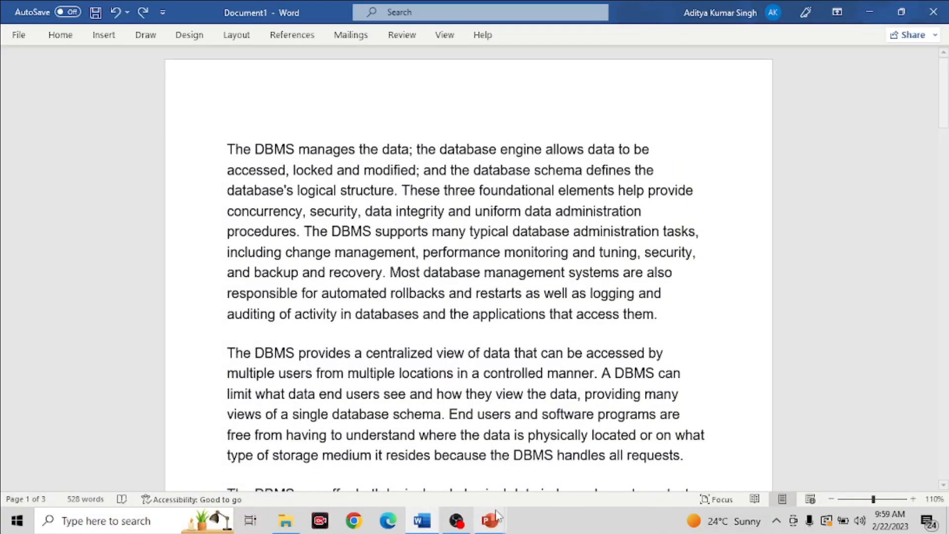
Switch to the PowerPoint slide show and reveal the Ctrl + H (Replace) line.
mouse_move(490, 520)
click(543, 437)
click(321, 398)
click(319, 400)
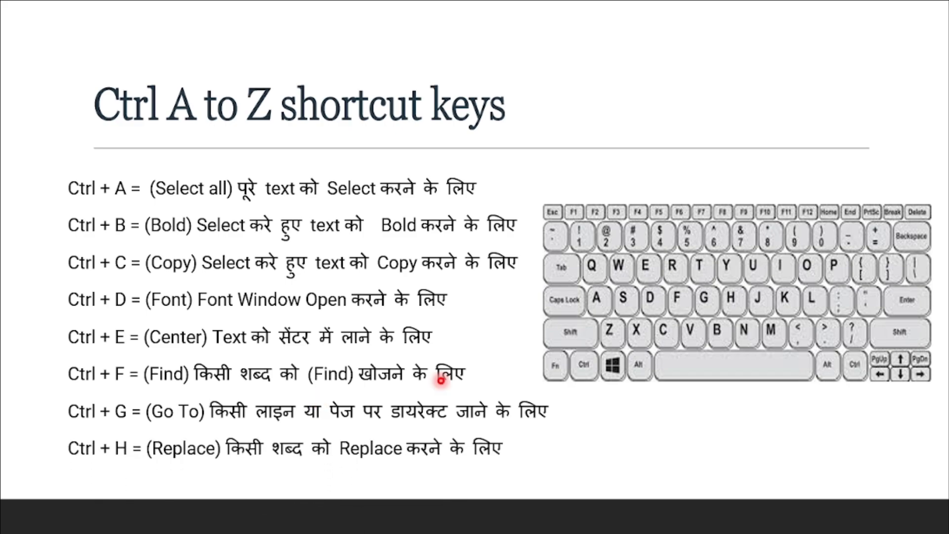
Switch to the Word document, open Replace and set the text to find to "data".
key(super)
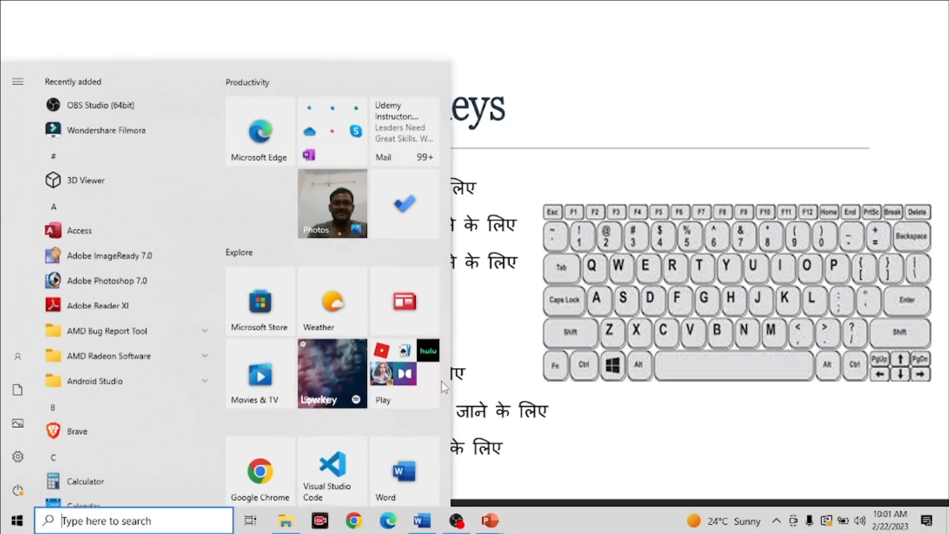
click(422, 520)
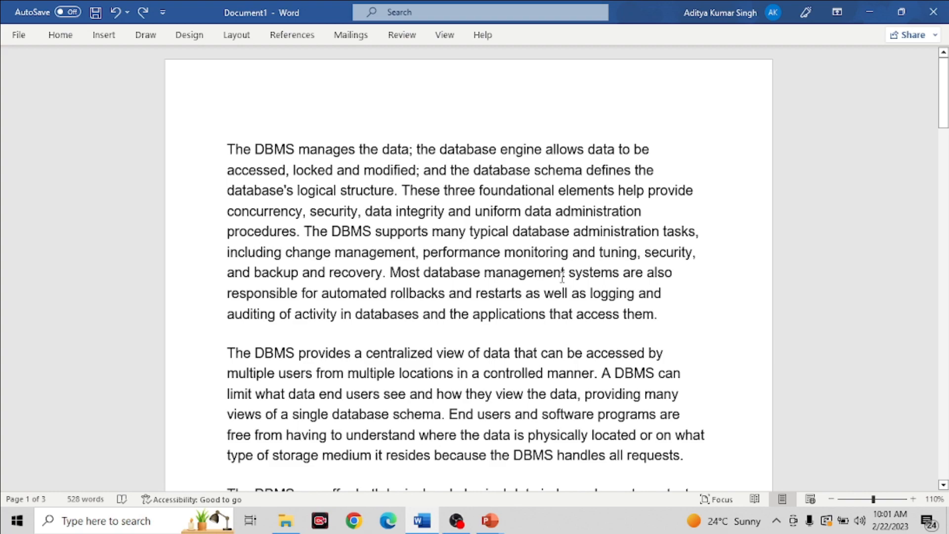
key(ctrl+h)
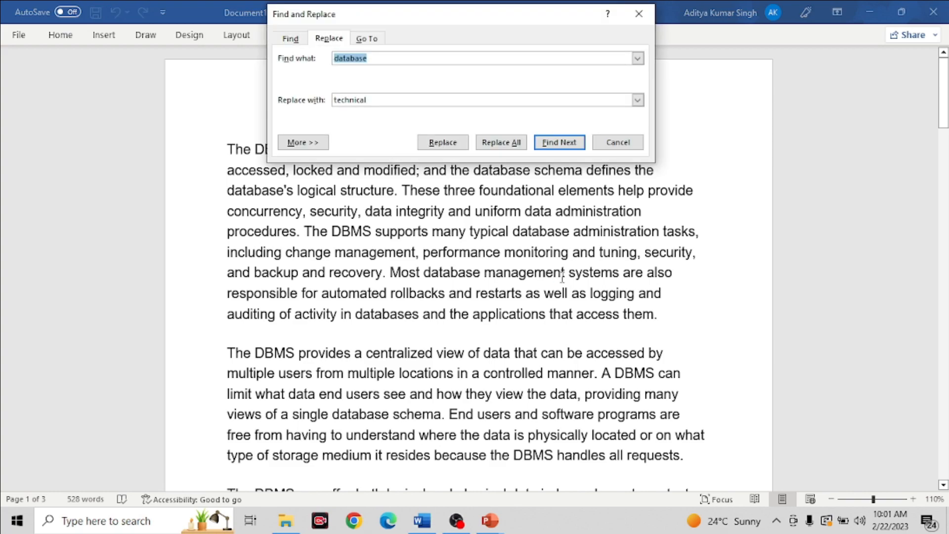
click(501, 59)
key(BackSpace)
key(BackSpace)
key(BackSpace)
key(BackSpace)
key(BackSpace)
key(BackSpace)
key(BackSpace)
key(BackSpace)
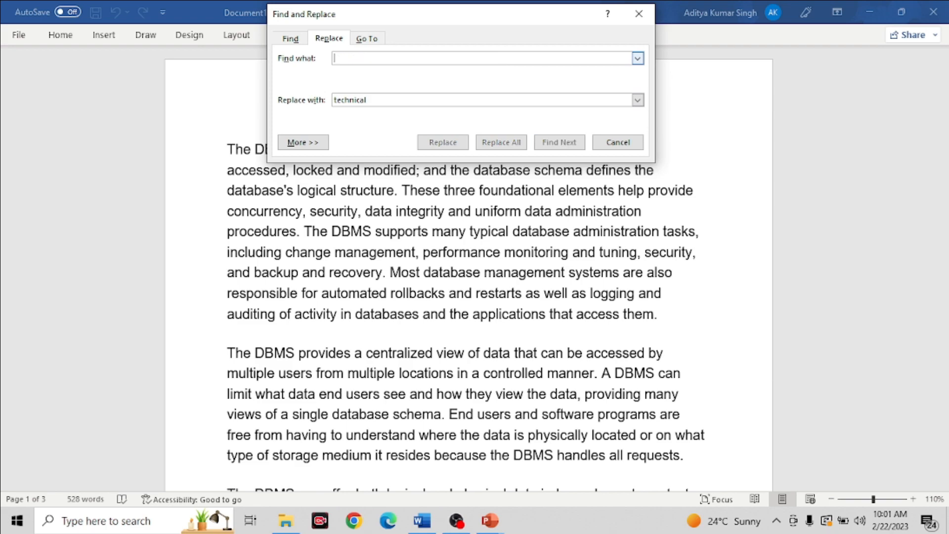
text(data)
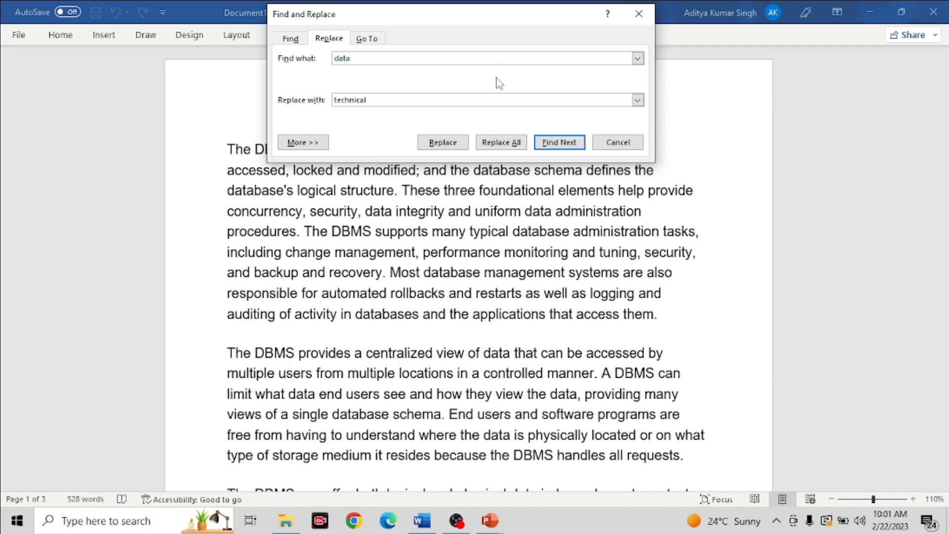
Replace all occurrences of "data" with the presenter's first name throughout the document.
click(483, 98)
key(BackSpace)
key(BackSpace)
key(BackSpace)
key(BackSpace)
key(BackSpace)
key(BackSpace)
key(BackSpace)
key(BackSpace)
key(BackSpace)
text(aditya)
click(501, 143)
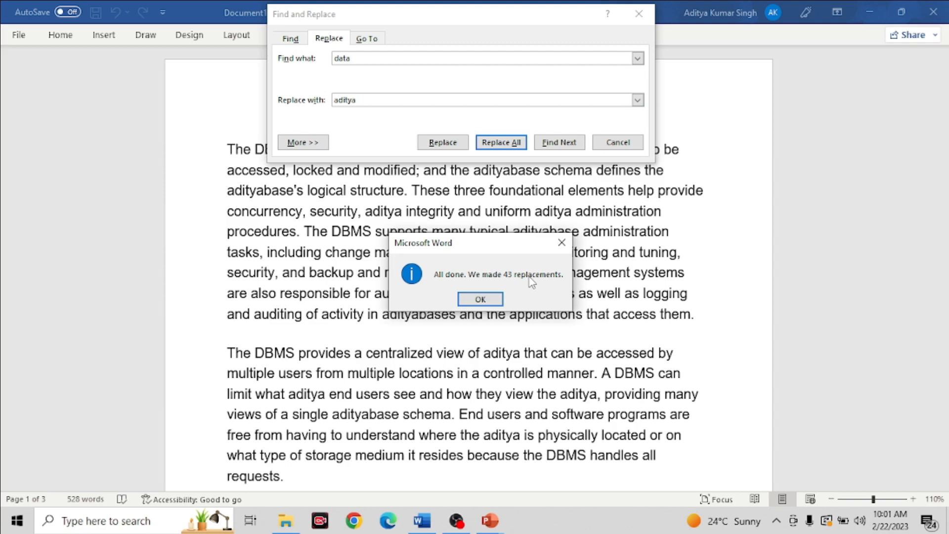
click(477, 299)
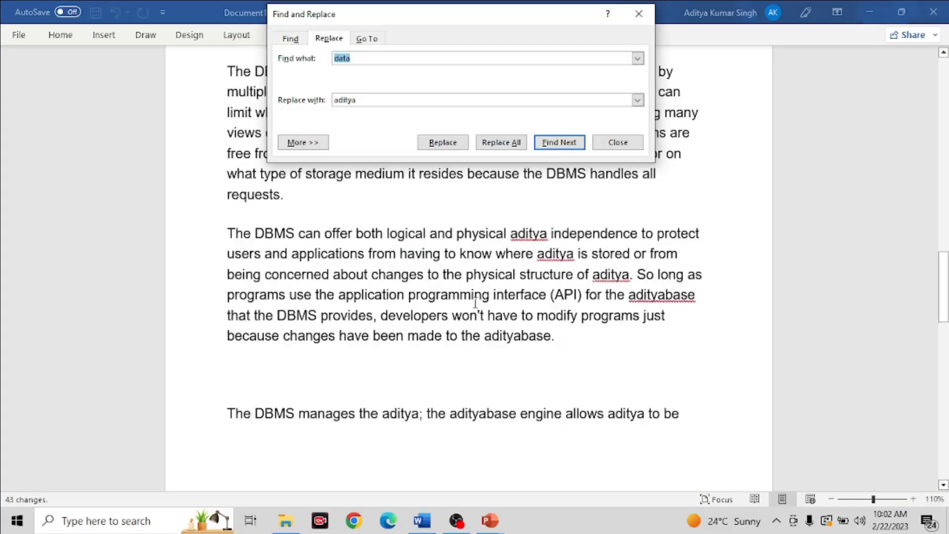
Examine the replaced words across the pages, including one in the paragraph on page 2, and close the Find and Replace dialog.
scroll(494, 306, up, 2)
scroll(548, 322, up, 5)
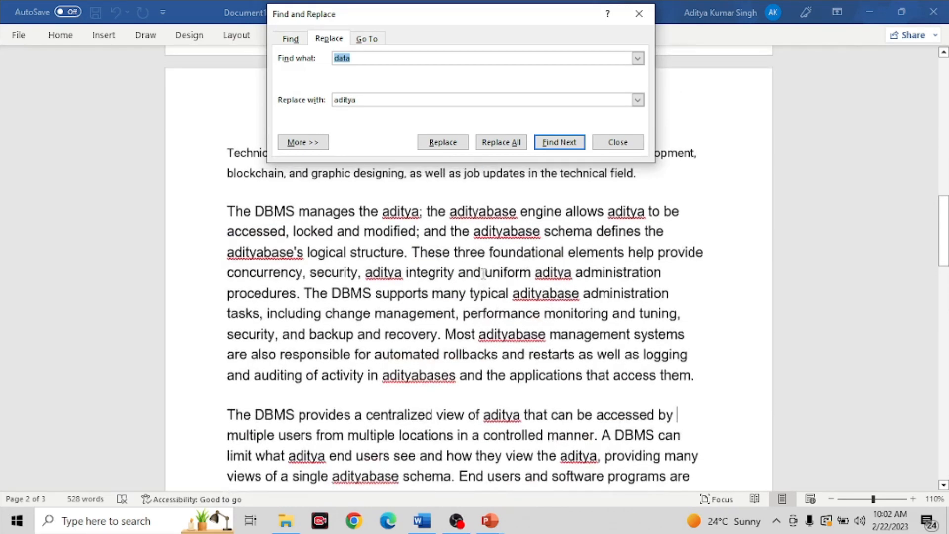
click(475, 232)
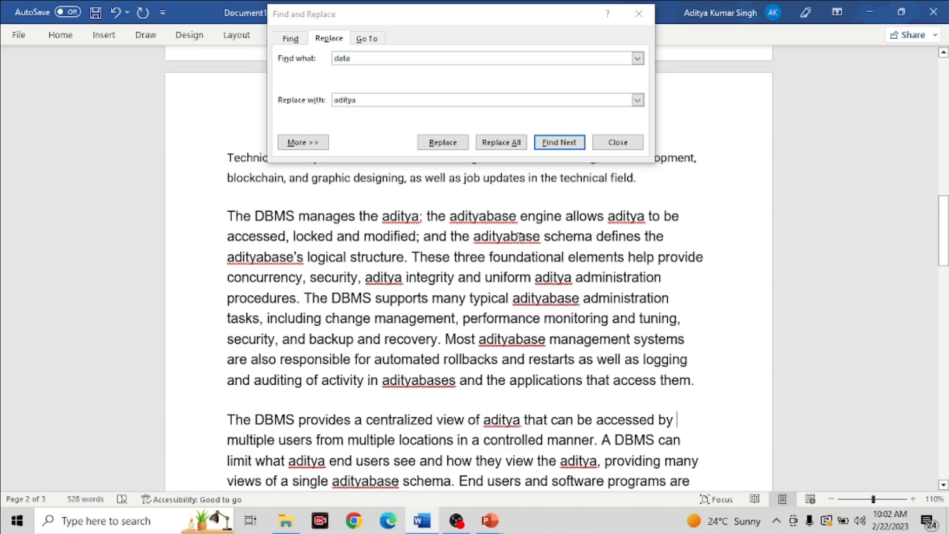
drag(542, 237, 474, 237)
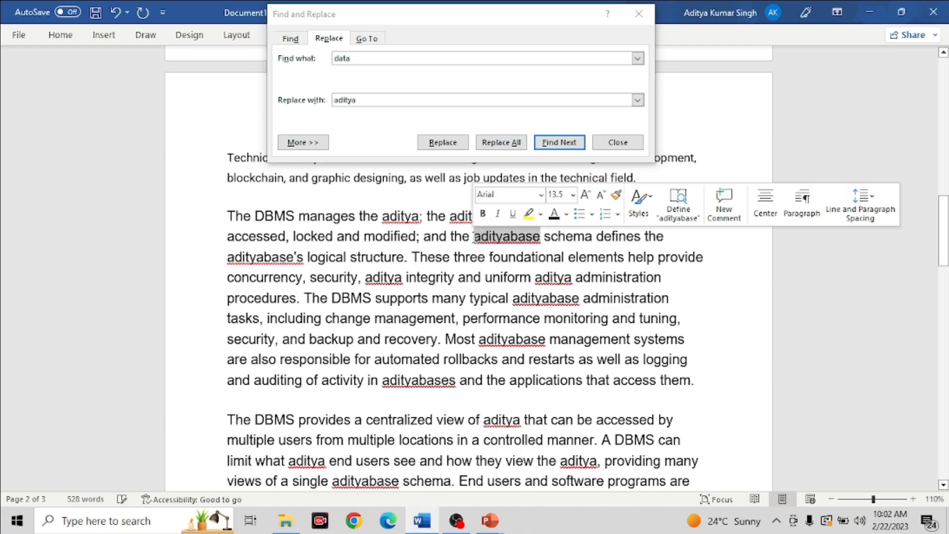
click(493, 238)
double_click(494, 238)
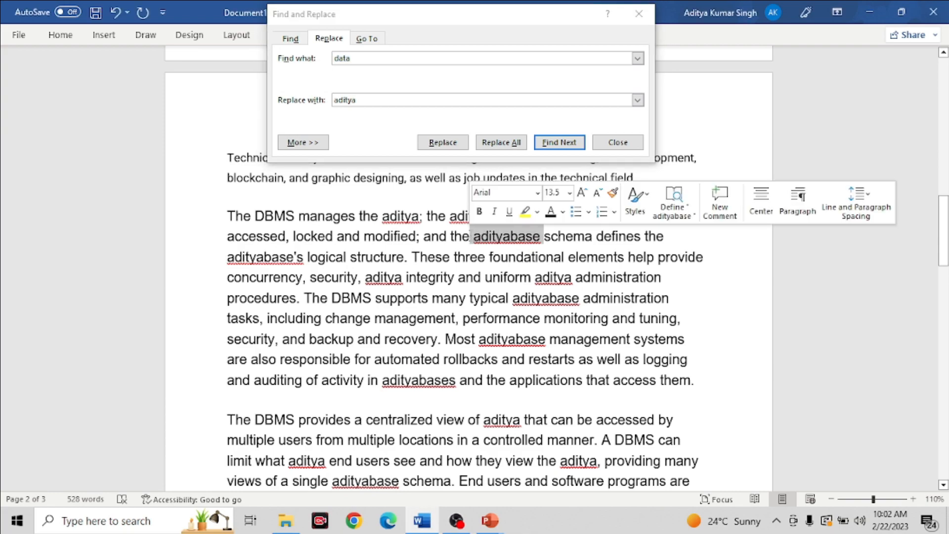
scroll(557, 237, up, 5)
scroll(471, 263, down, 10)
scroll(470, 263, up, 5)
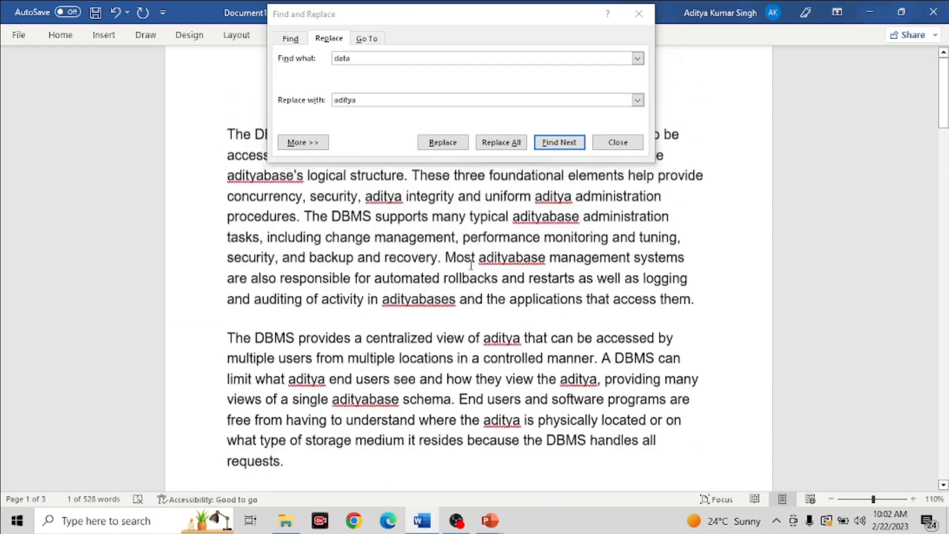
click(618, 143)
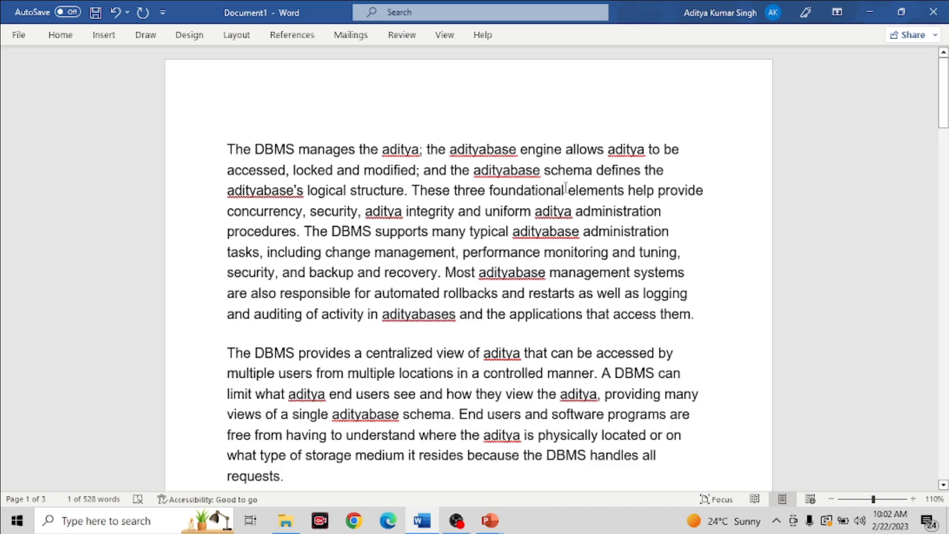
Undo the Replace All and check the document's text.
key(ctrl+z)
scroll(511, 116, down, 4)
scroll(512, 116, up, 4)
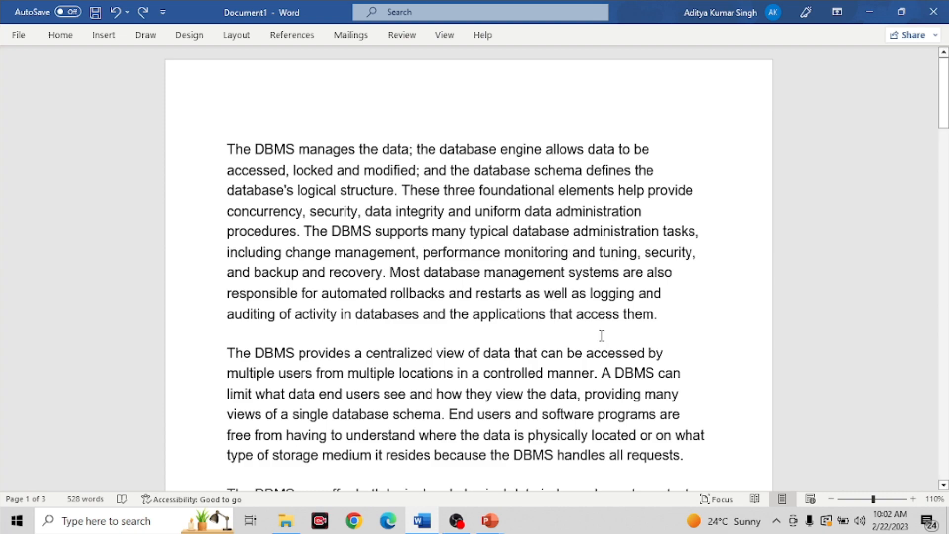
Switch to the PowerPoint slide show, advance to the next slide and reveal the Ctrl + I (Italic) line.
mouse_move(489, 521)
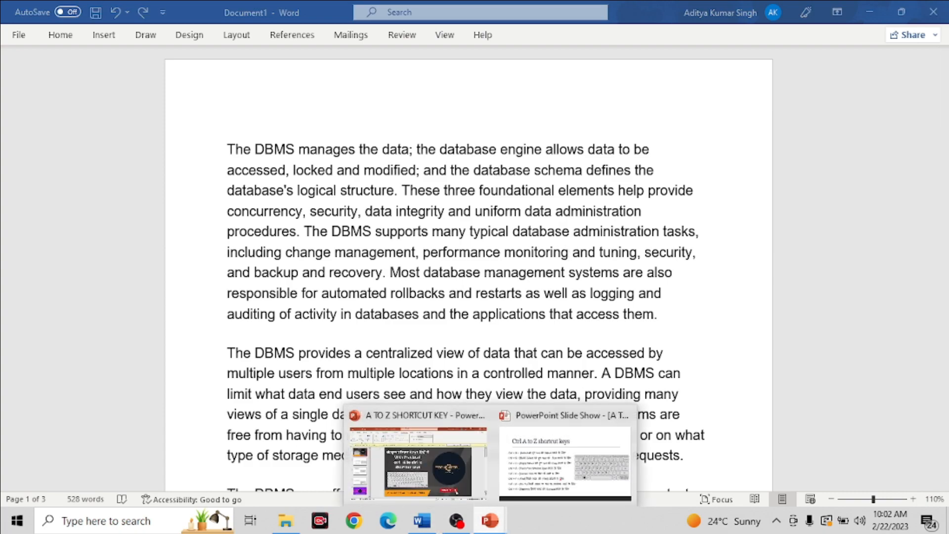
click(554, 469)
key(Right)
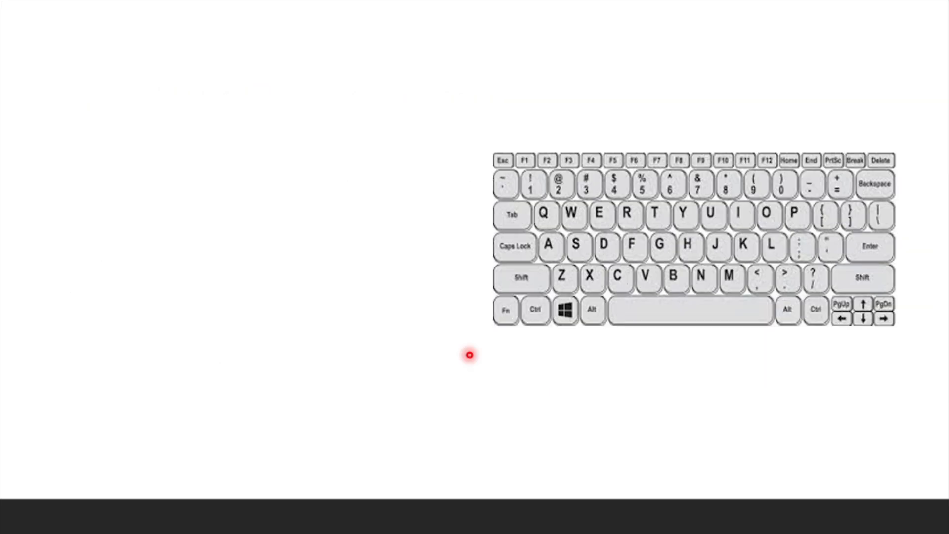
key(Right)
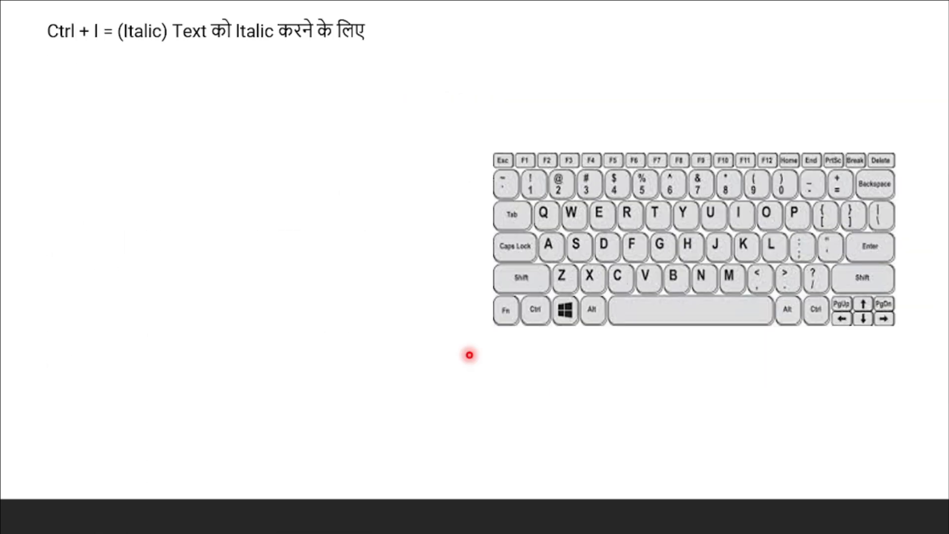
Switch to the Word document and italicize the first paragraph in two passes: its first four lines, then the remaining lines.
key(super)
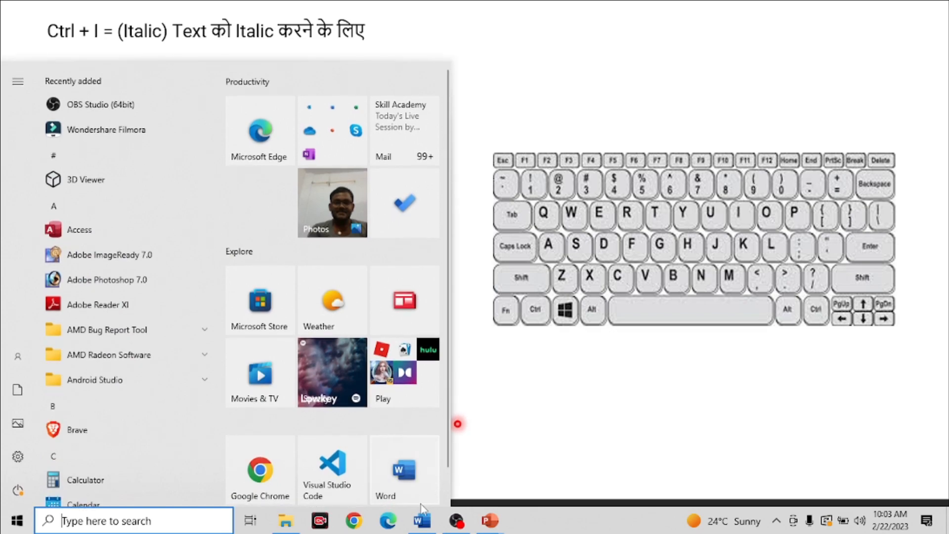
click(421, 521)
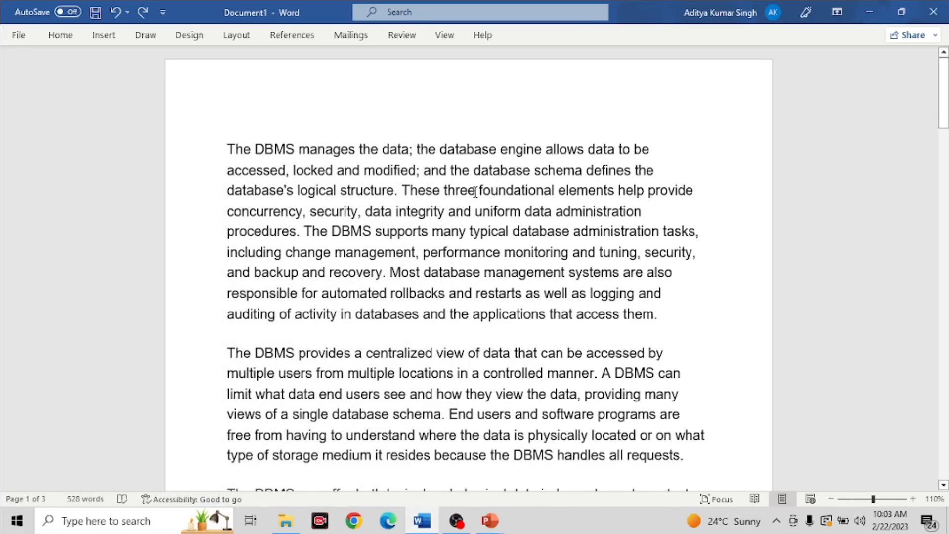
drag(228, 148, 607, 211)
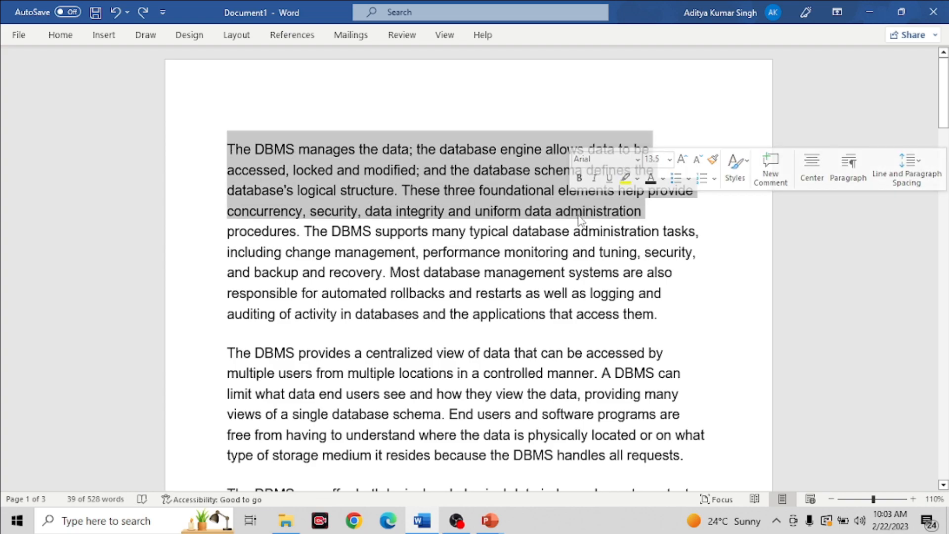
key(ctrl+i)
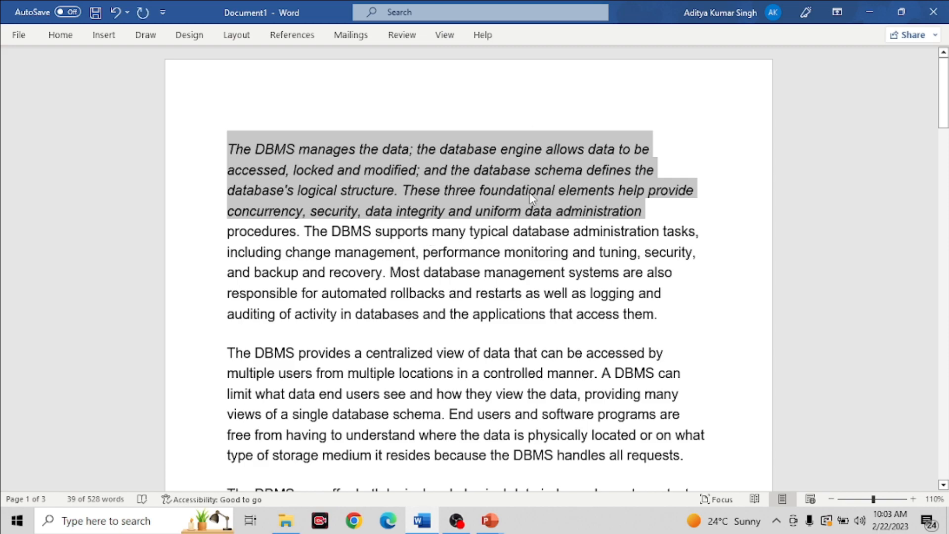
click(570, 206)
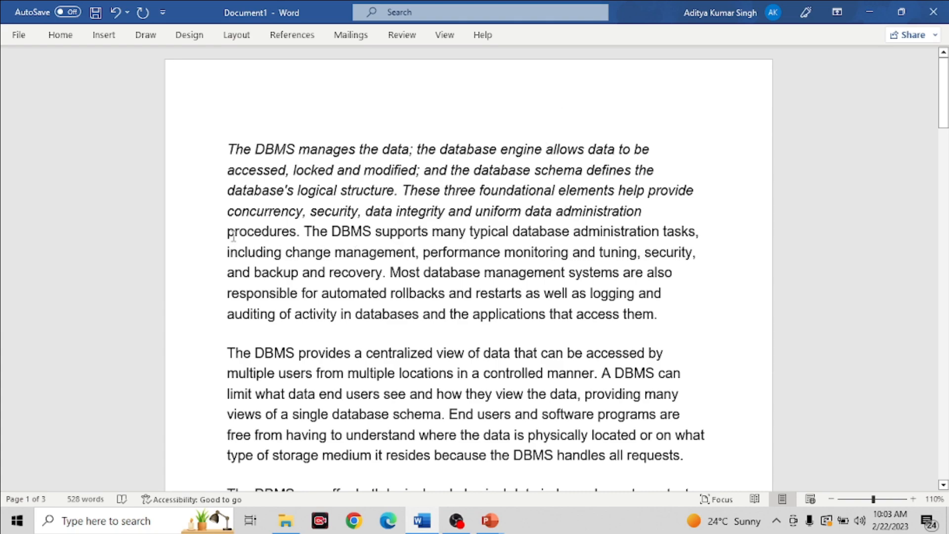
drag(228, 232, 662, 310)
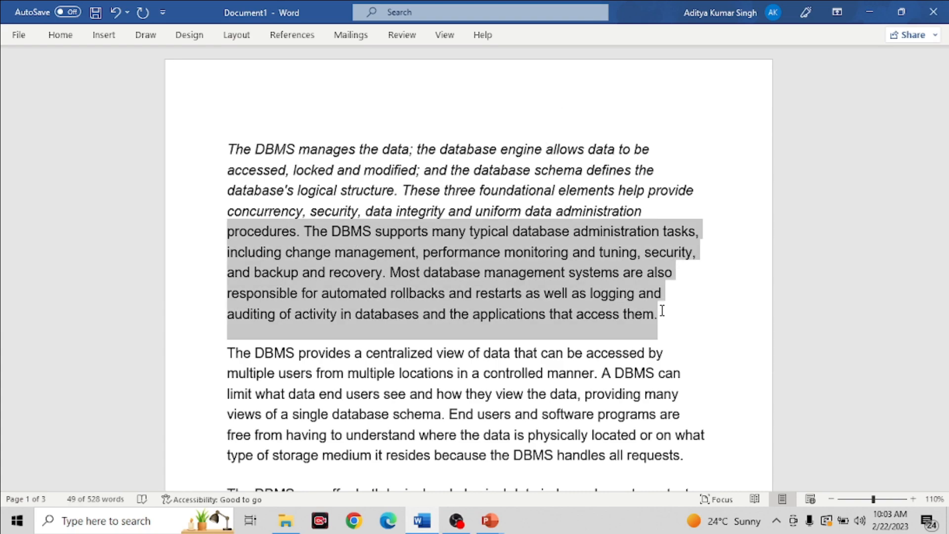
key(ctrl+i)
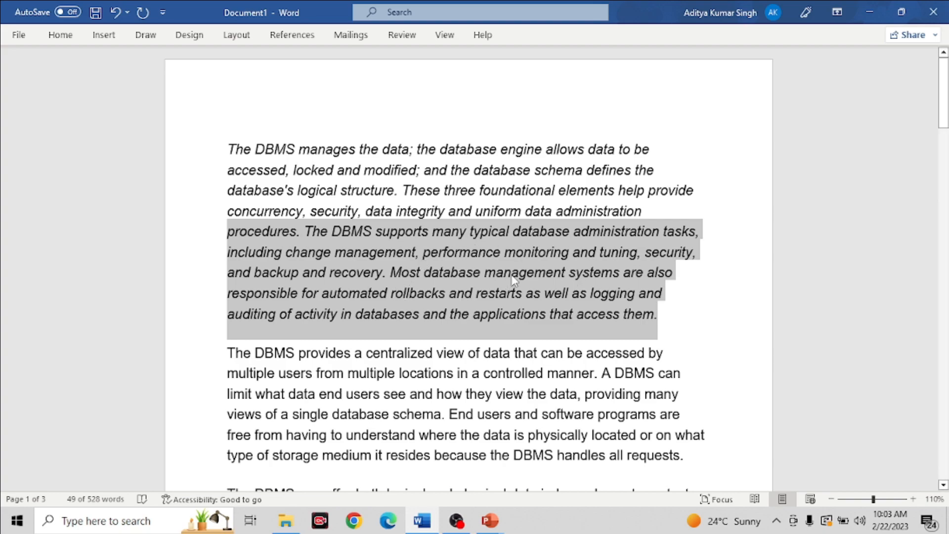
Switch to the PowerPoint slide show and reveal the Ctrl + J (Justified) line.
click(489, 521)
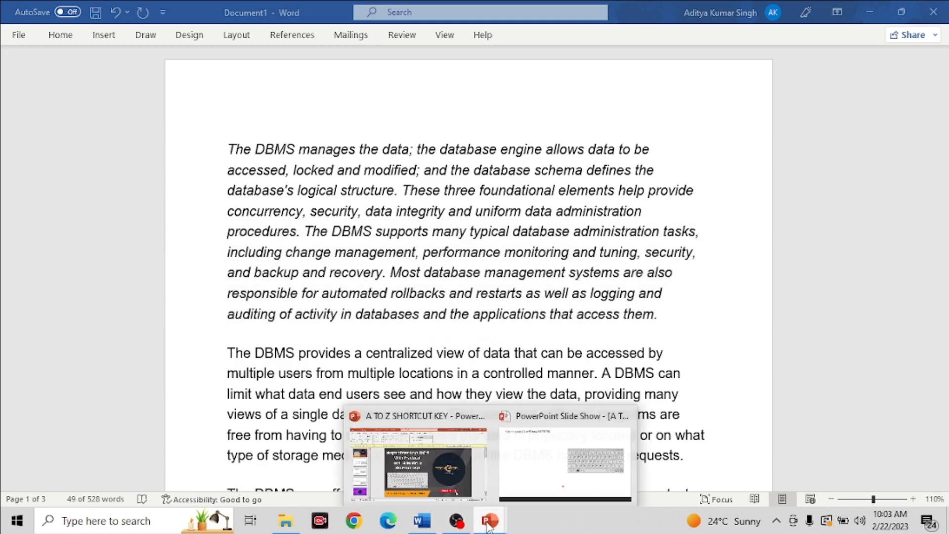
click(530, 419)
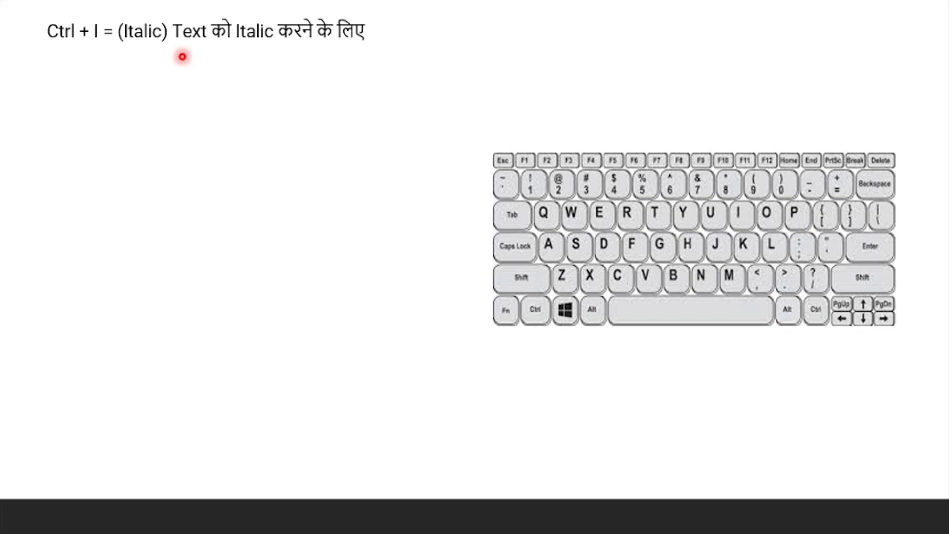
click(183, 57)
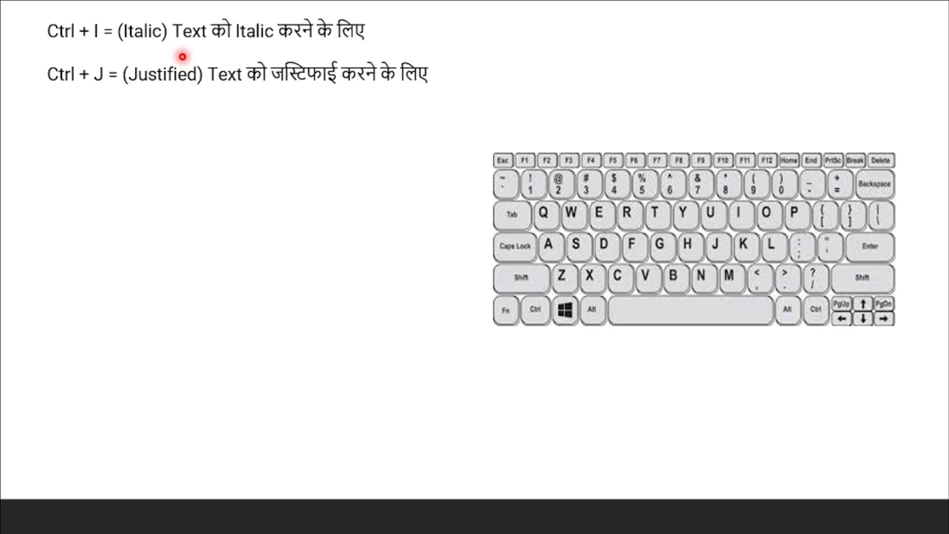
Switch to the Word document and undo the italic formatting on the first paragraph.
key(super)
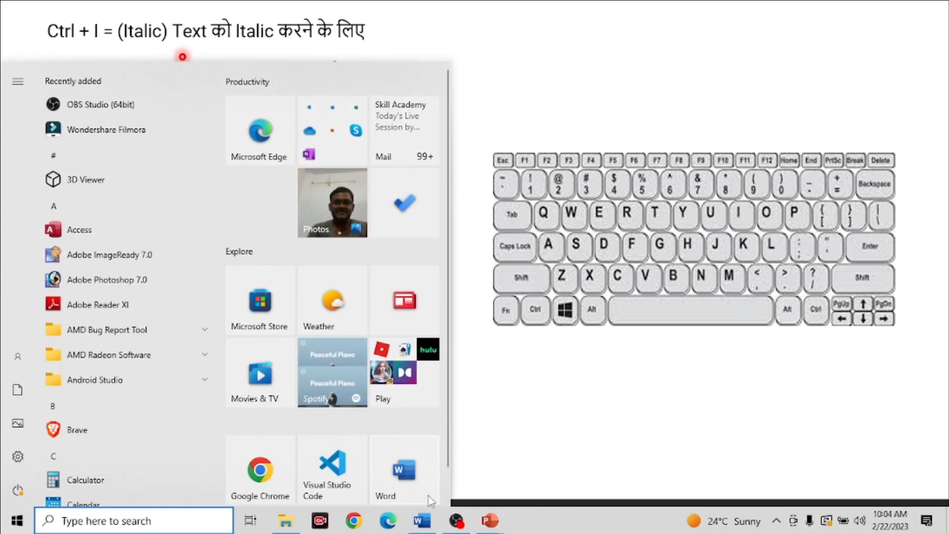
click(422, 520)
click(532, 341)
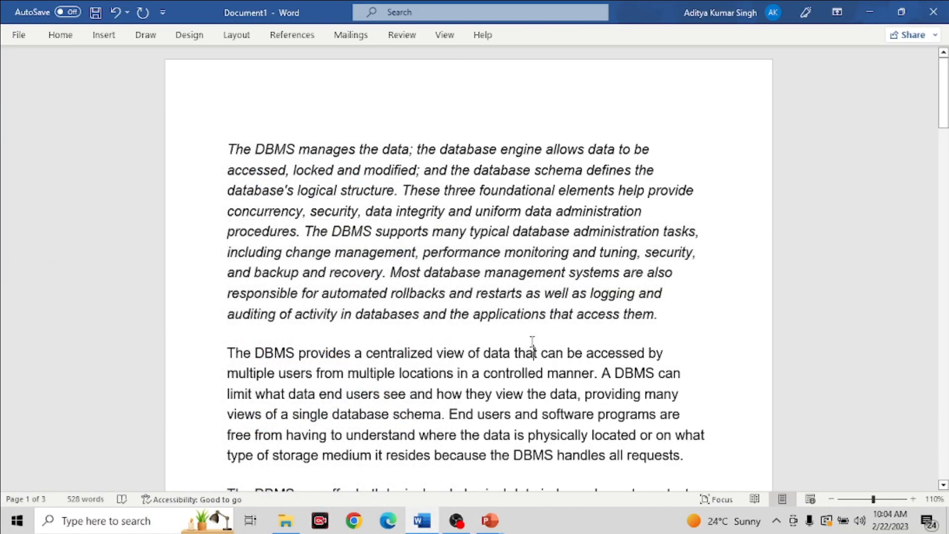
key(ctrl+z)
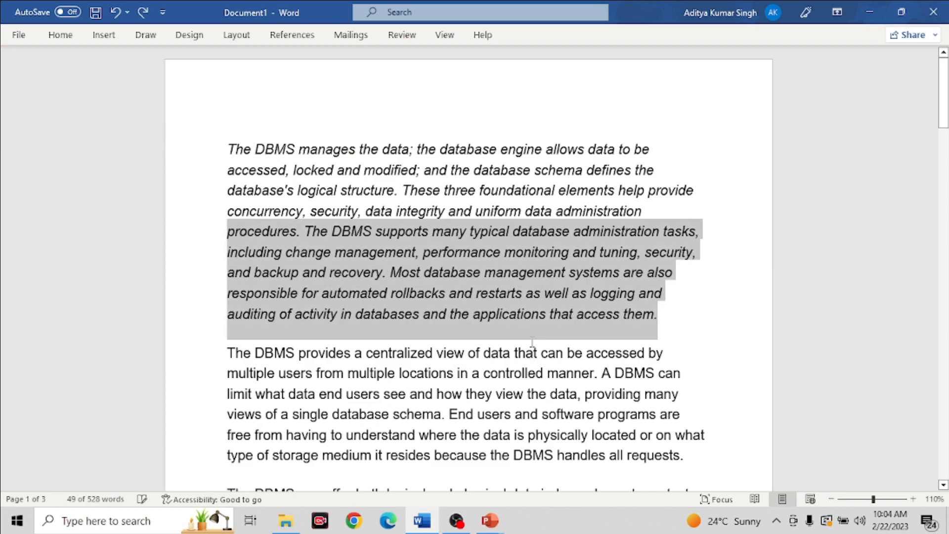
key(ctrl+i)
key(ctrl+z)
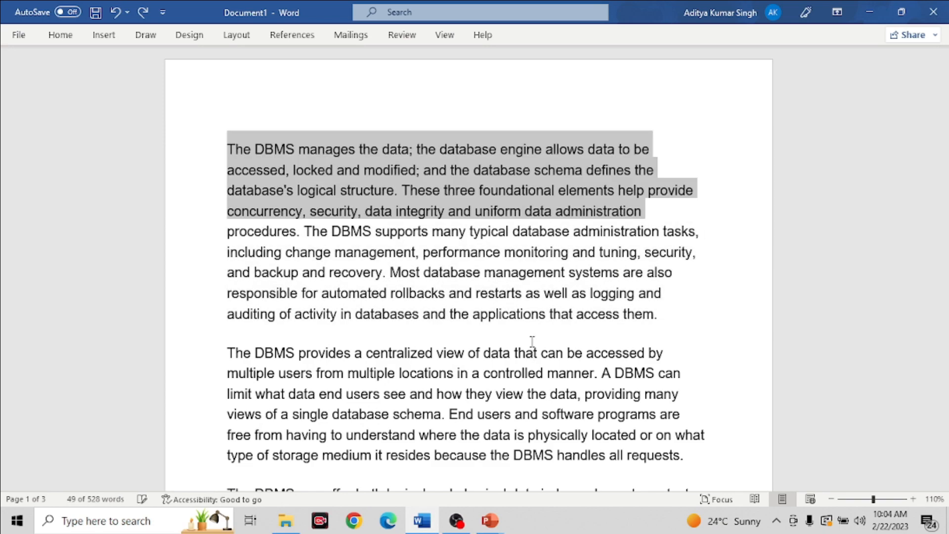
Justify the first paragraph, then align it left again.
click(693, 328)
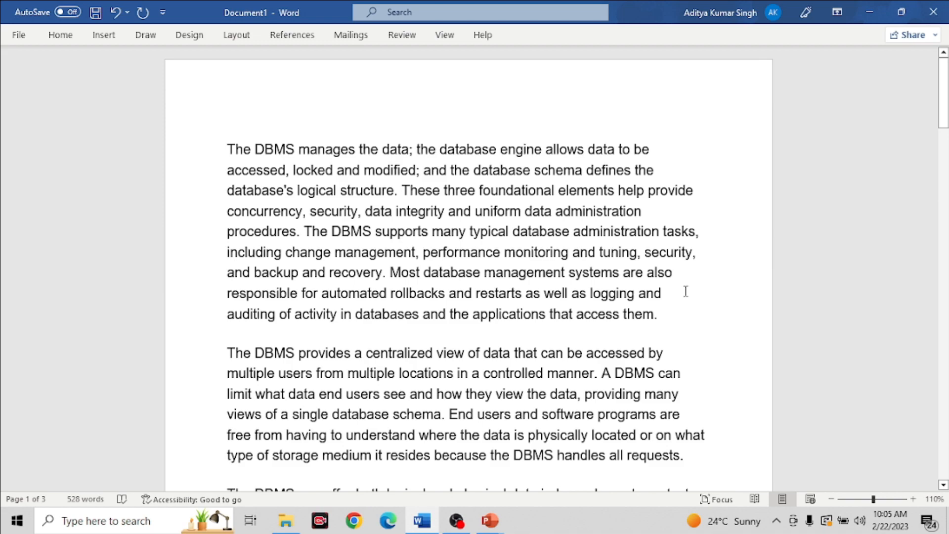
key(ctrl+j)
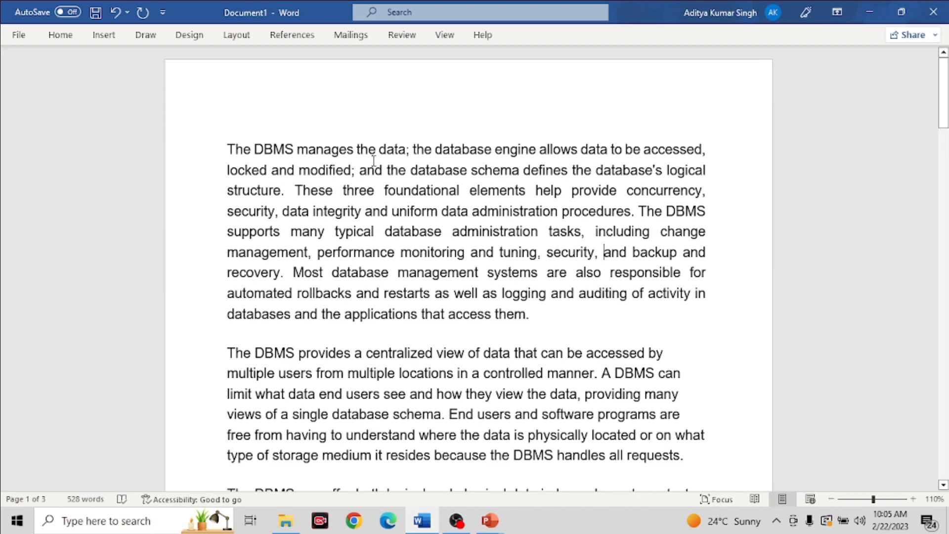
key(ctrl+l)
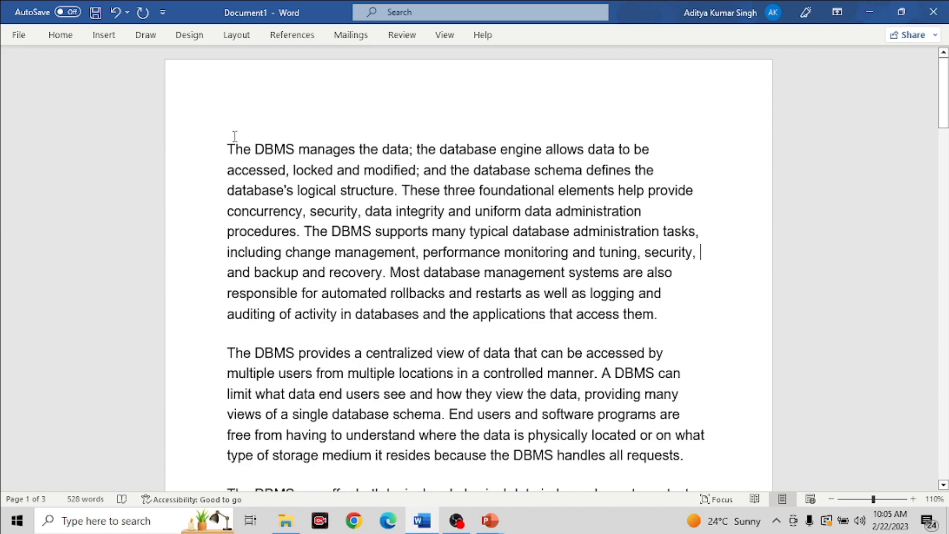
Justify the first paragraph, then undo the justification.
drag(226, 143, 644, 158)
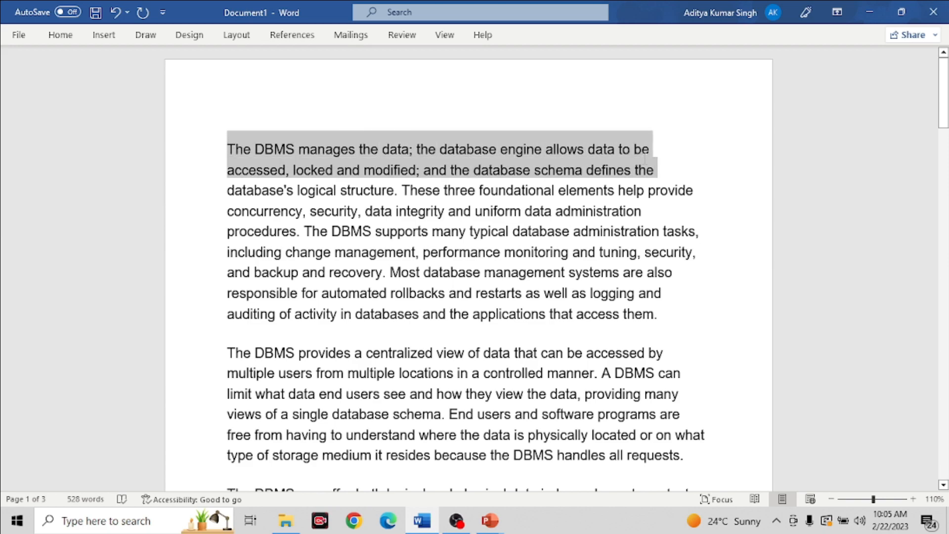
click(695, 190)
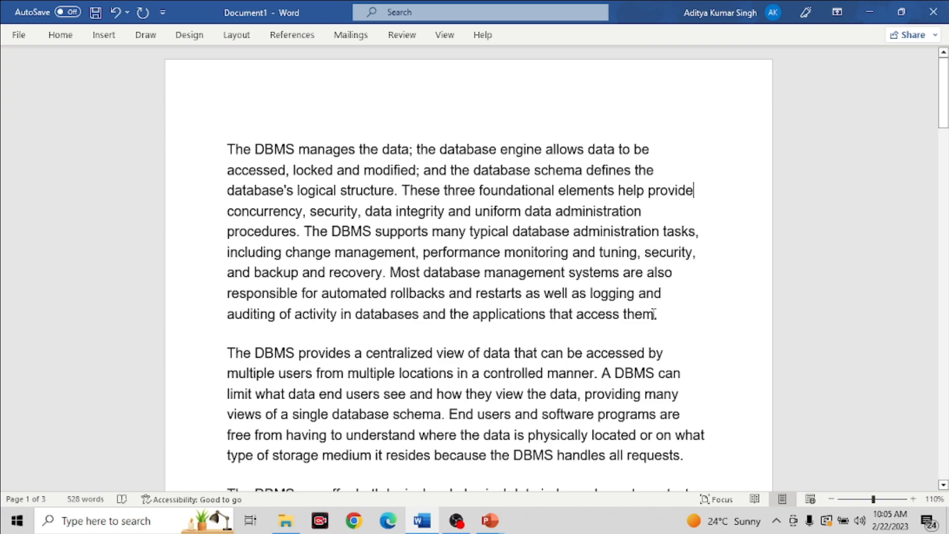
key(ctrl+j)
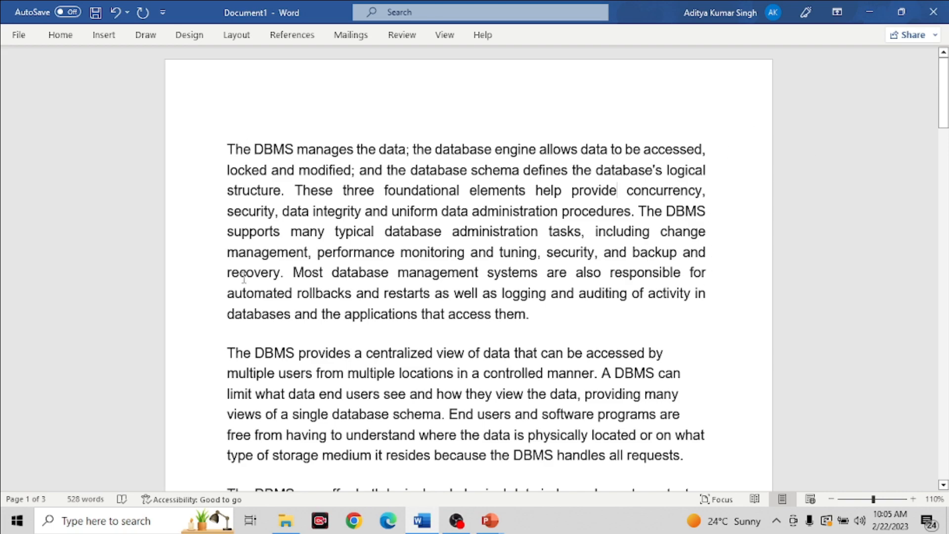
scroll(361, 291, down, 3)
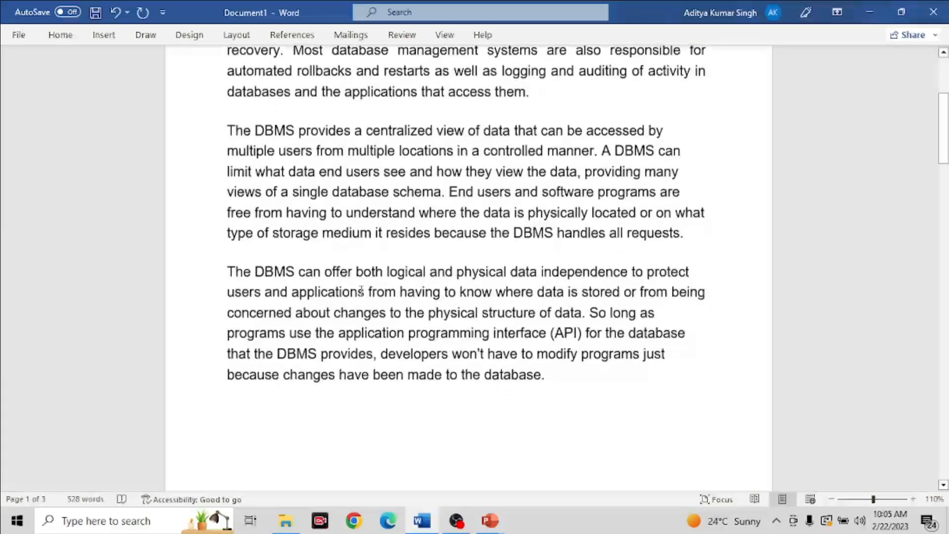
scroll(361, 291, up, 2)
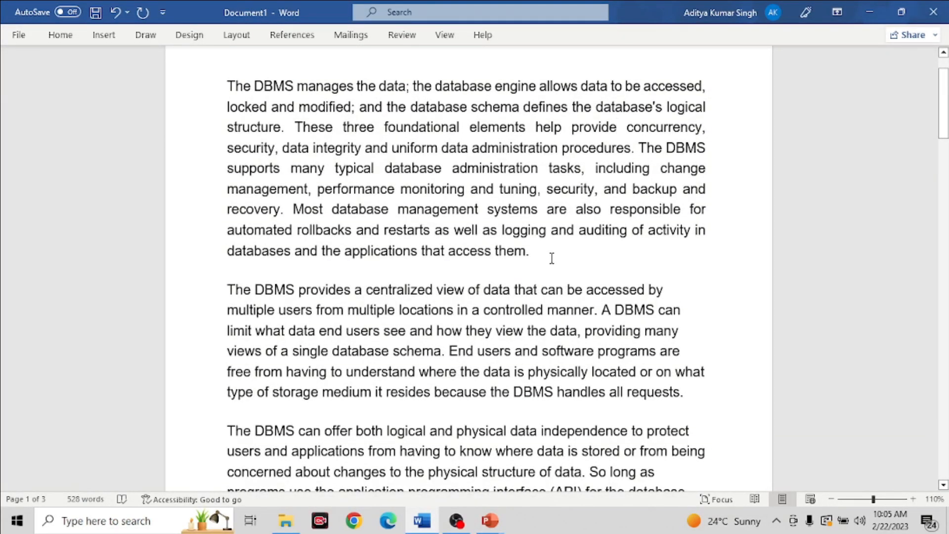
key(ctrl+z)
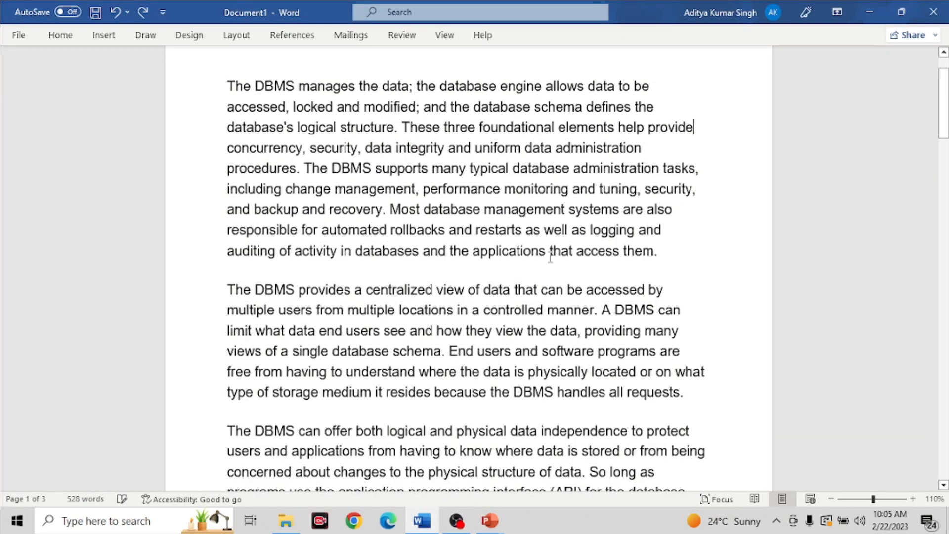
Justify all the text in the document and look through the paragraphs on its pages.
key(ctrl+a)
scroll(549, 257, down, 8)
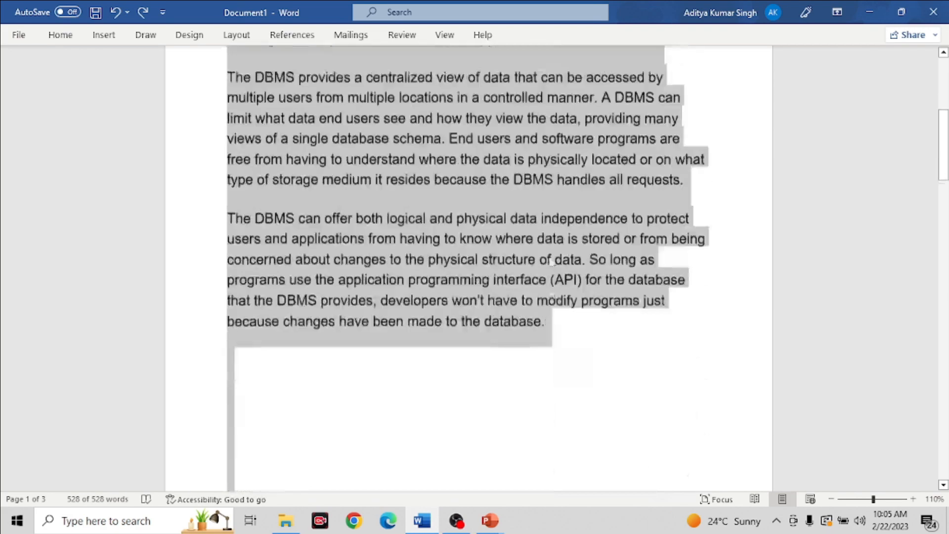
scroll(549, 257, up, 4)
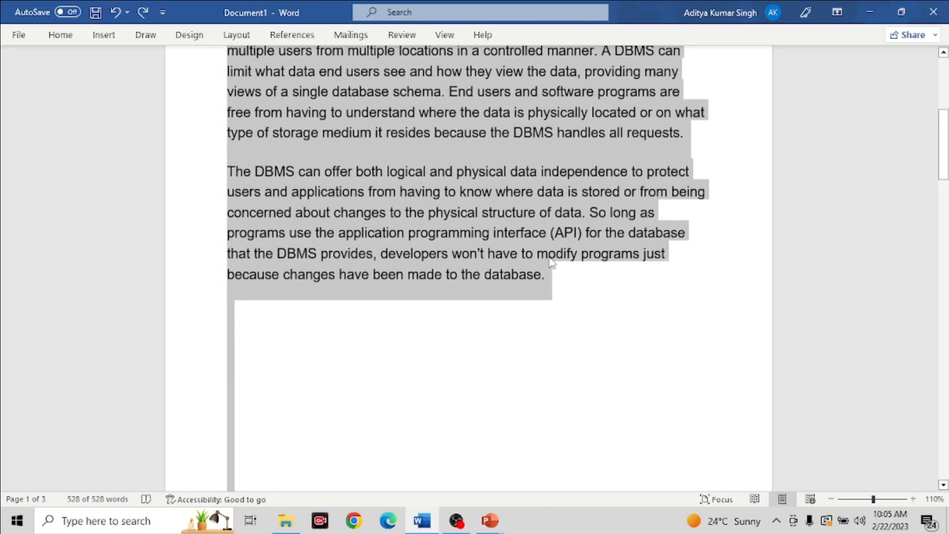
key(ctrl+j)
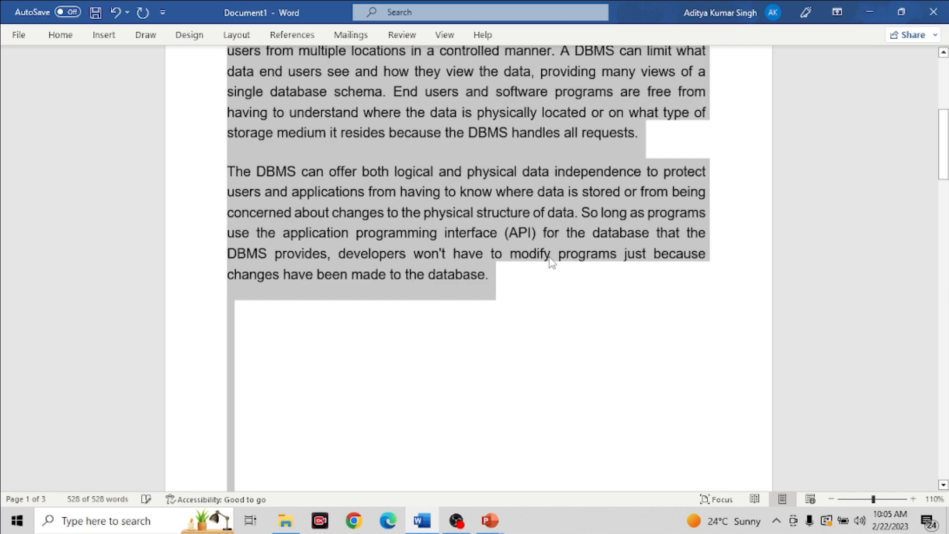
scroll(552, 262, up, 5)
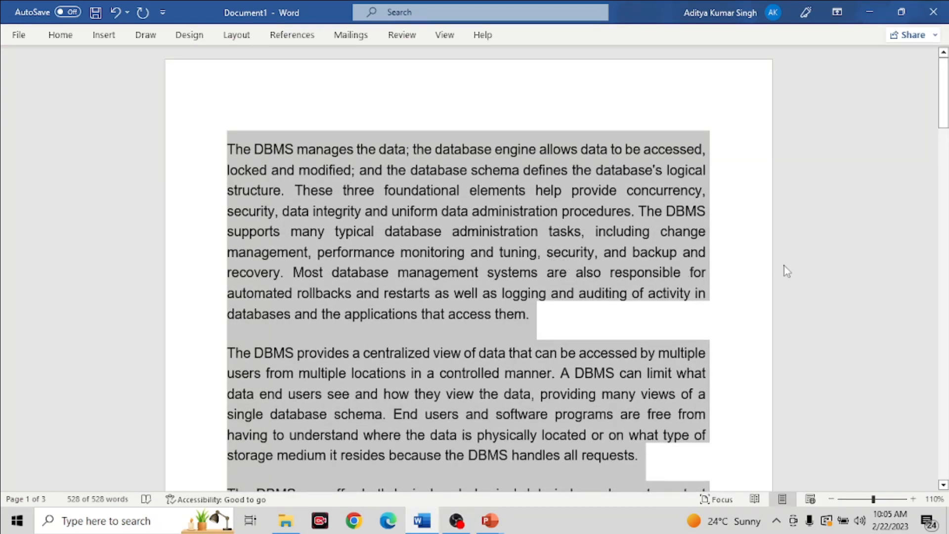
click(746, 214)
scroll(747, 215, down, 3)
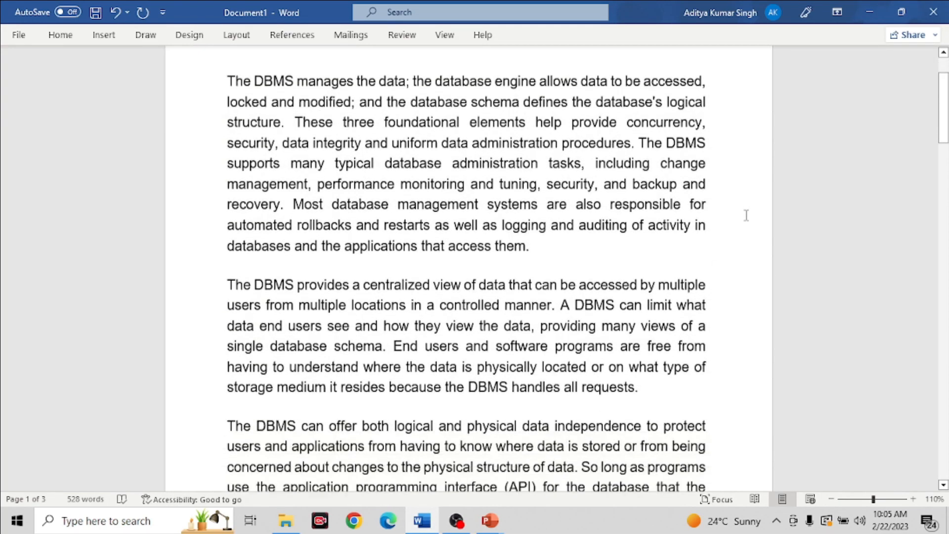
scroll(747, 216, down, 10)
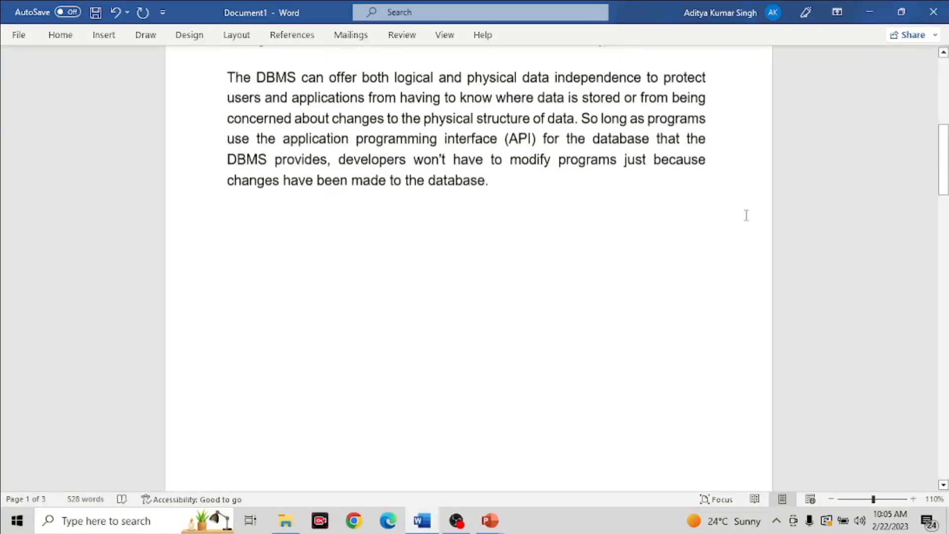
scroll(746, 215, down, 10)
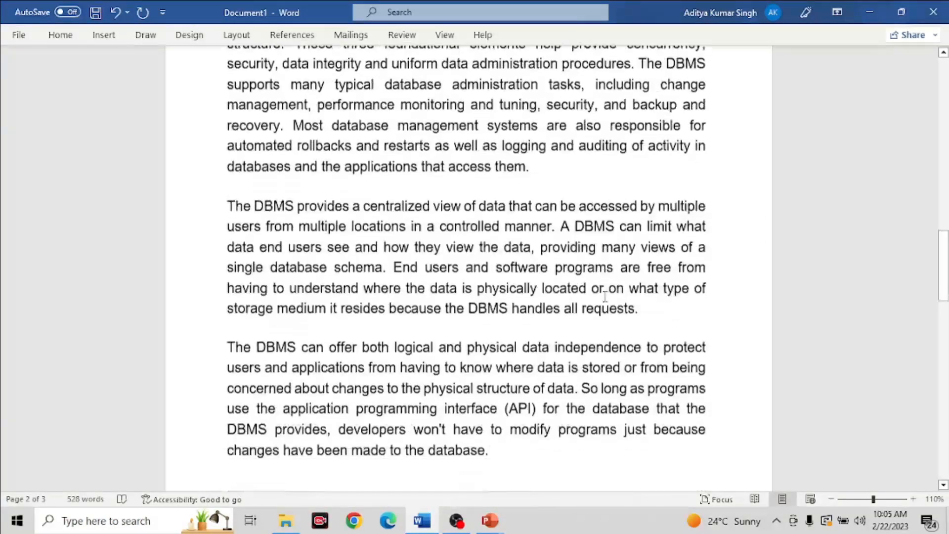
scroll(604, 297, down, 1)
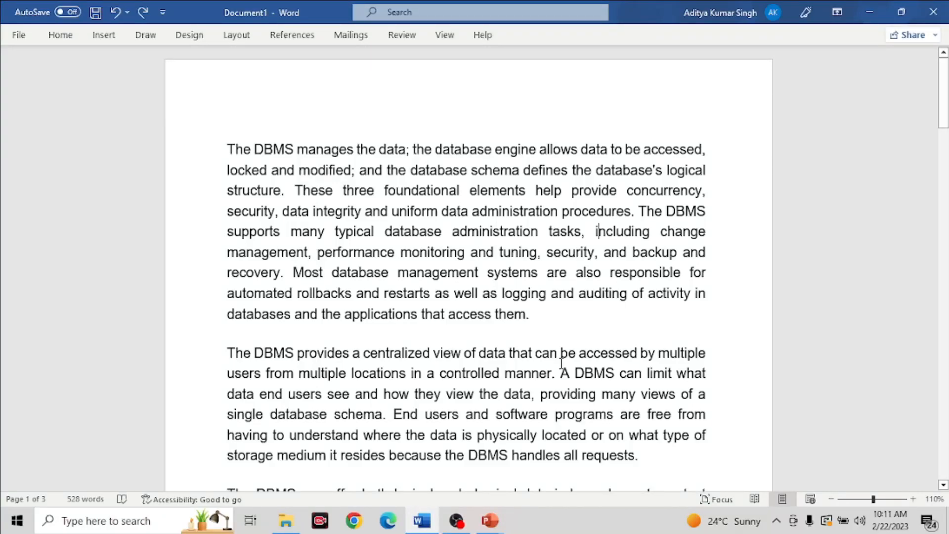
Align all the text in the document to the left and clear the selection.
key(ctrl+a)
key(ctrl+l)
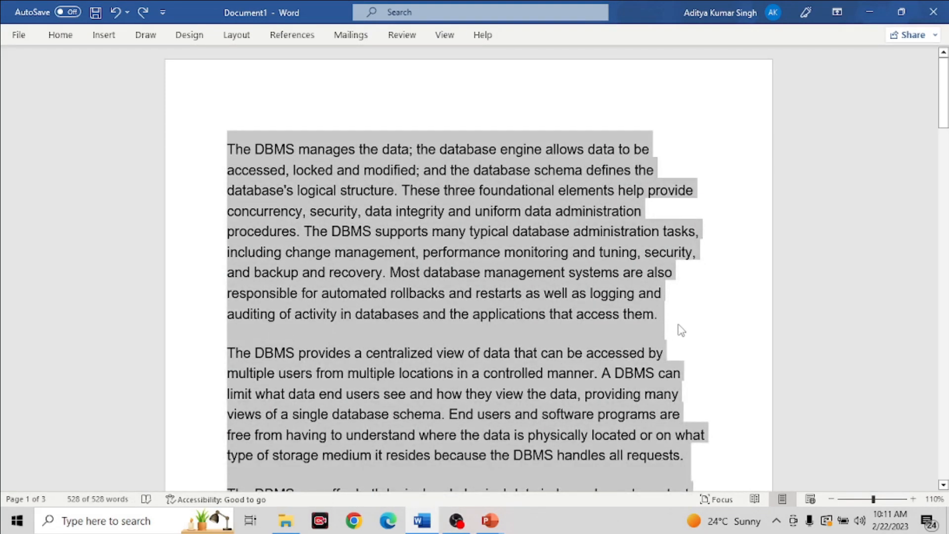
click(680, 328)
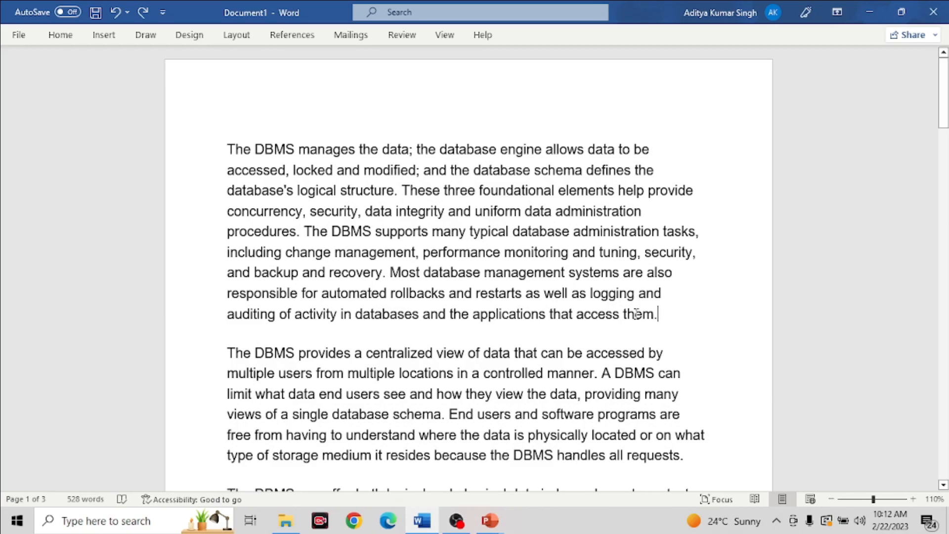
Switch to the PowerPoint slide show and reveal the Ctrl + K (Hyperlink) line.
click(490, 520)
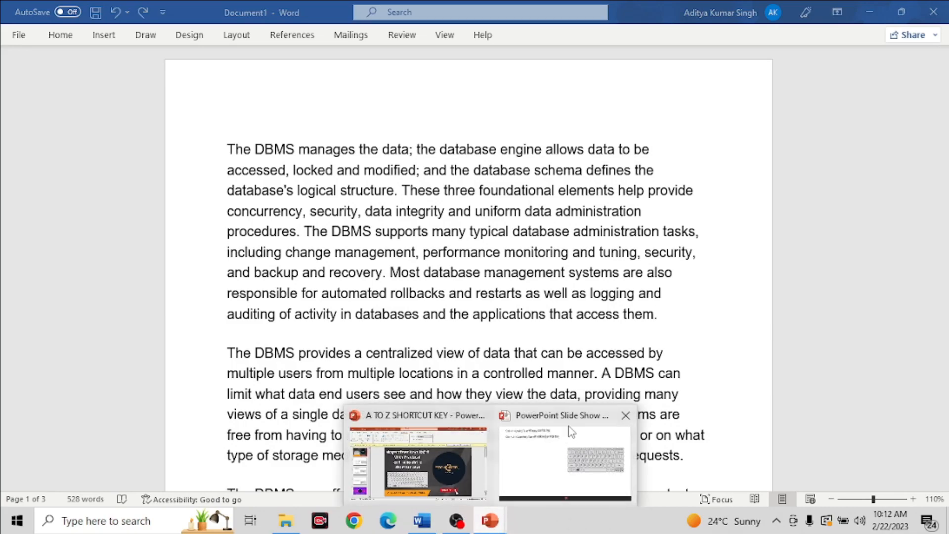
click(572, 432)
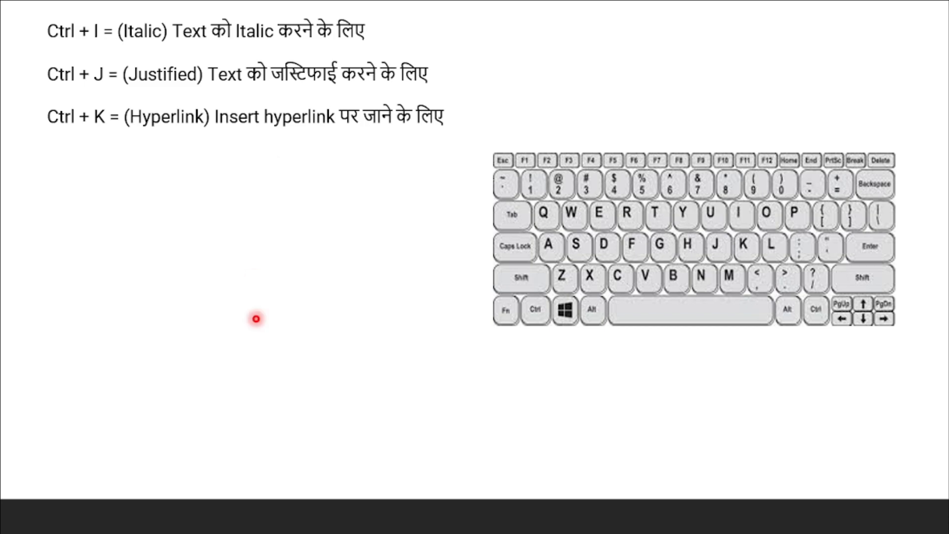
Switch to the Word document and hyperlink the word DBMS in the first paragraph's fifth line to the folder C:\c++ tutorial.
key(super)
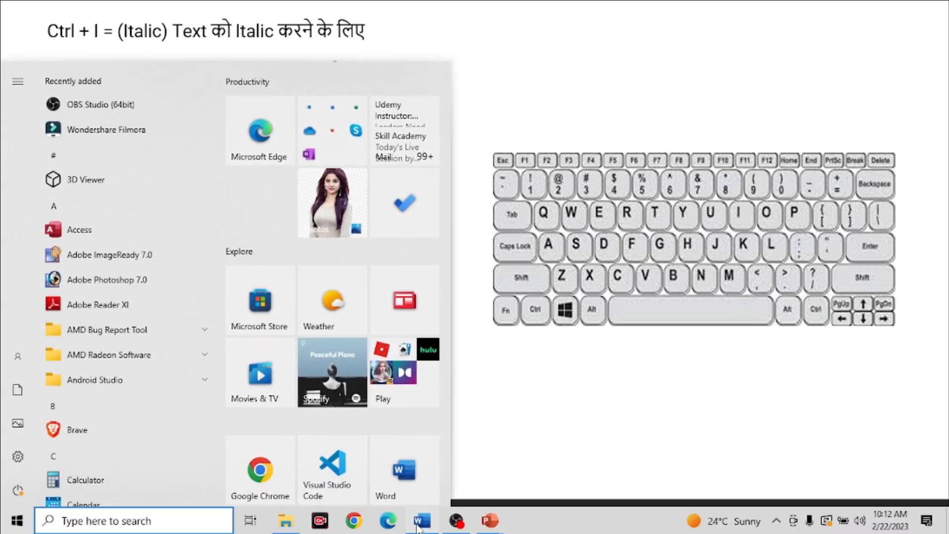
click(420, 523)
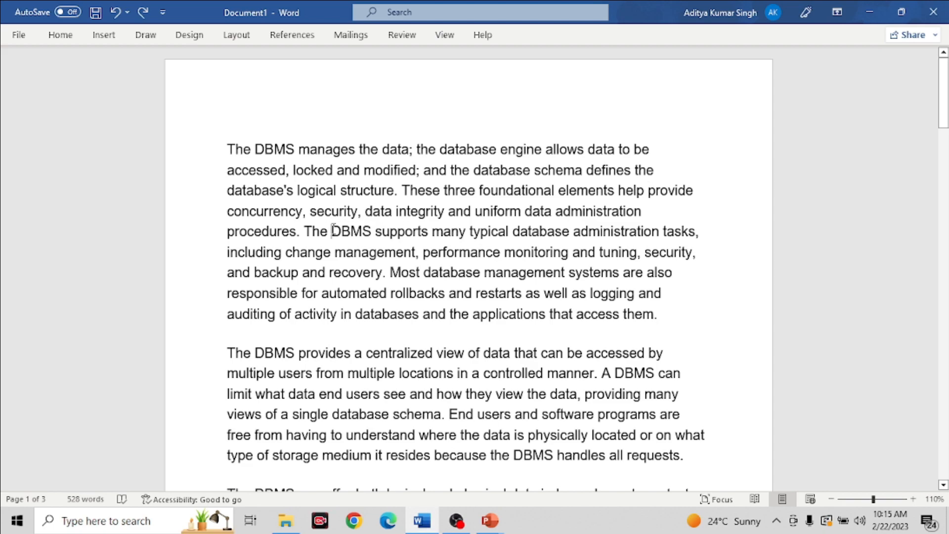
drag(333, 228, 370, 236)
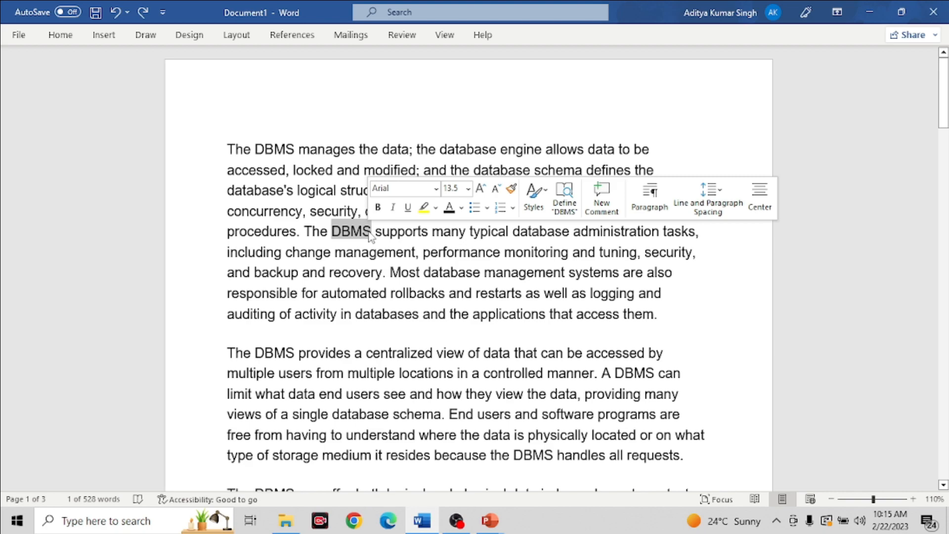
key(ctrl+k)
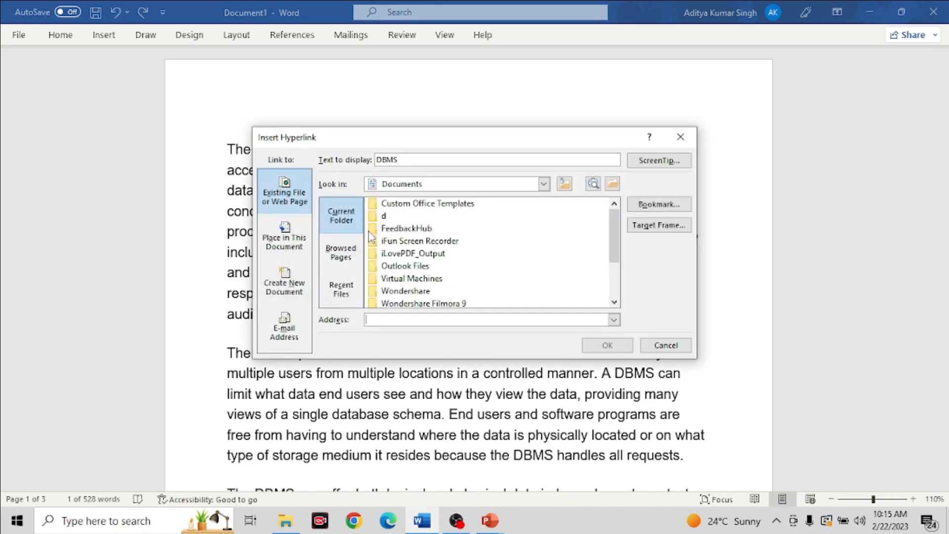
scroll(414, 252, down, 1)
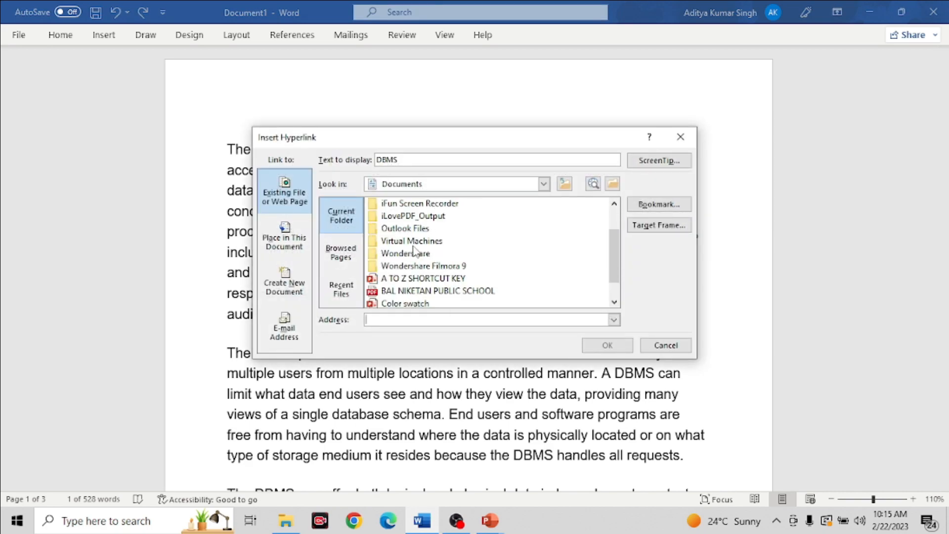
click(544, 185)
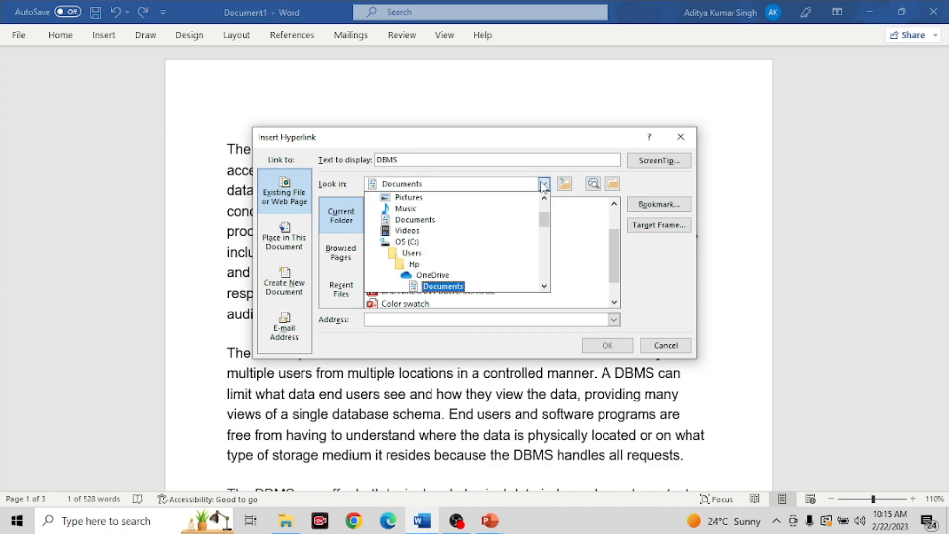
click(413, 244)
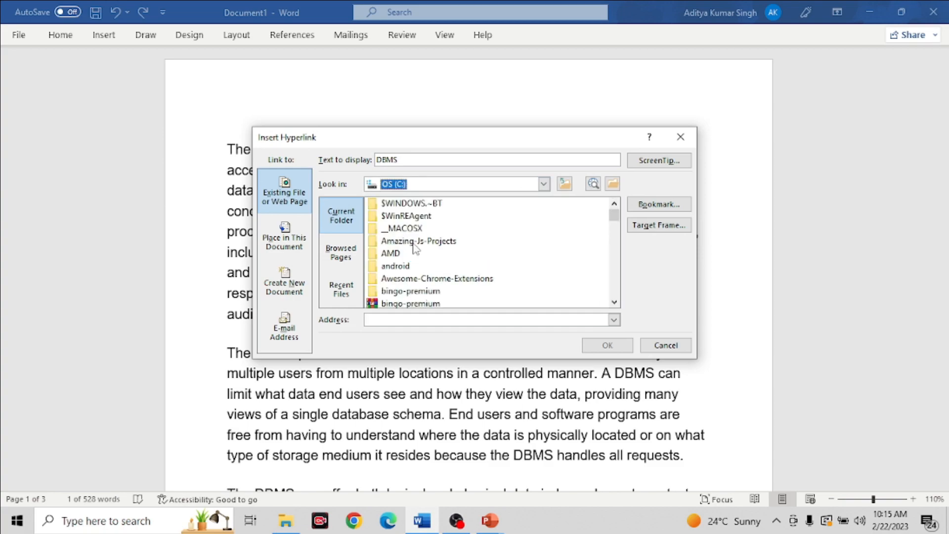
scroll(414, 248, down, 1)
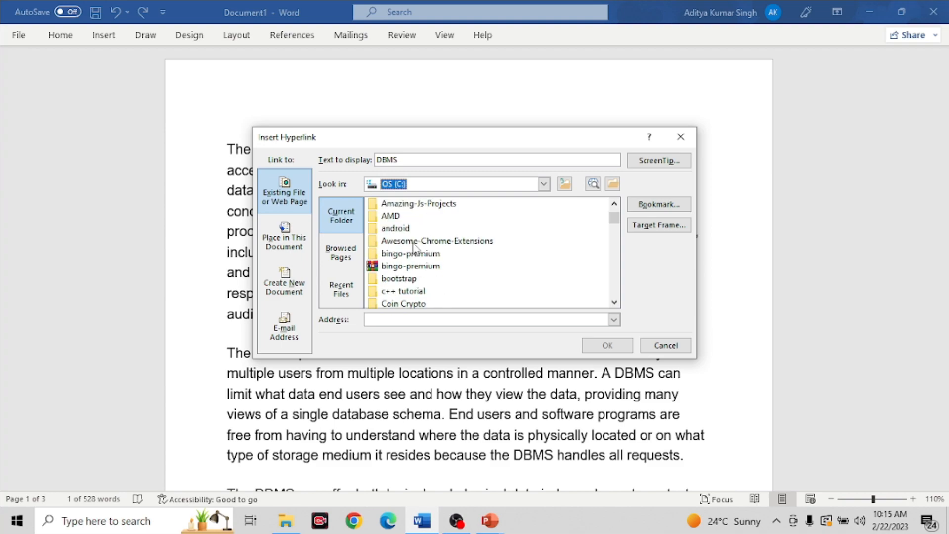
click(397, 293)
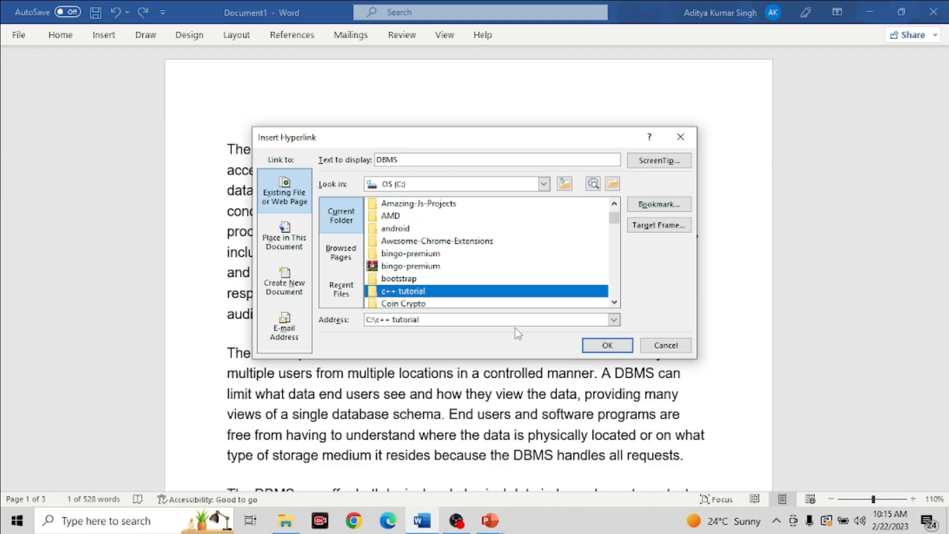
click(594, 345)
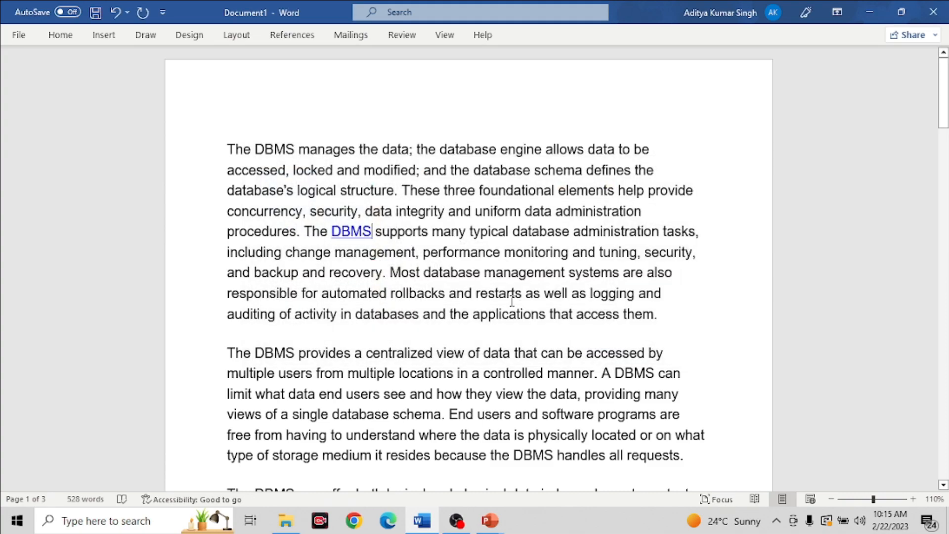
Follow the DBMS hyperlink despite the security notice, look through the c++ tutorial folder's files, and close the folder window.
mouse_move(349, 232)
ctrl+click(352, 232)
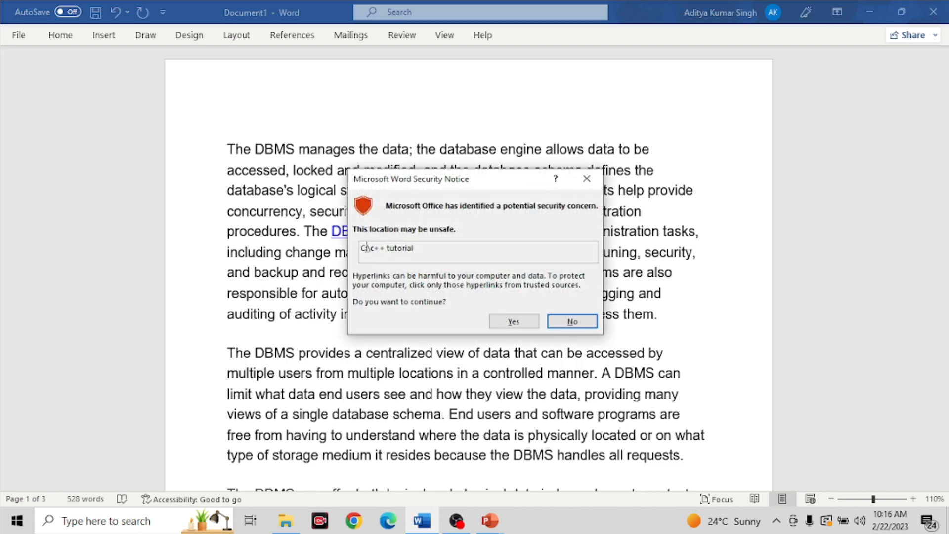
click(510, 321)
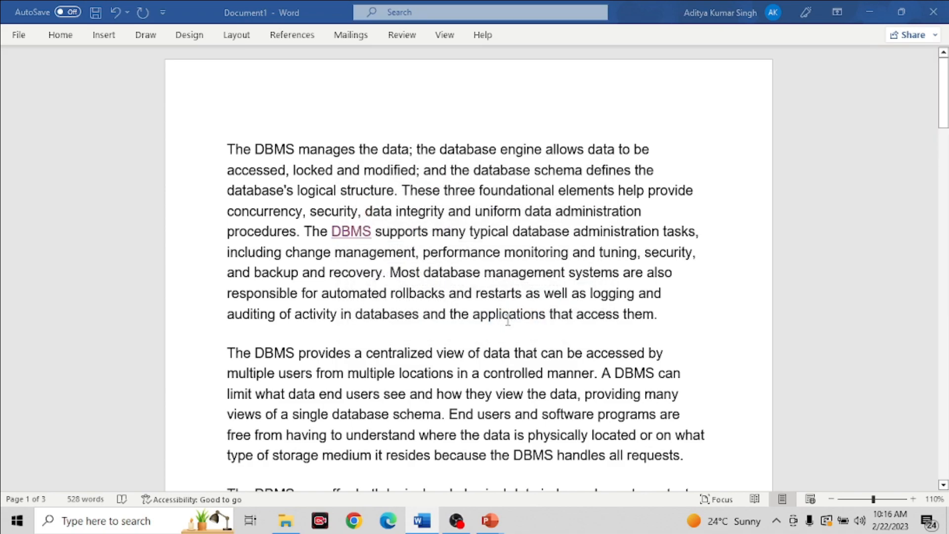
scroll(613, 265, down, 6)
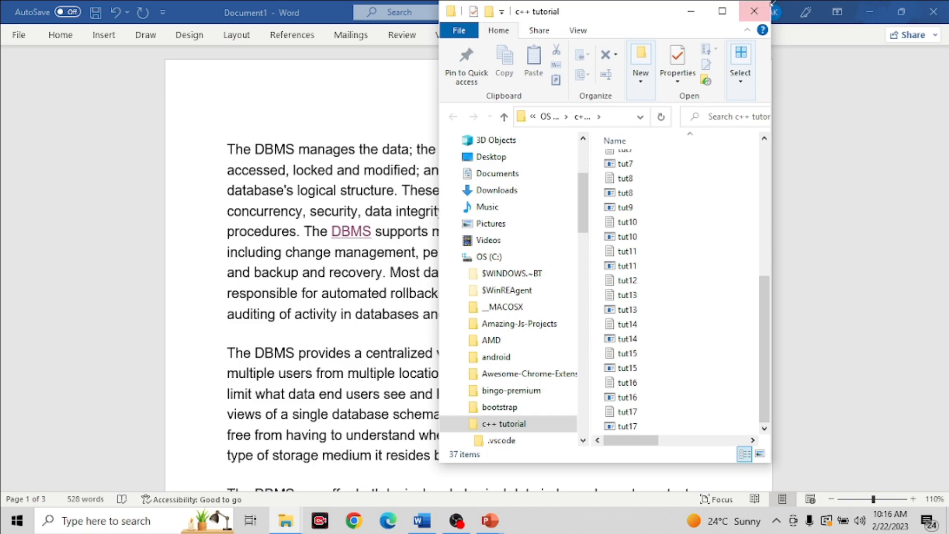
click(760, 17)
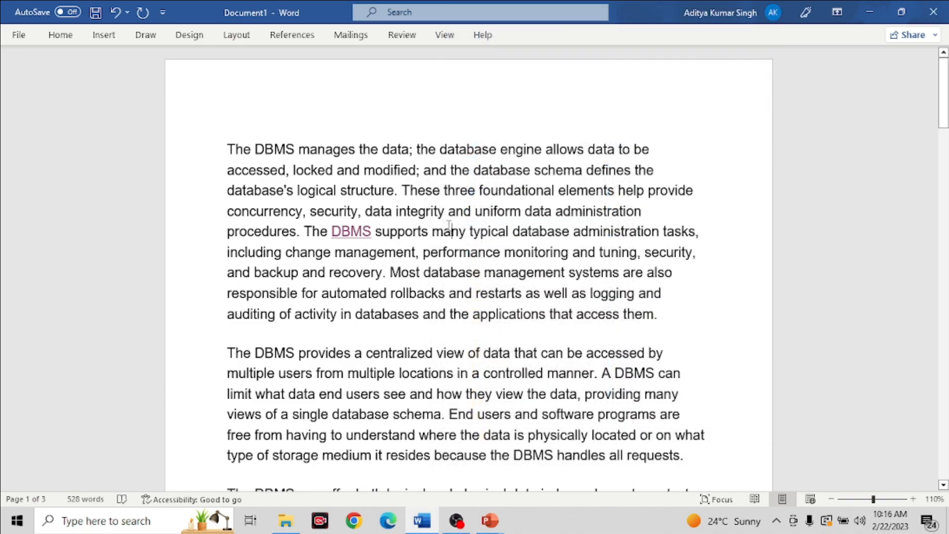
Remove the hyperlink from the word DBMS in the first paragraph and clear the selection.
double_click(372, 242)
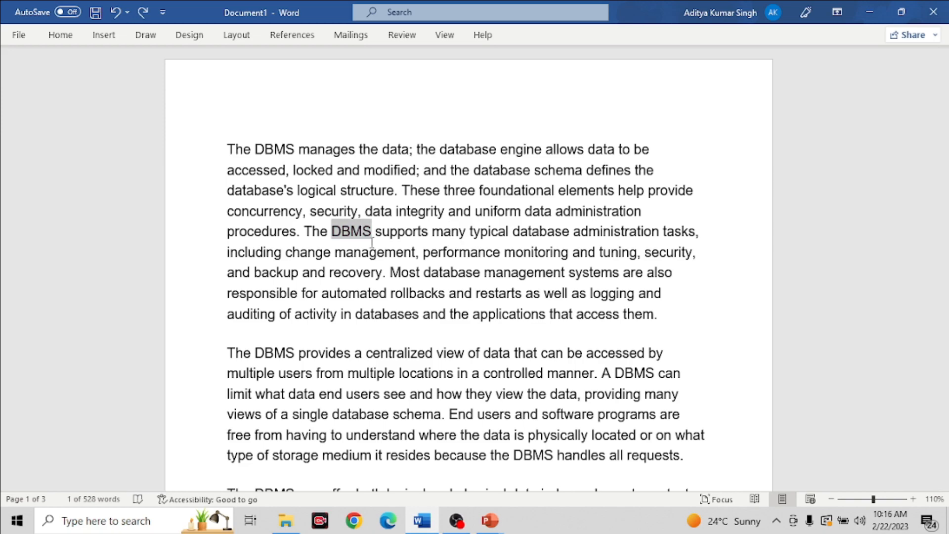
click(372, 242)
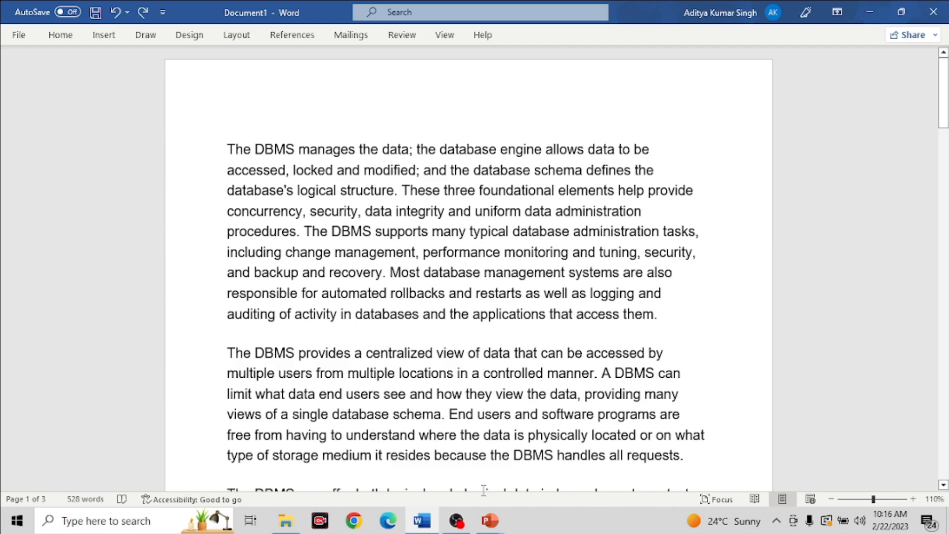
Switch to the PowerPoint slide show and reveal the Ctrl + L (Left align) line.
click(482, 518)
click(506, 442)
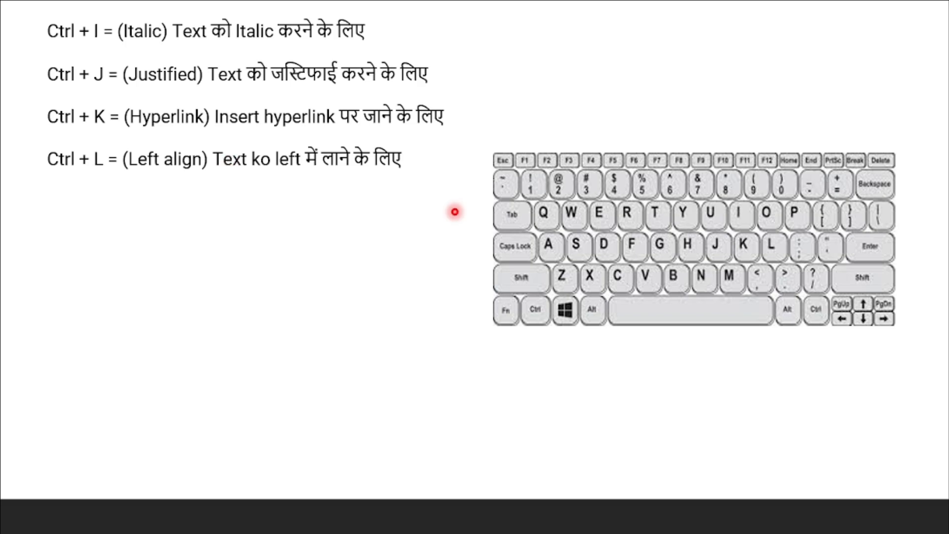
Switch to the Word document, center the first paragraph, and left-align it.
key(super)
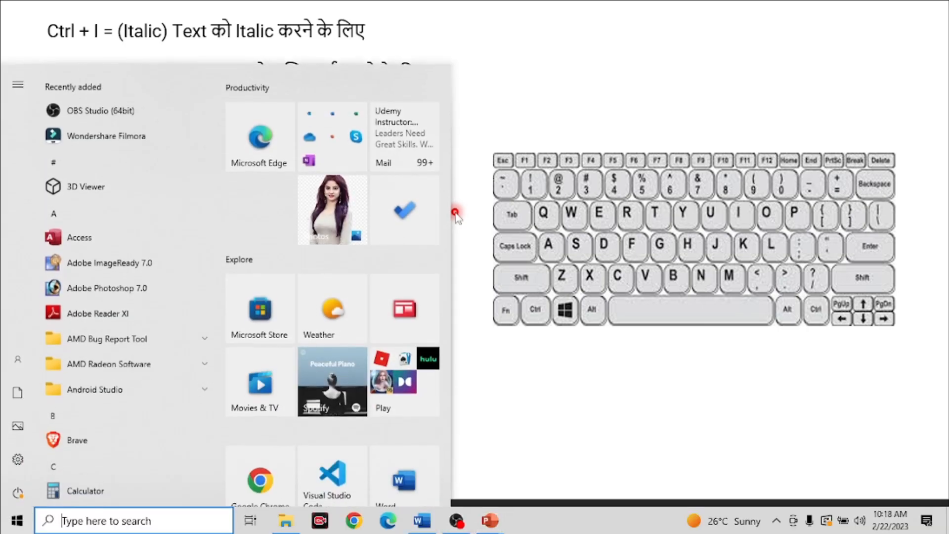
click(422, 522)
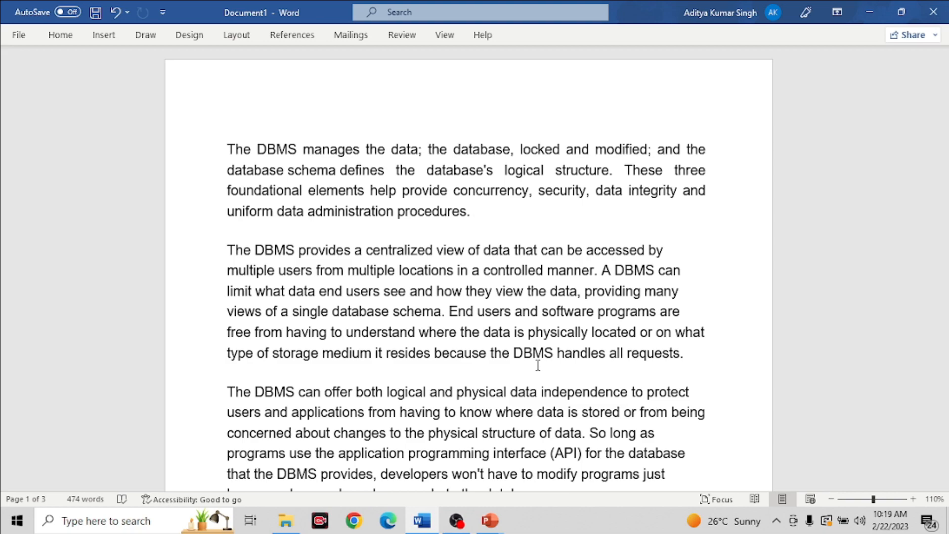
key(ctrl+e)
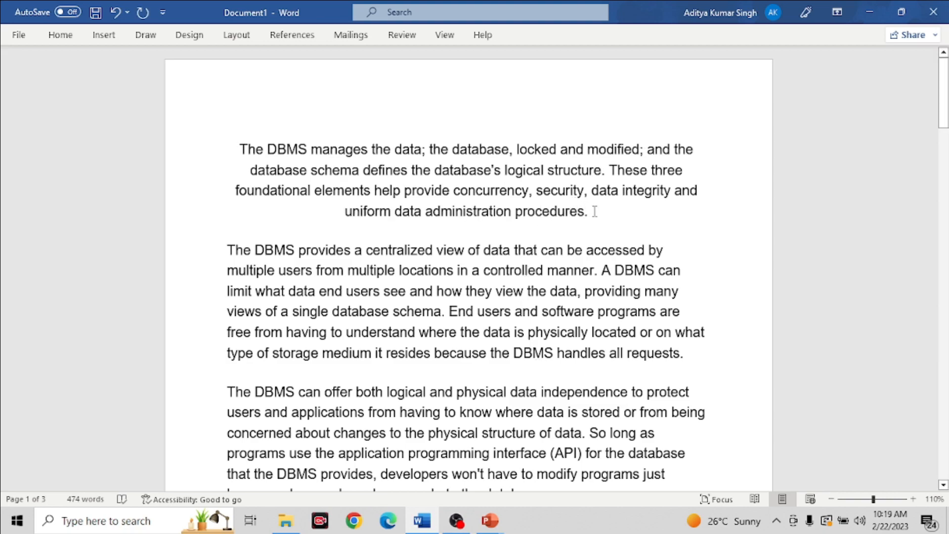
drag(595, 211, 242, 148)
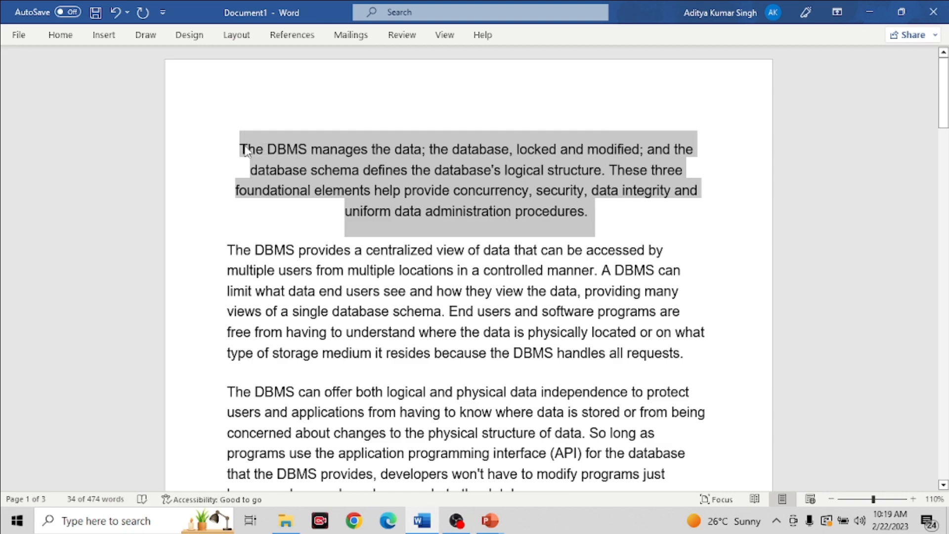
key(ctrl+l)
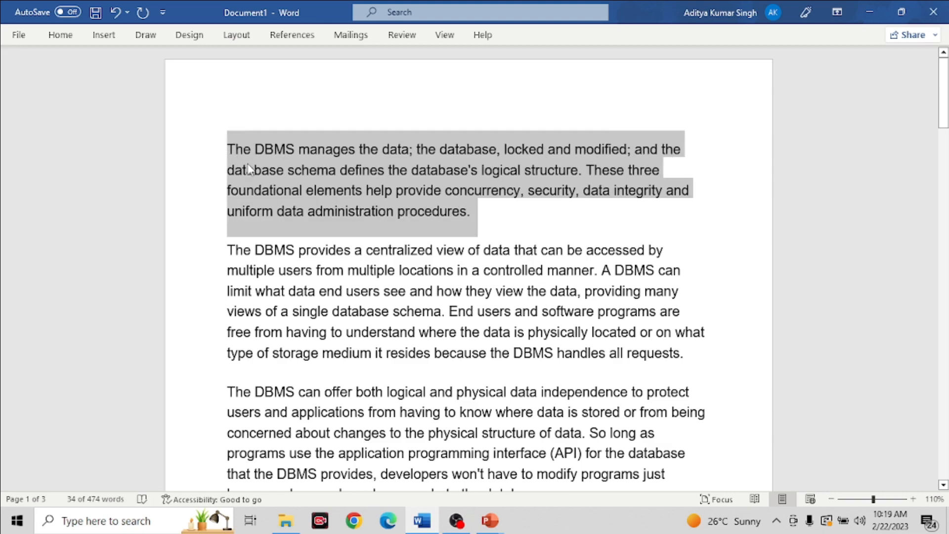
Repeat the alignment demonstration on the first paragraph by centering it again and returning it to left alignment.
click(208, 134)
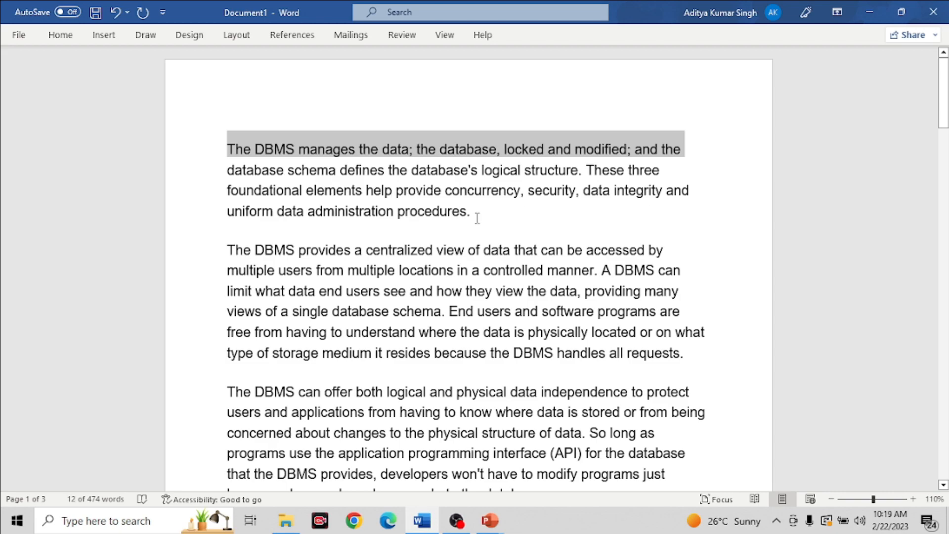
drag(477, 214, 229, 149)
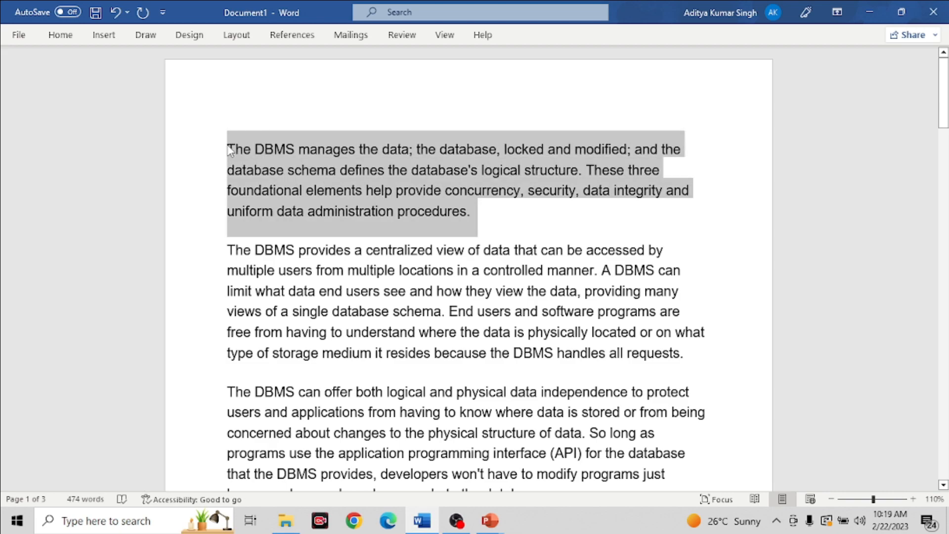
key(ctrl+e)
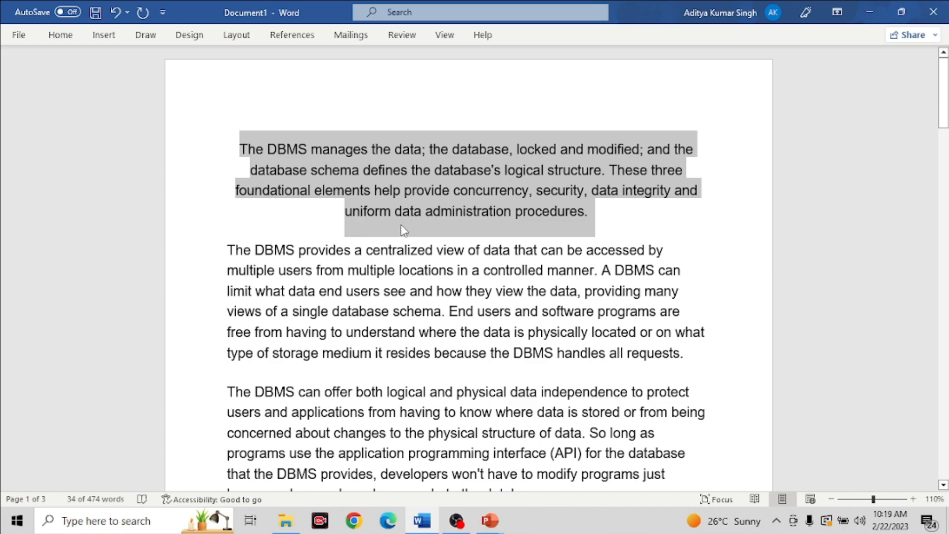
key(ctrl+l)
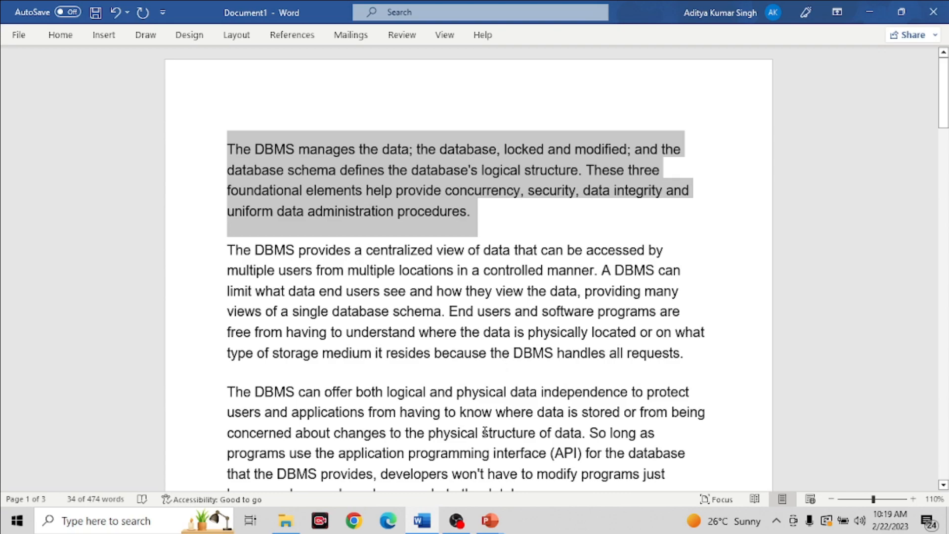
Switch to the PowerPoint slide show and reveal the Ctrl + M (Indent) line.
click(489, 520)
click(552, 479)
click(459, 299)
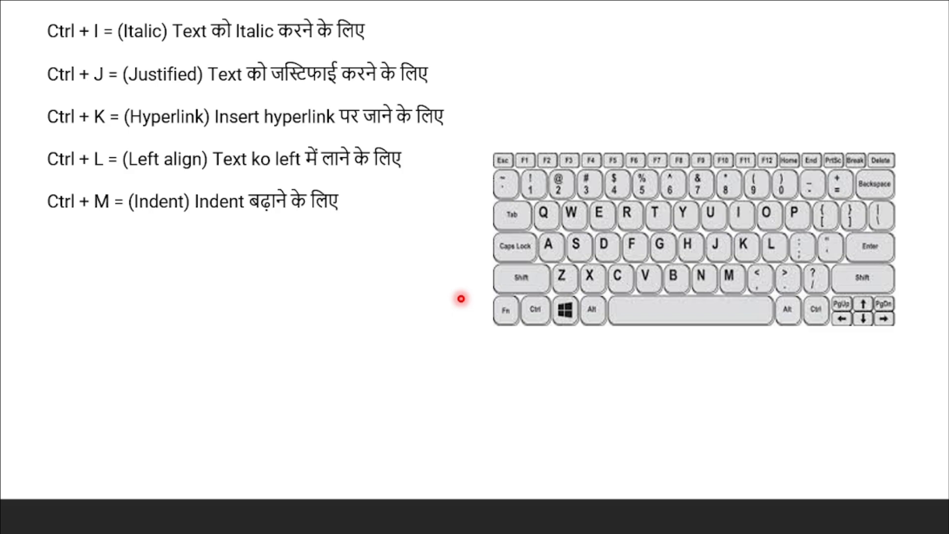
Switch to the Word document, increase the indent of the entire text by six levels, and clear the selection.
key(super)
click(422, 521)
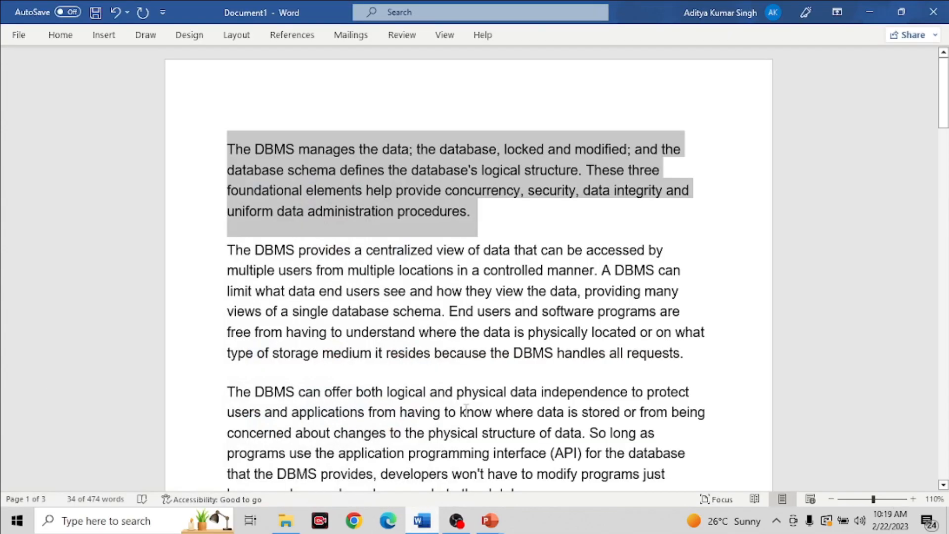
click(508, 361)
key(ctrl+a)
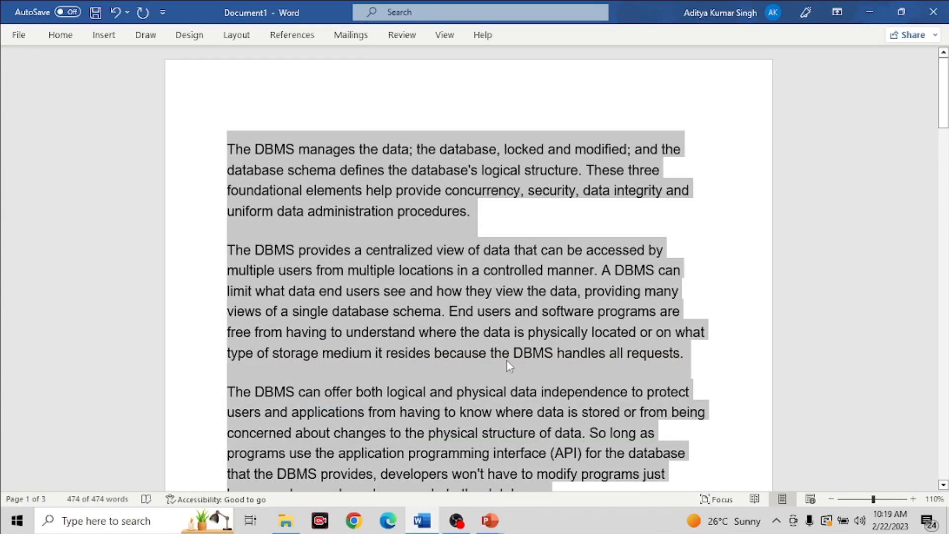
scroll(507, 361, down, 4)
scroll(510, 366, up, 5)
key(ctrl+m)
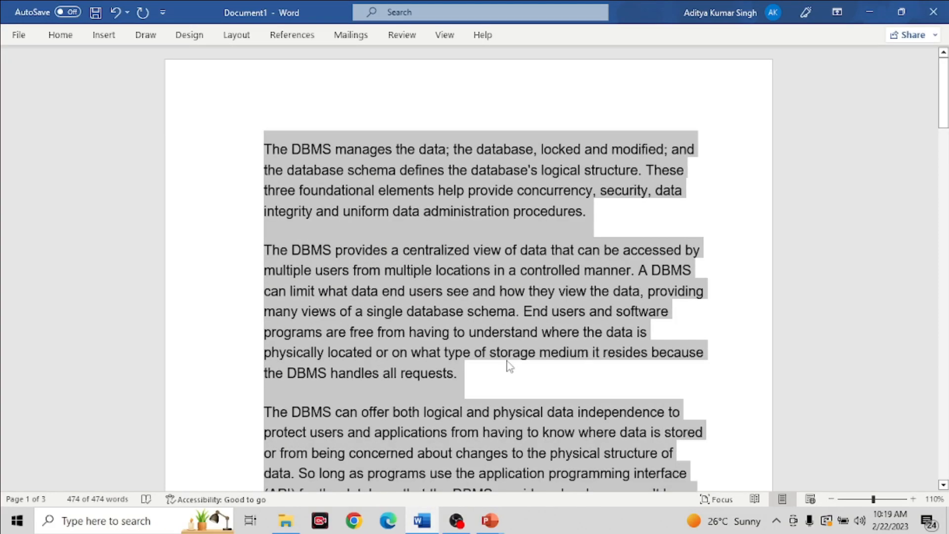
key(ctrl+m)
key(ctrl+m)
key(ctrl+m)
key(ctrl+m)
key(ctrl+m)
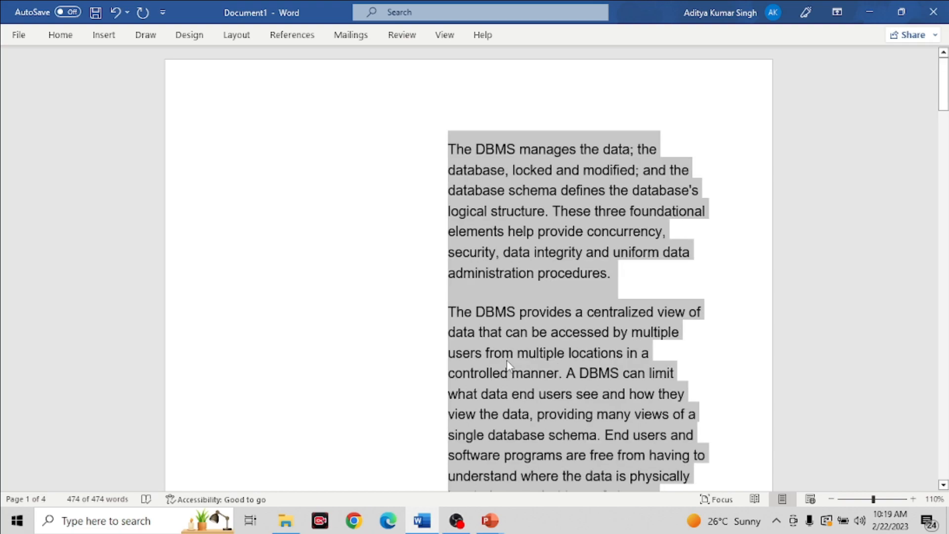
click(400, 246)
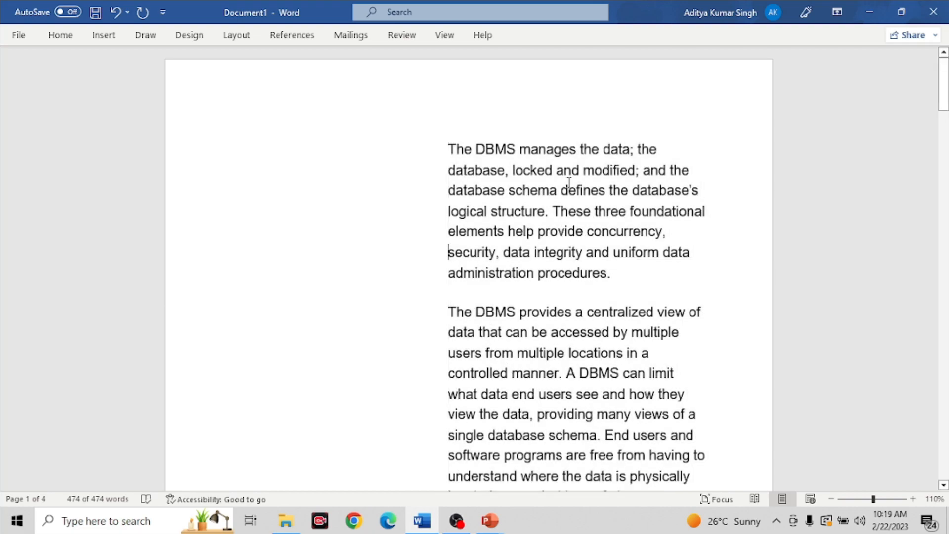
Increase the indent of the entire document by one more level and look over the shifted text.
ctrl+click(516, 172)
key(ctrl+a)
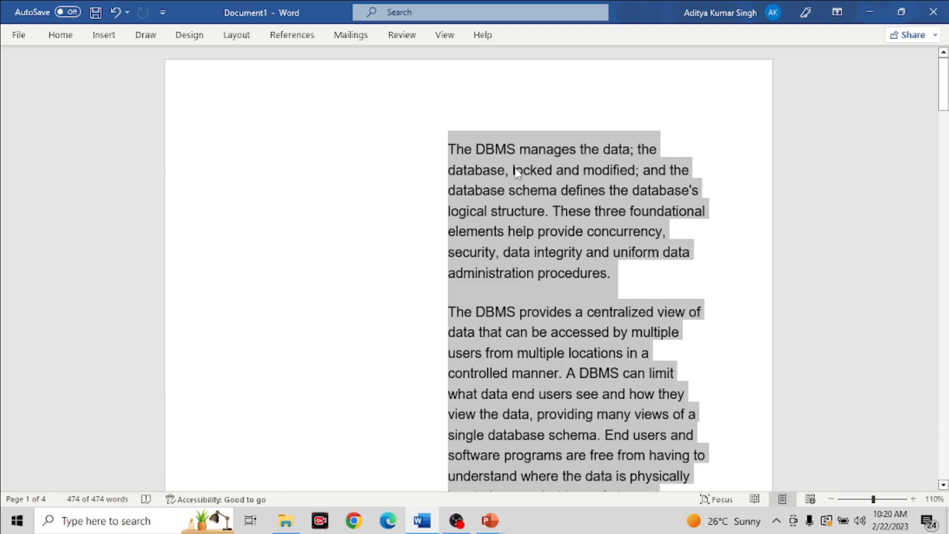
key(ctrl+m)
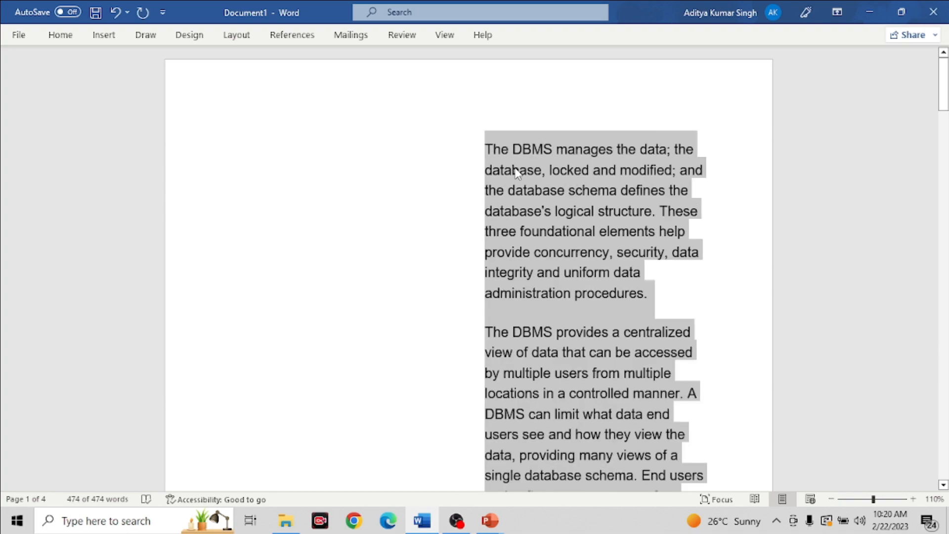
click(716, 171)
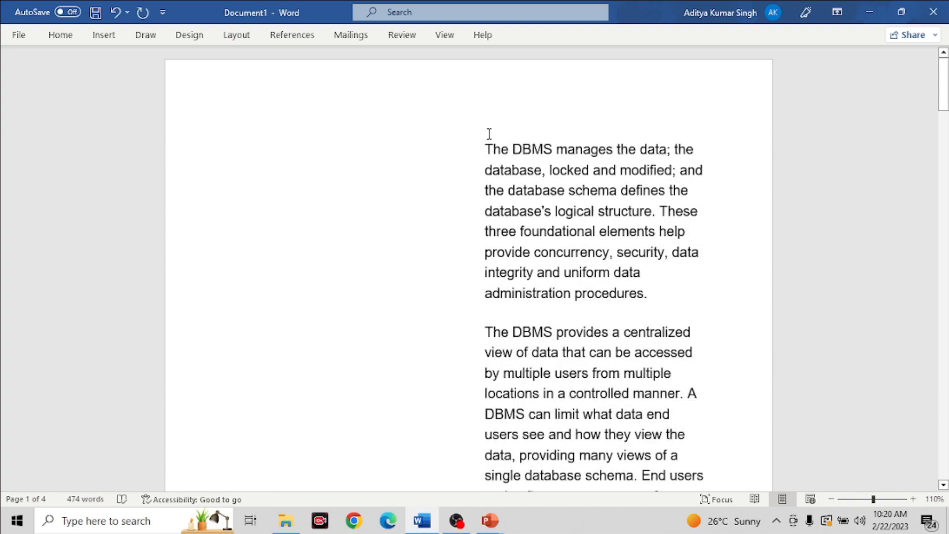
scroll(489, 133, down, 2)
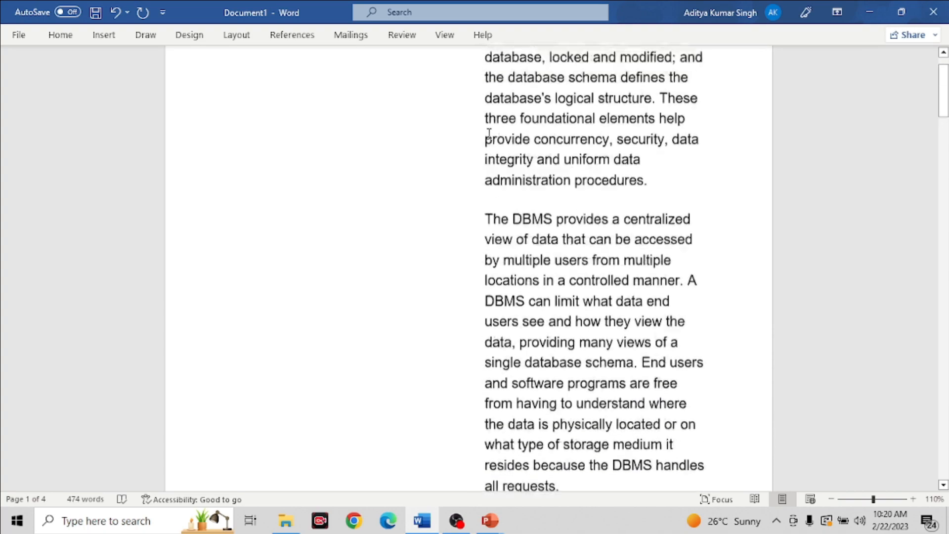
scroll(489, 134, up, 2)
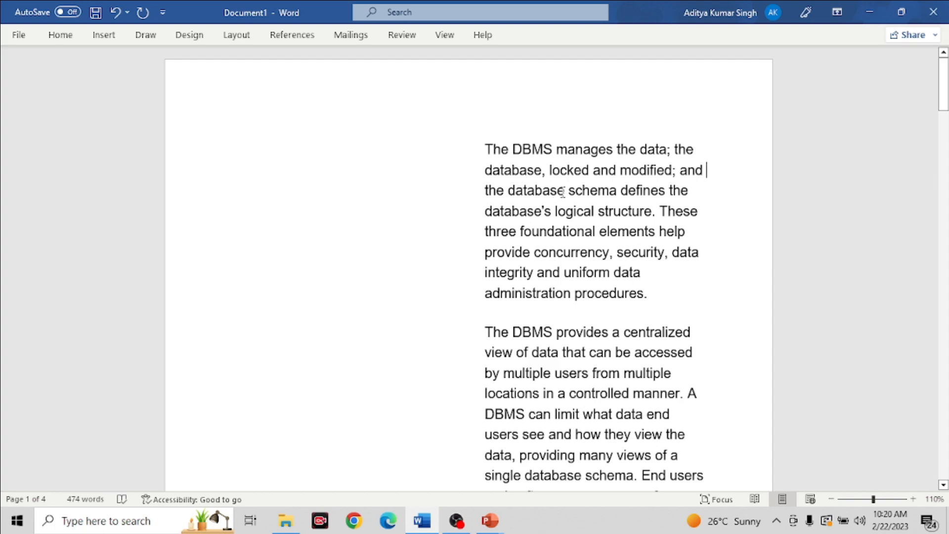
Look through the indented pages and decrease the entire document's indent back to the page margin.
scroll(563, 192, down, 15)
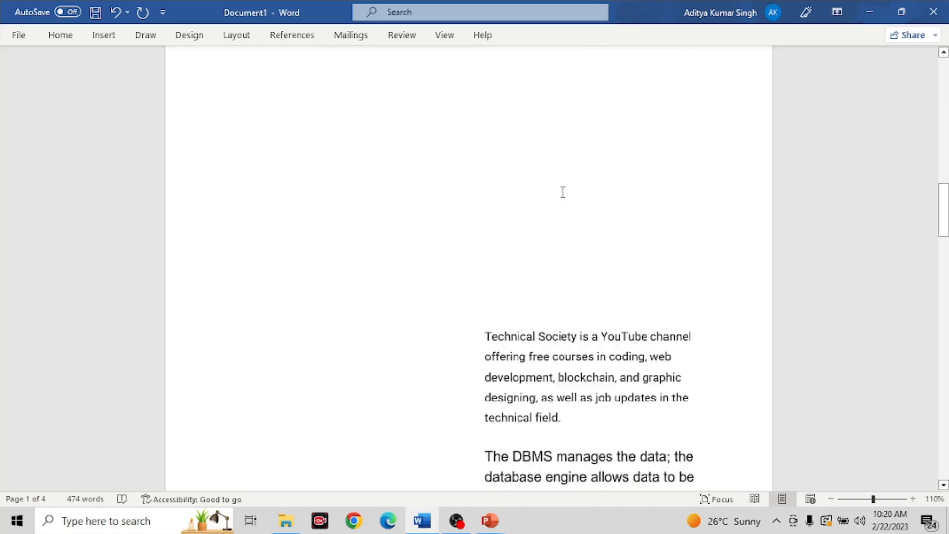
scroll(562, 191, down, 4)
scroll(563, 191, up, 18)
key(ctrl+shift+m)
key(ctrl+a)
key(ctrl+shift+m)
key(ctrl+shift+m)
key(ctrl+shift+m)
key(ctrl+shift+m)
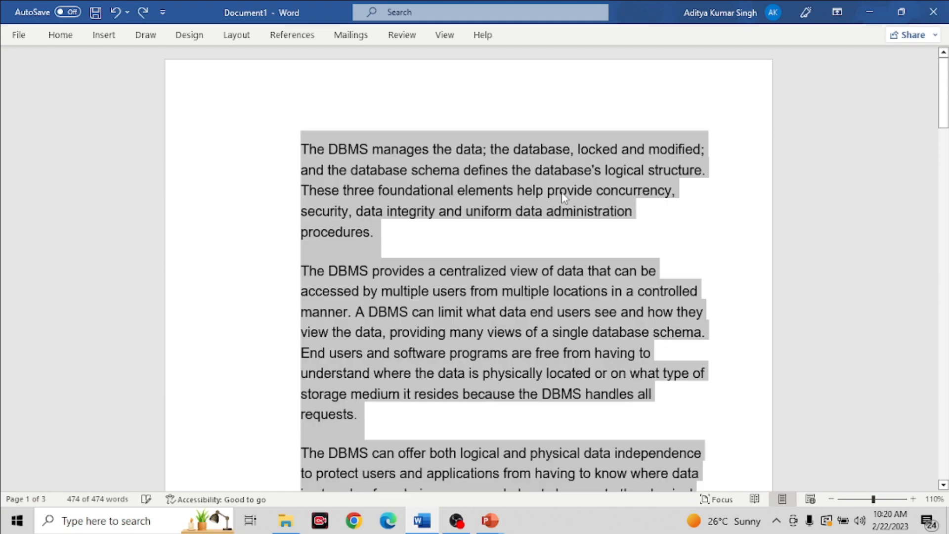
key(ctrl+shift+m)
key(ctrl+shift+m)
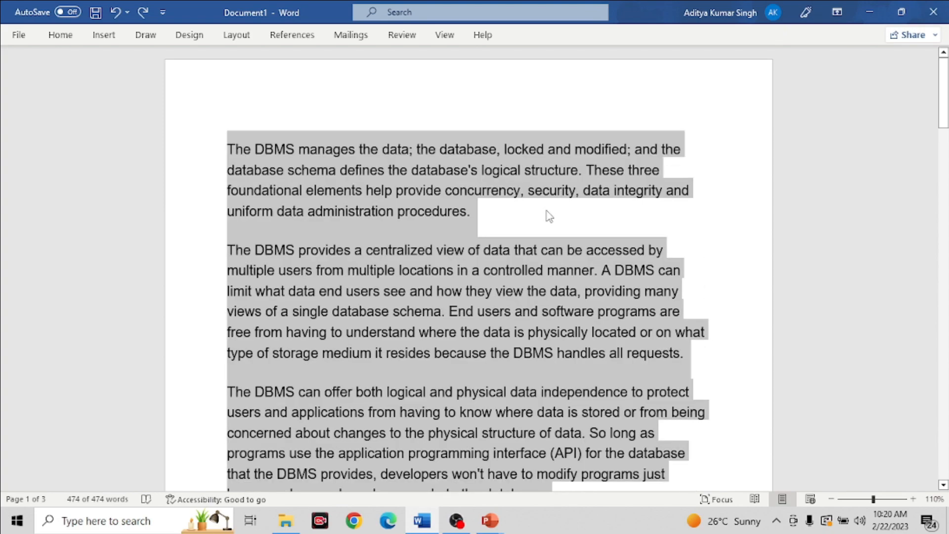
Increase the indent of only the first paragraph by seven levels and compare it with the rest of the document.
click(548, 213)
key(ctrl+m)
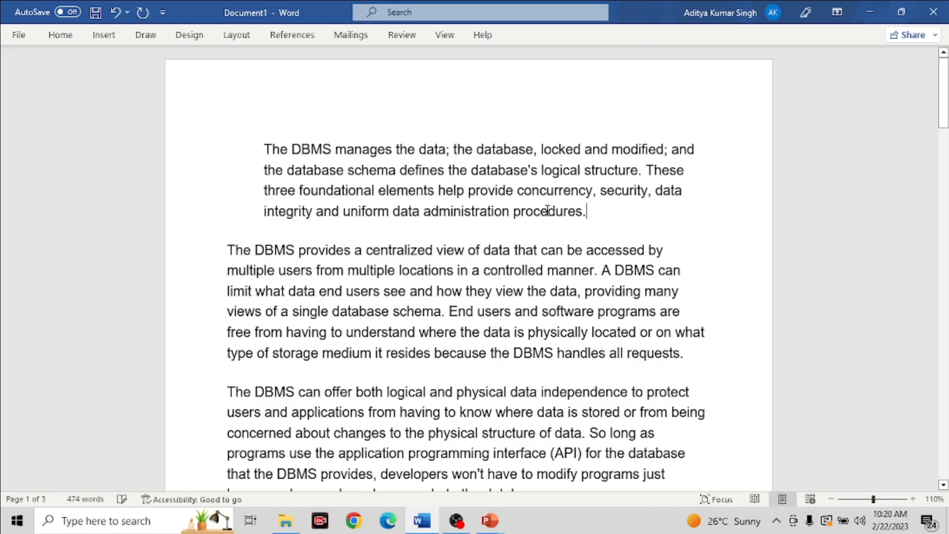
key(ctrl+m)
key(ctrl+m)
key(ctrl+m)
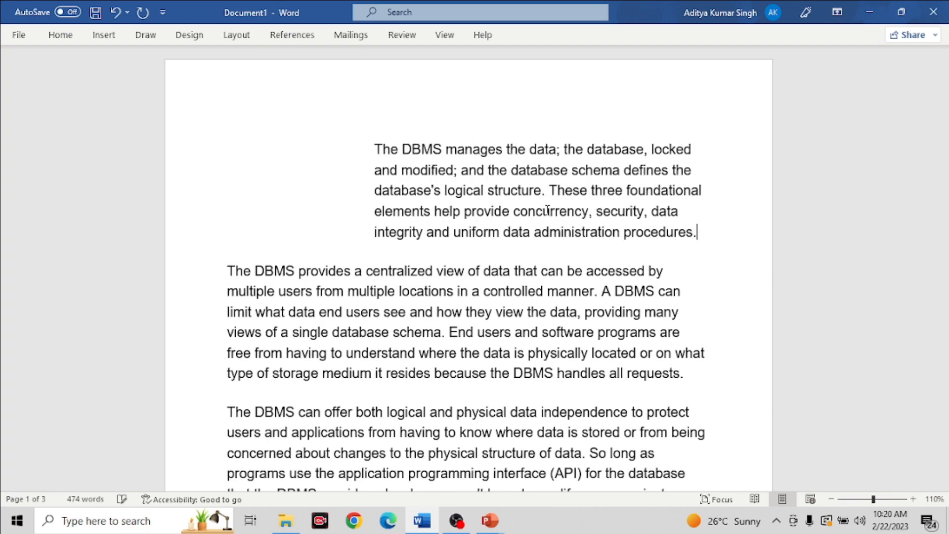
key(ctrl+m)
key(ctrl+m)
key(ctrl+m)
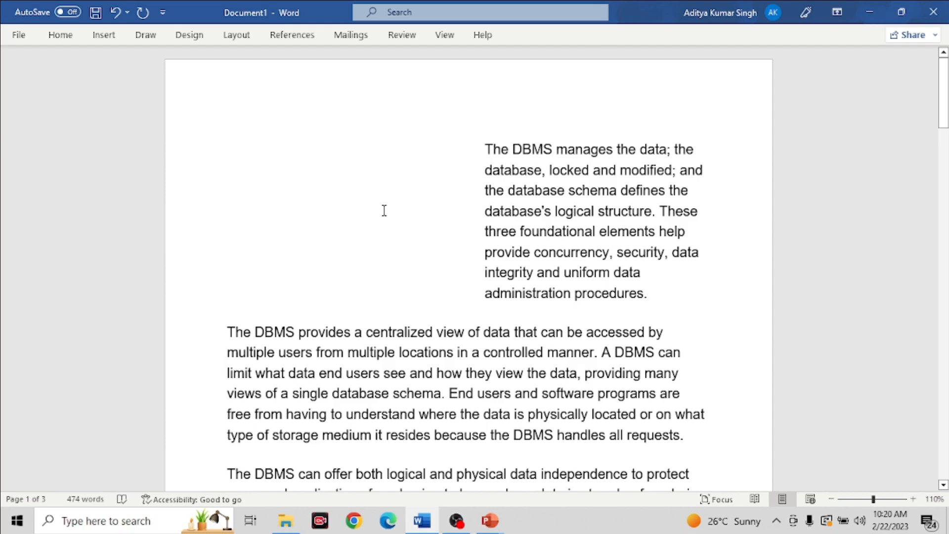
scroll(384, 212, down, 8)
scroll(384, 211, up, 8)
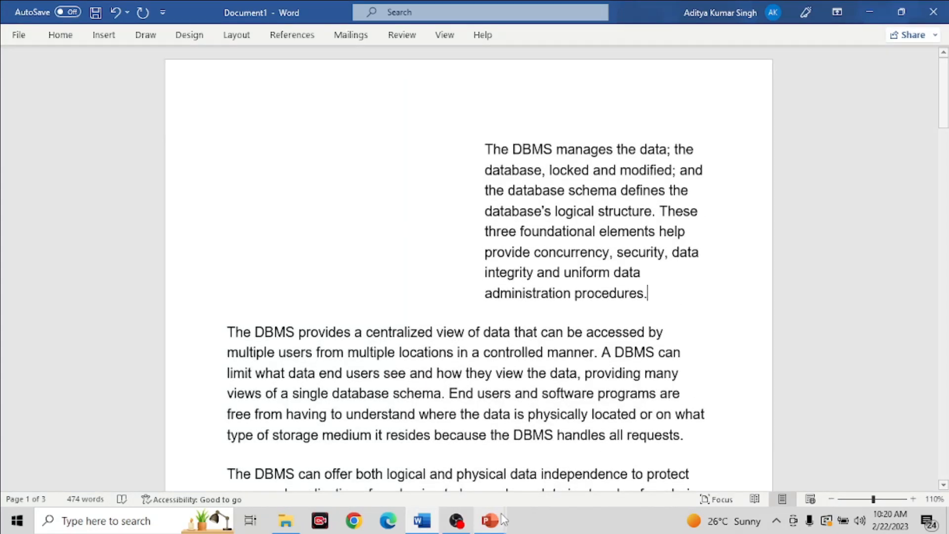
Switch to the PowerPoint slide show and reveal the Ctrl + N (New) line.
mouse_move(489, 520)
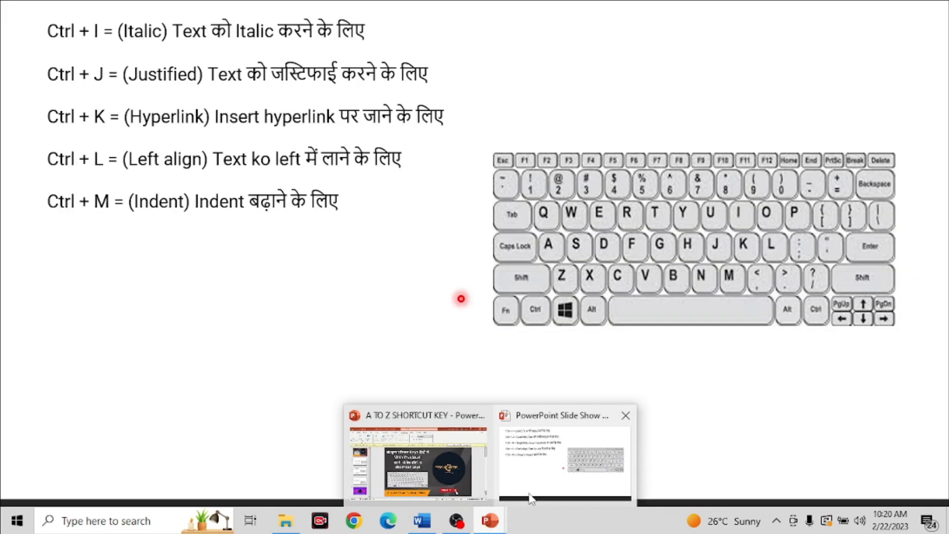
click(531, 499)
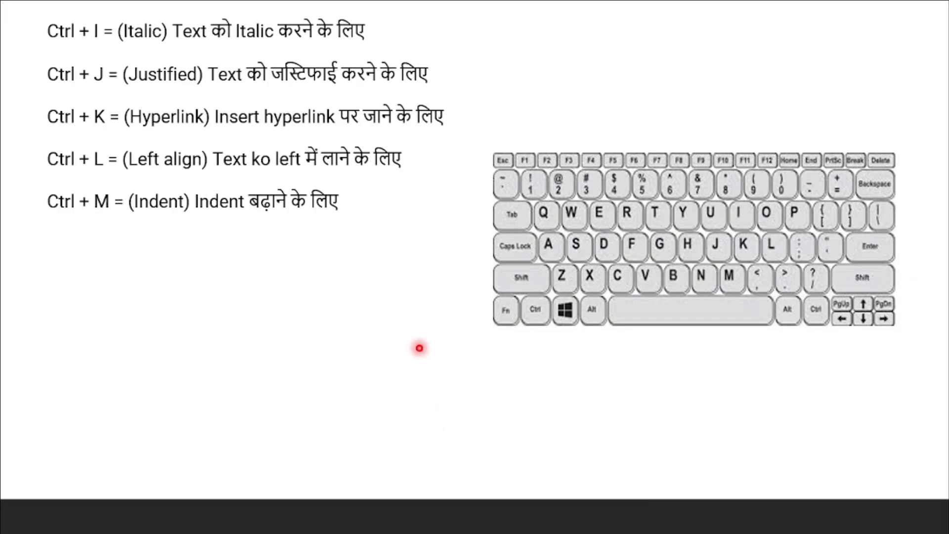
key(Right)
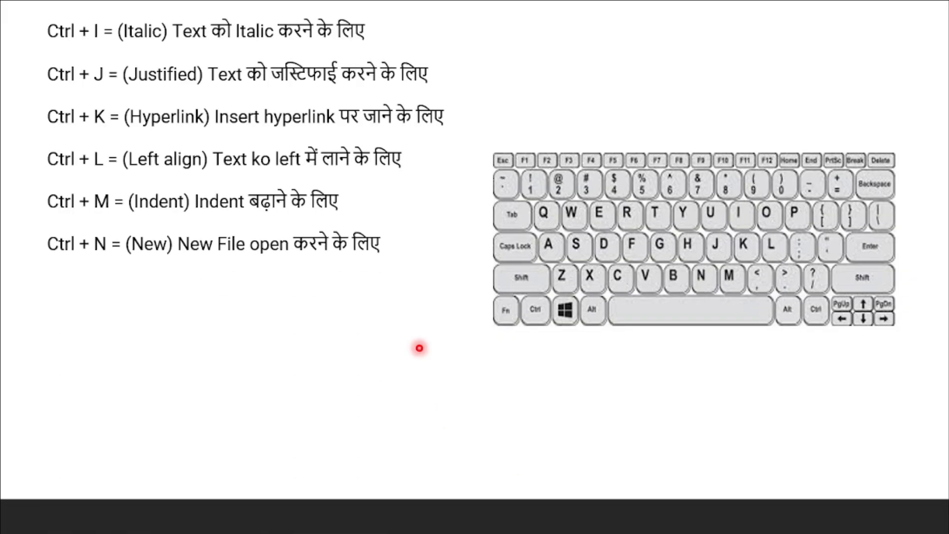